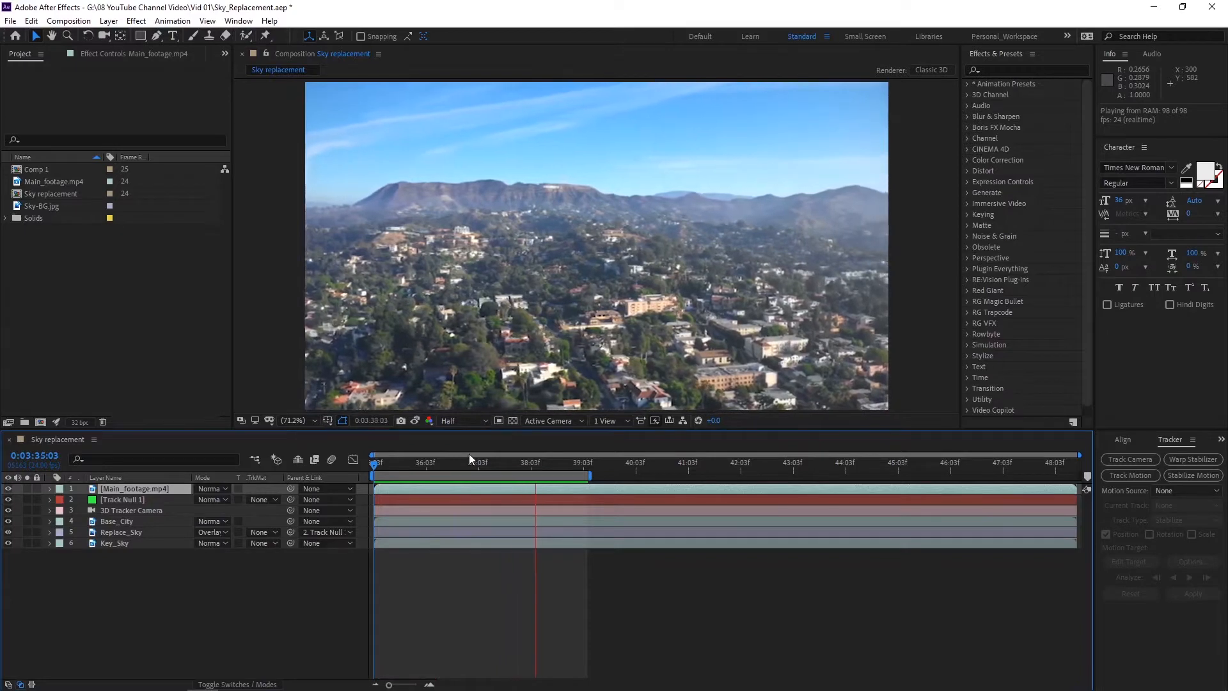
Hide the top Main_footage.mp4 layer in the Sky replacement composition and preview the composite with the replaced sky.
key(space)
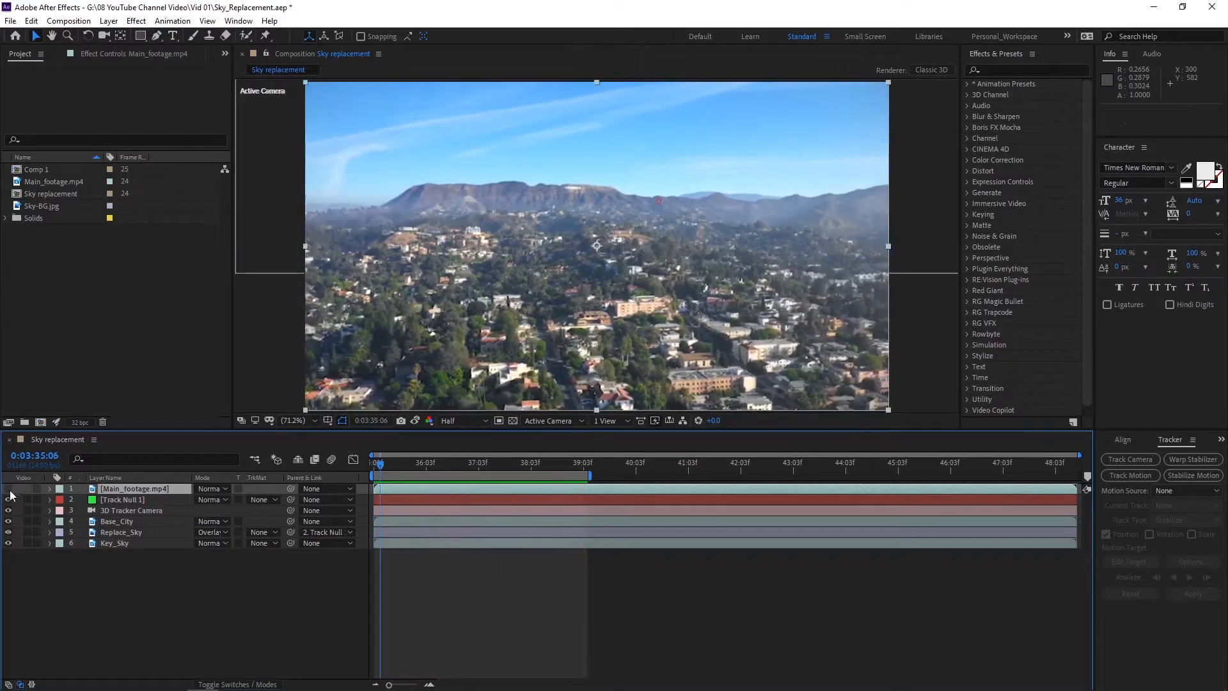
click(7, 489)
drag(377, 470, 374, 471)
key(space)
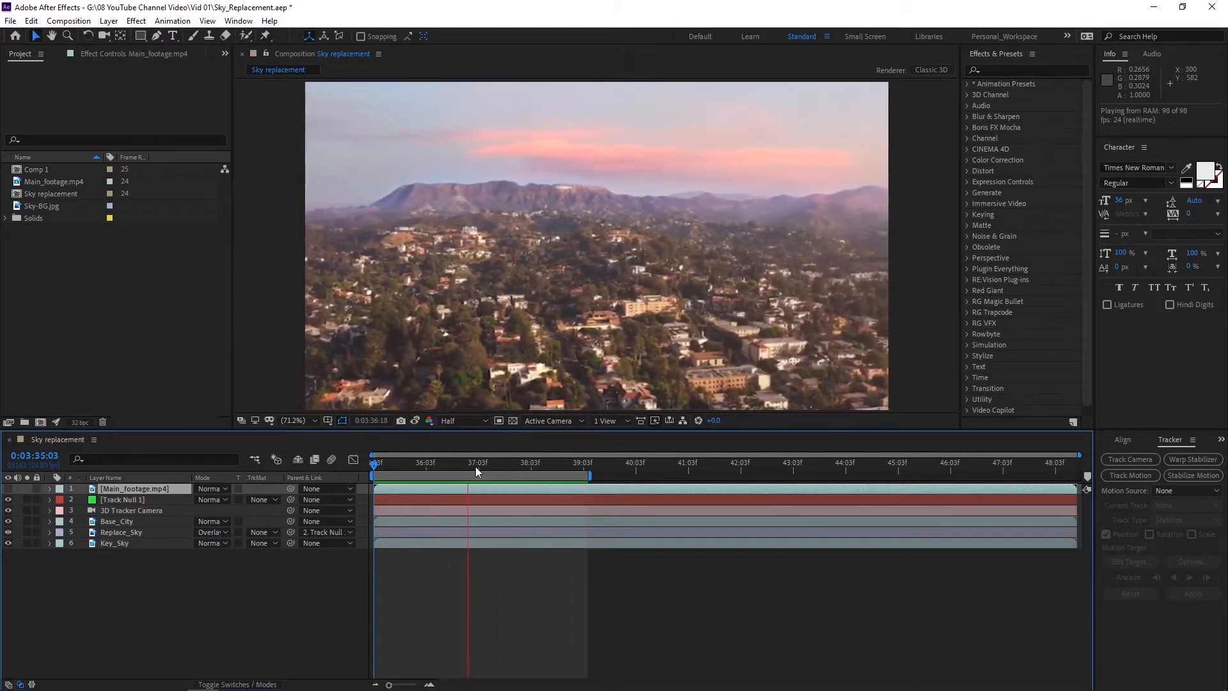
click(476, 472)
Create a new composition from the Main_footage.mp4 project item.
click(119, 309)
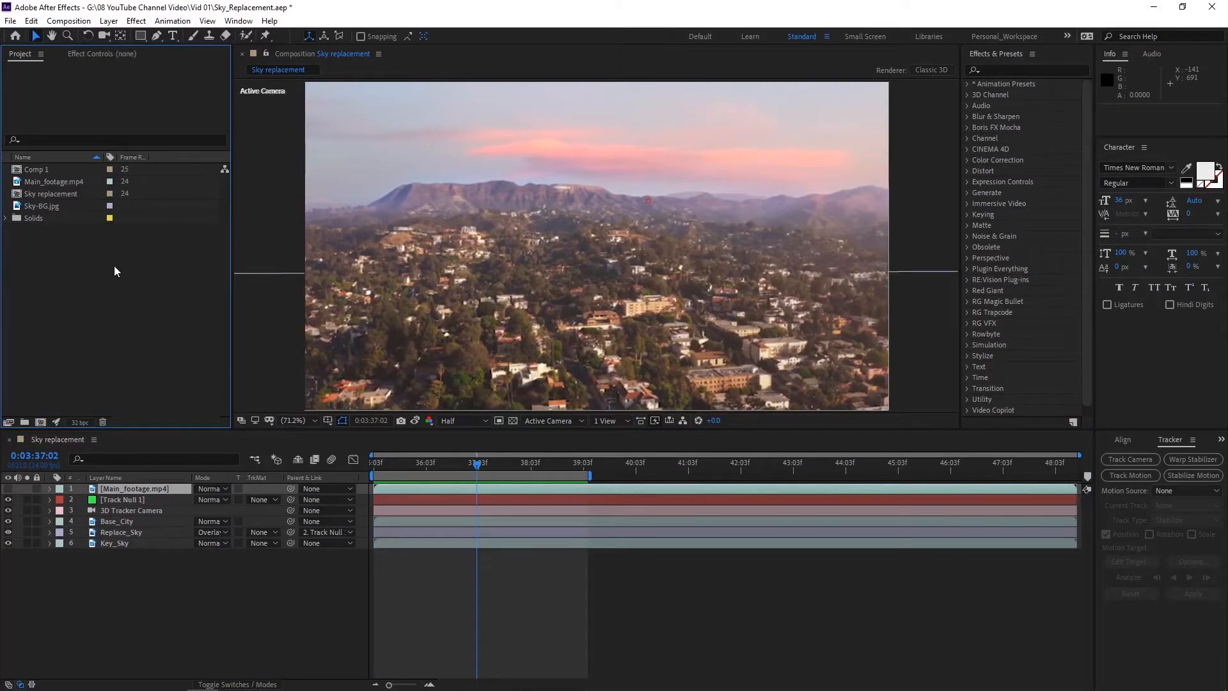
click(68, 181)
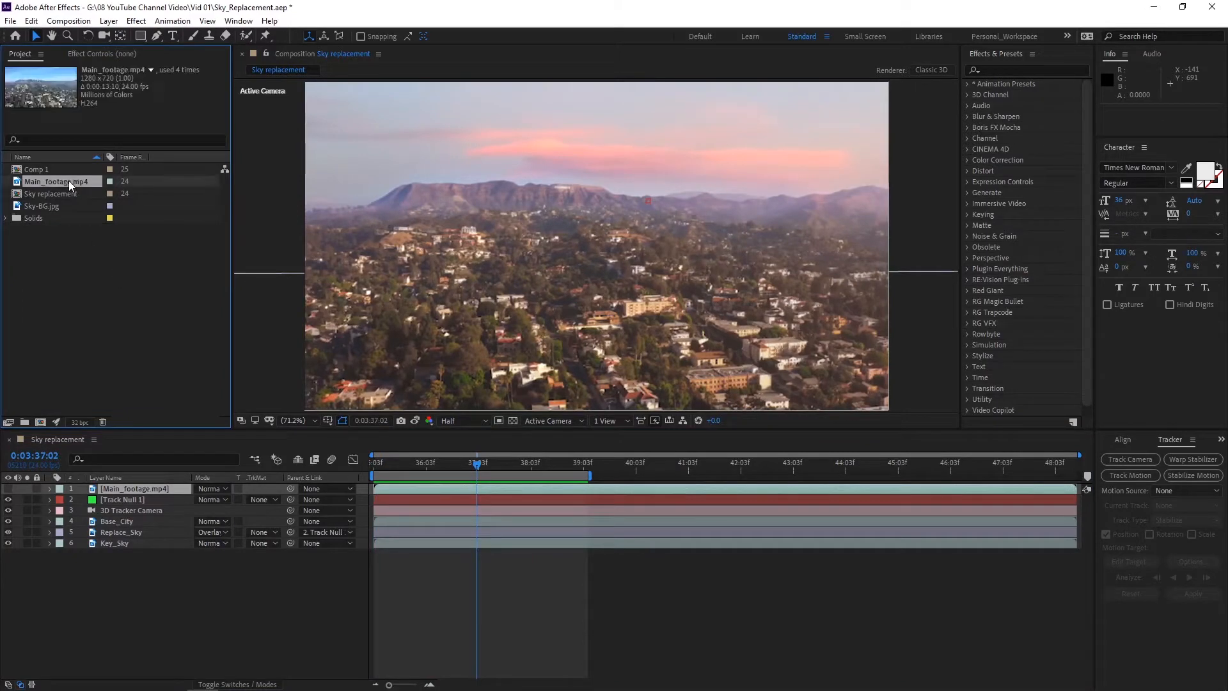
drag(59, 181, 40, 419)
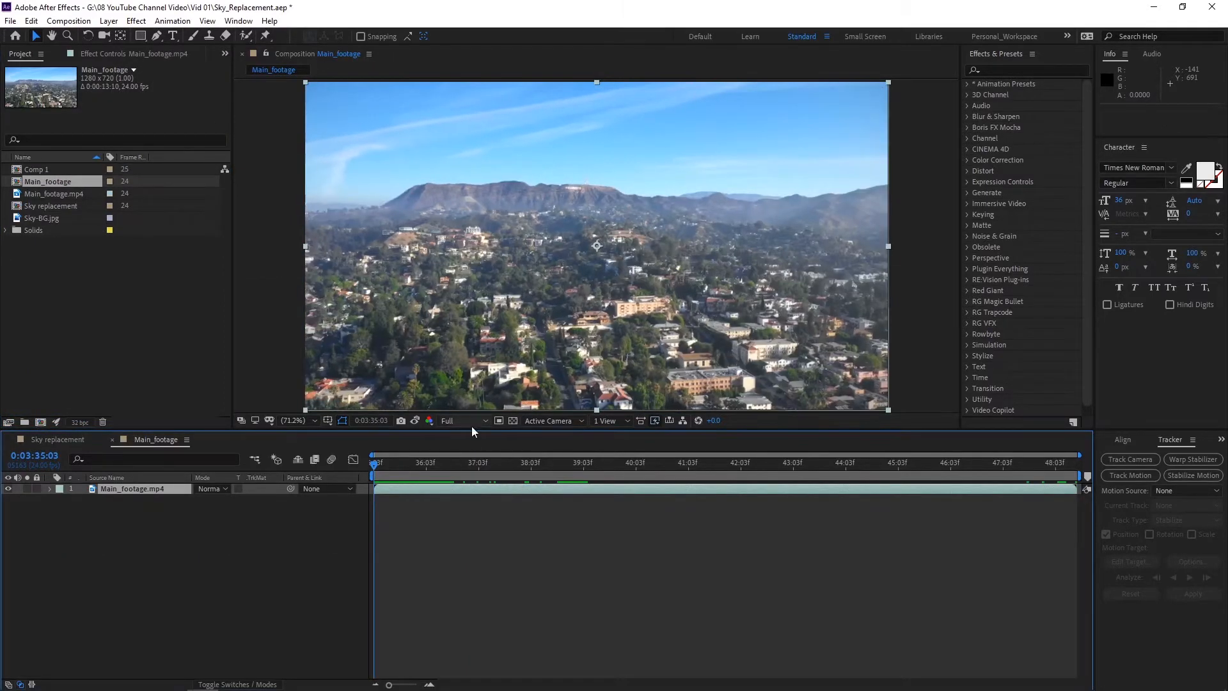
Set the preview resolution to Quarter and play back the Main_footage composition.
click(471, 425)
click(469, 493)
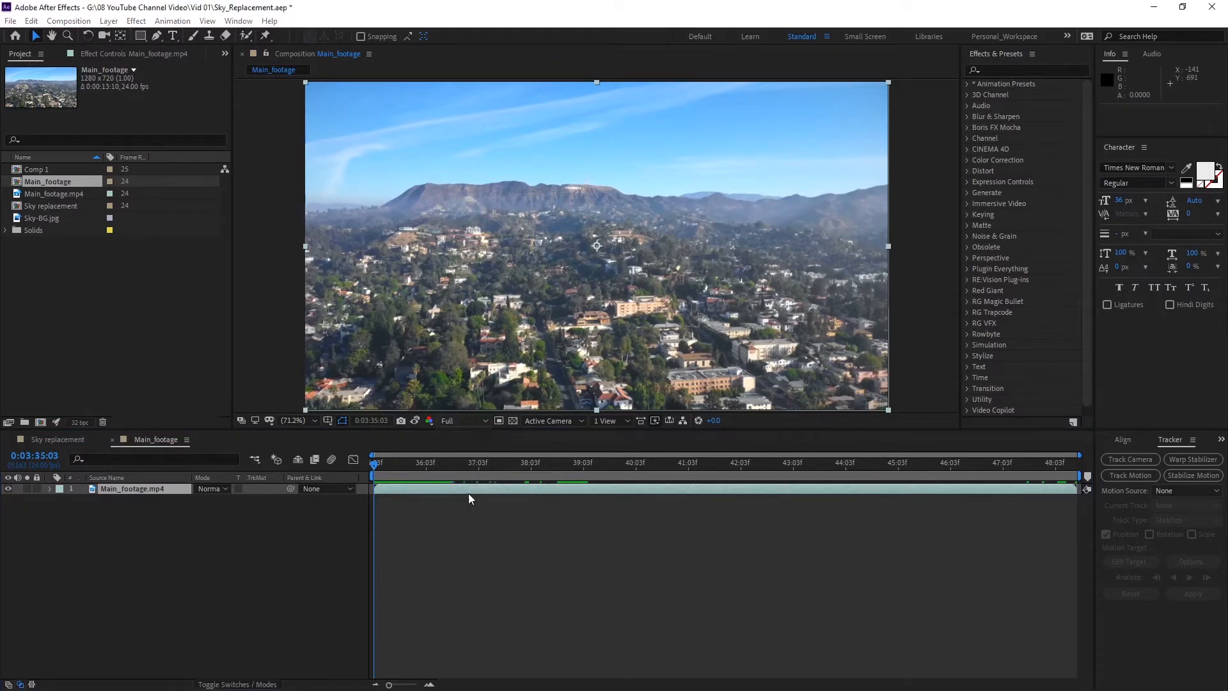
key(space)
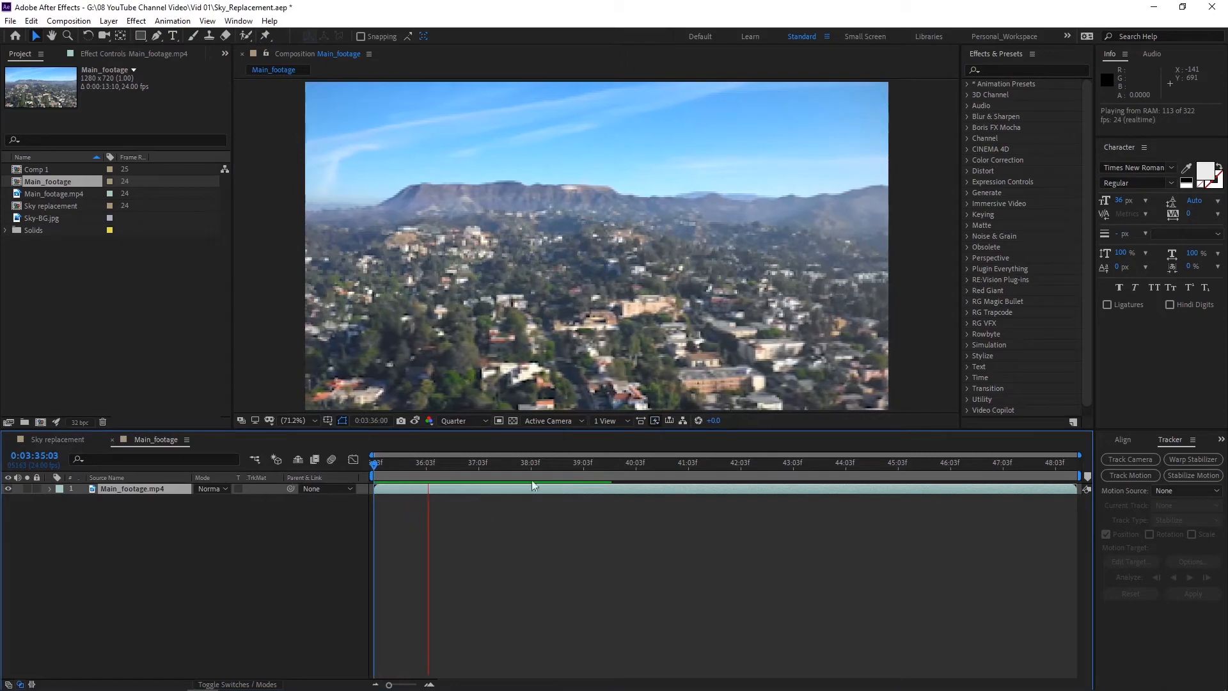
End the work area at about 0:03:39:04 and set the preview resolution to Full.
click(585, 474)
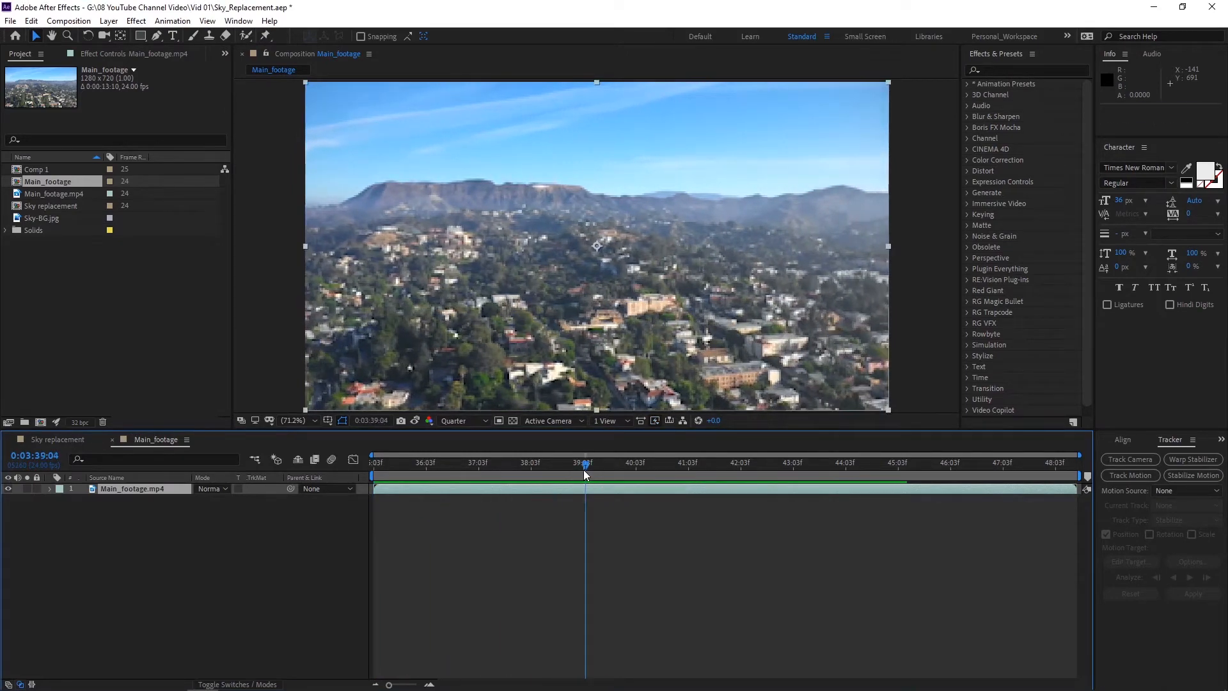
click(466, 423)
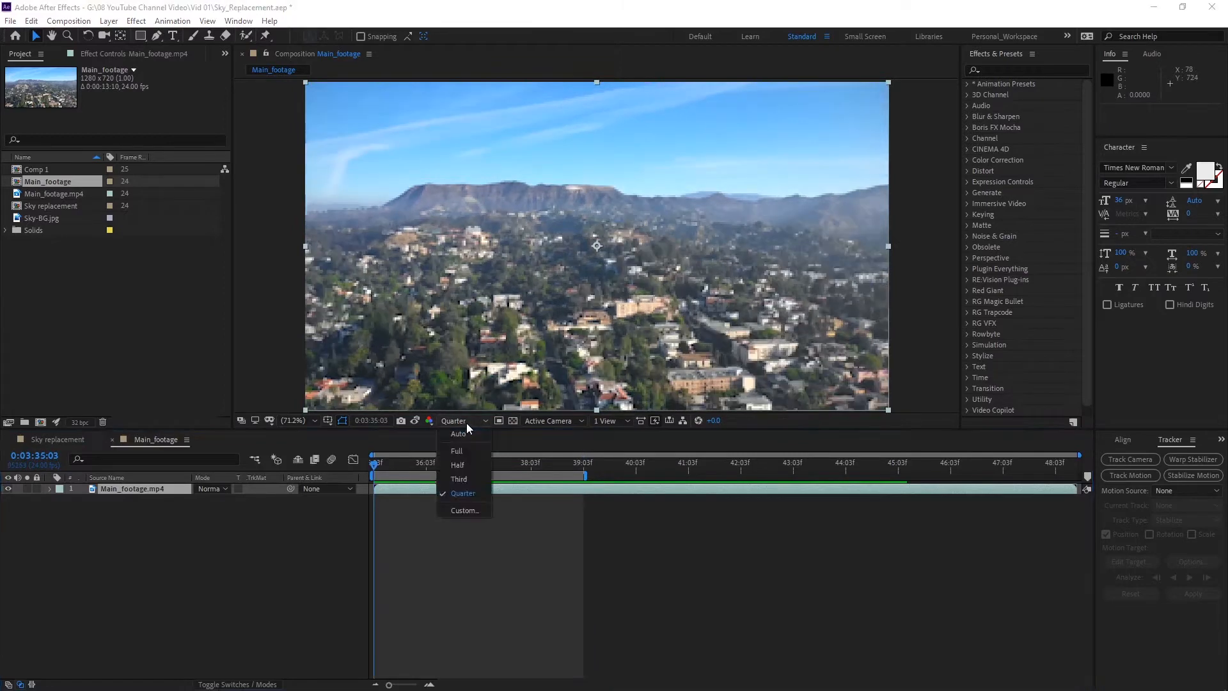
click(467, 448)
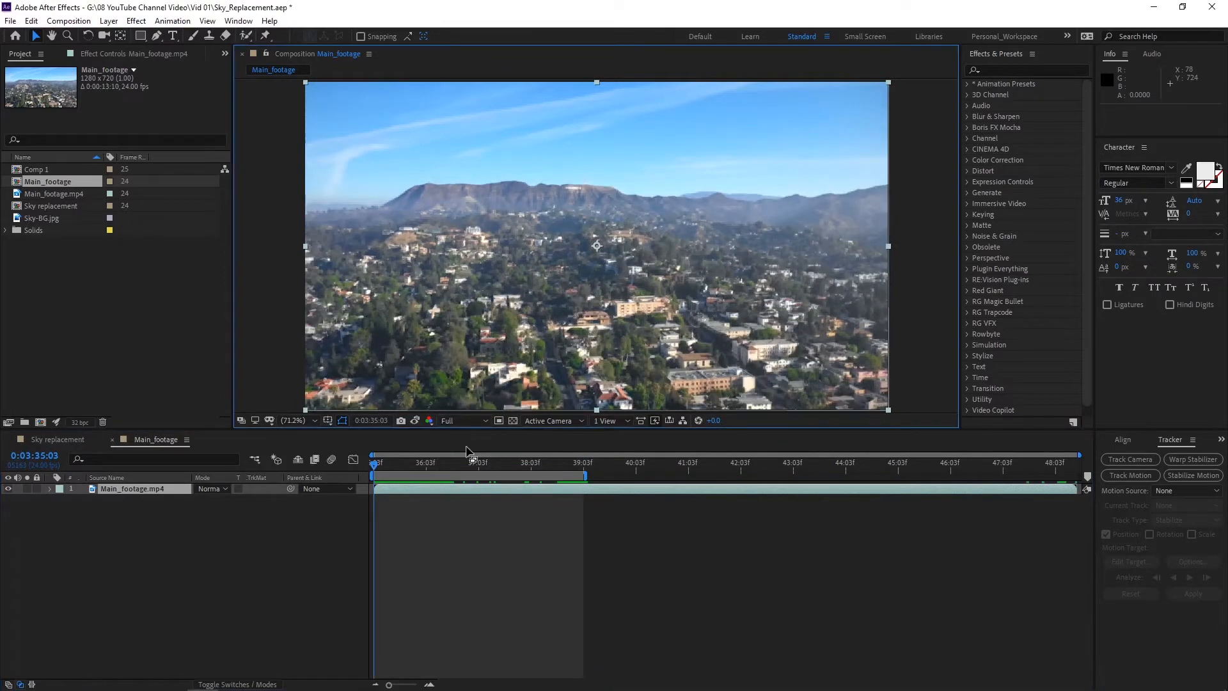
Run 3D camera tracking on the Main_footage.mp4 layer.
click(249, 25)
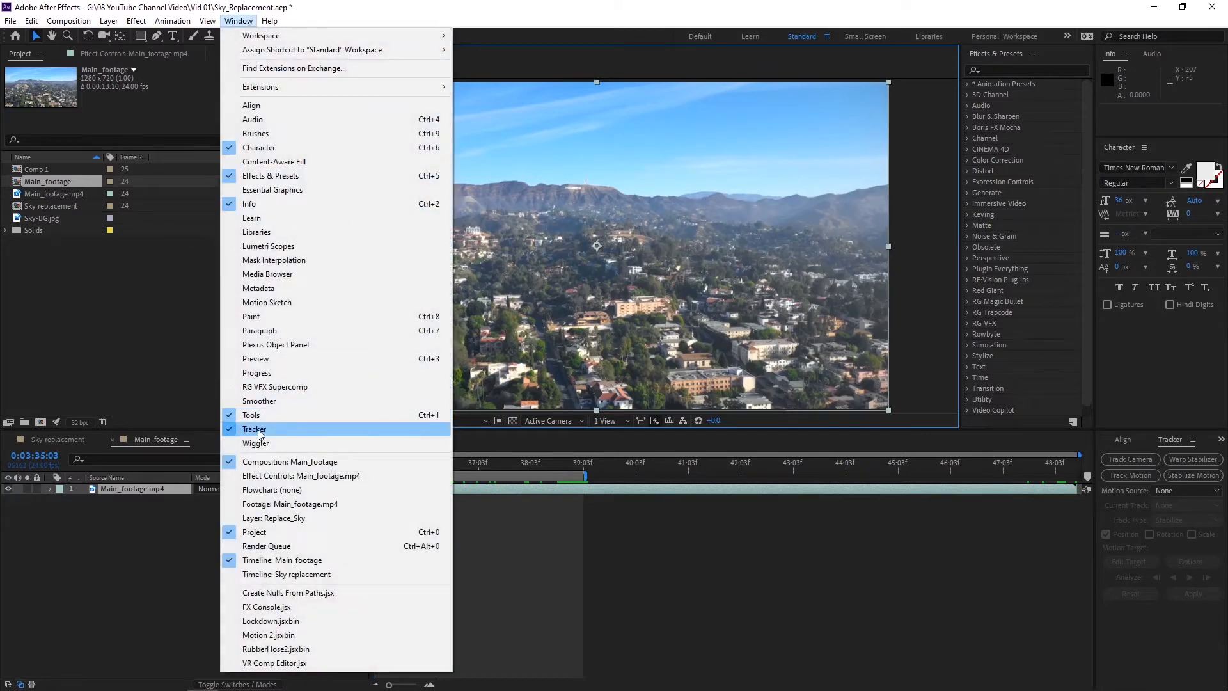
click(942, 521)
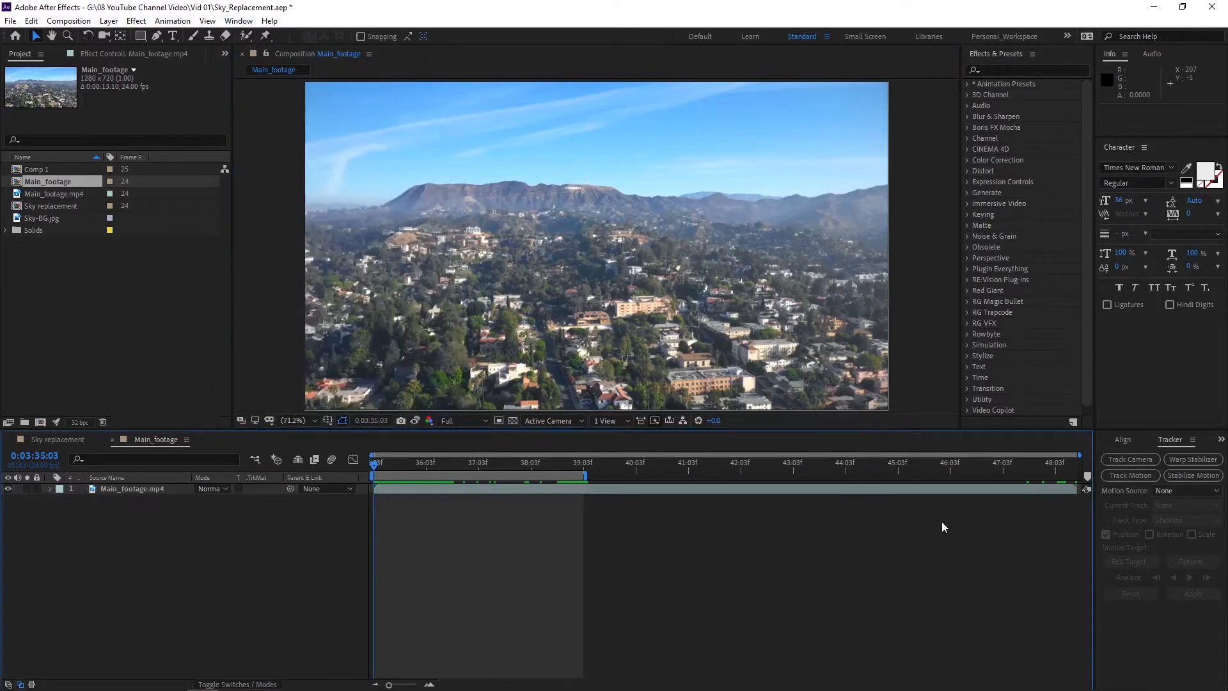
click(1168, 439)
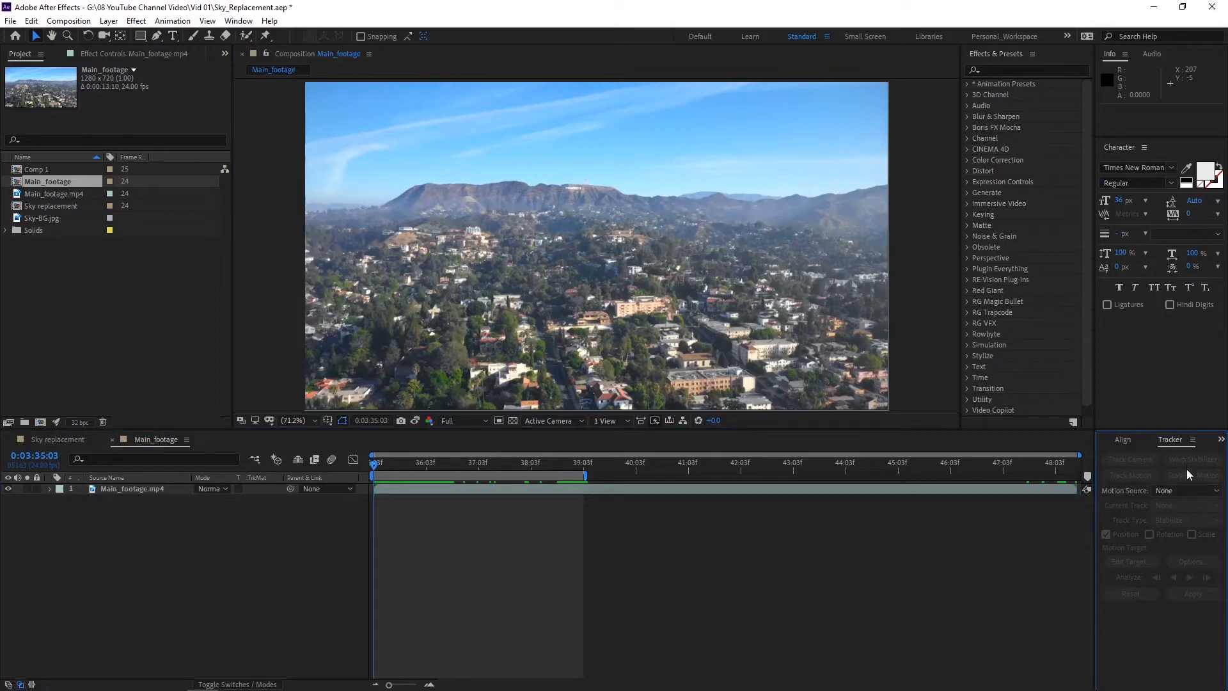
click(126, 490)
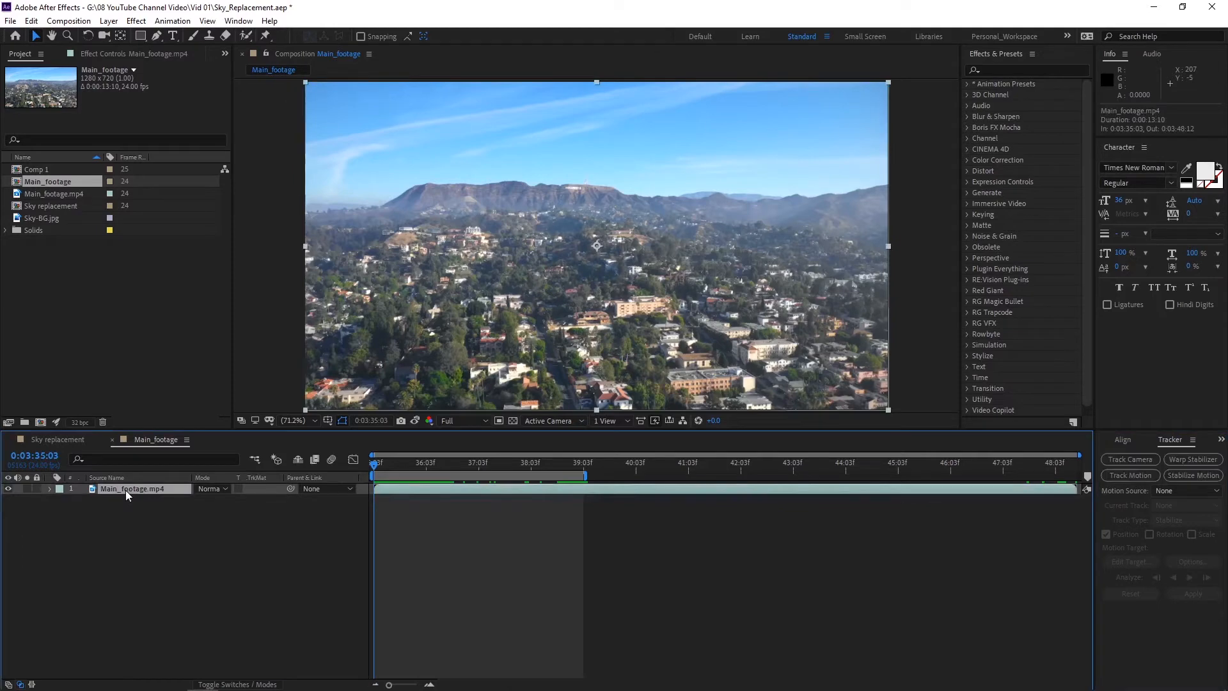
click(1126, 458)
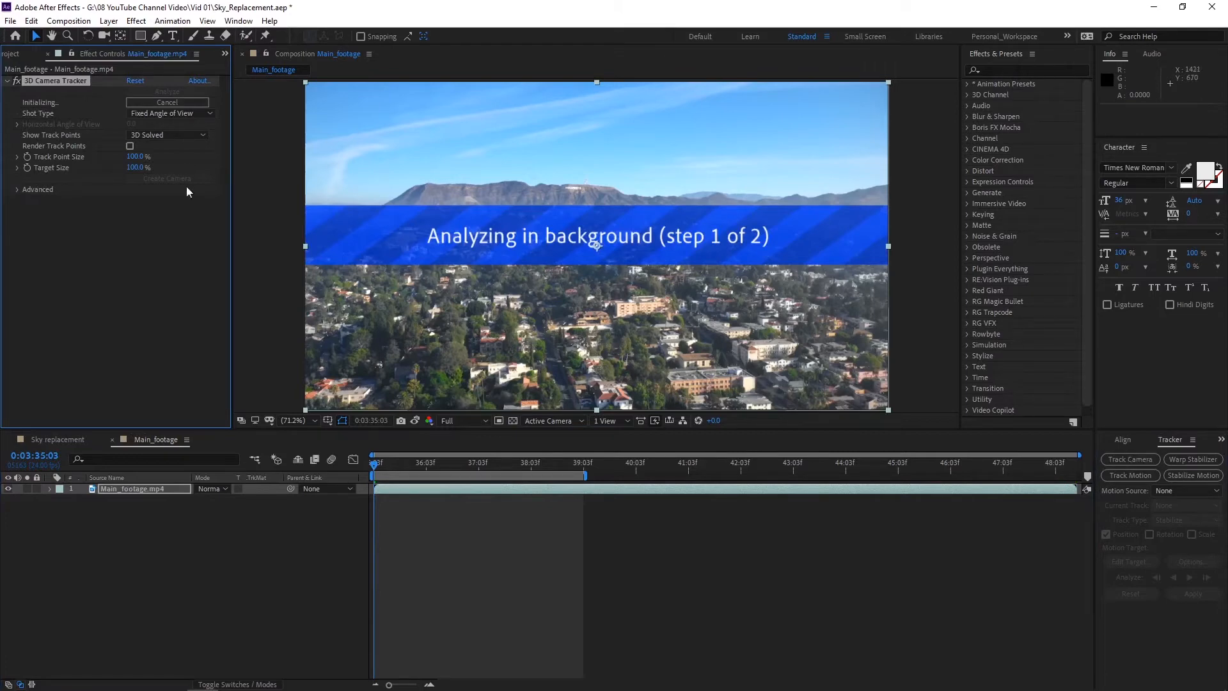
At 0:03:38:13, create a null and camera from the track point on the mountain ridge.
drag(478, 464, 552, 463)
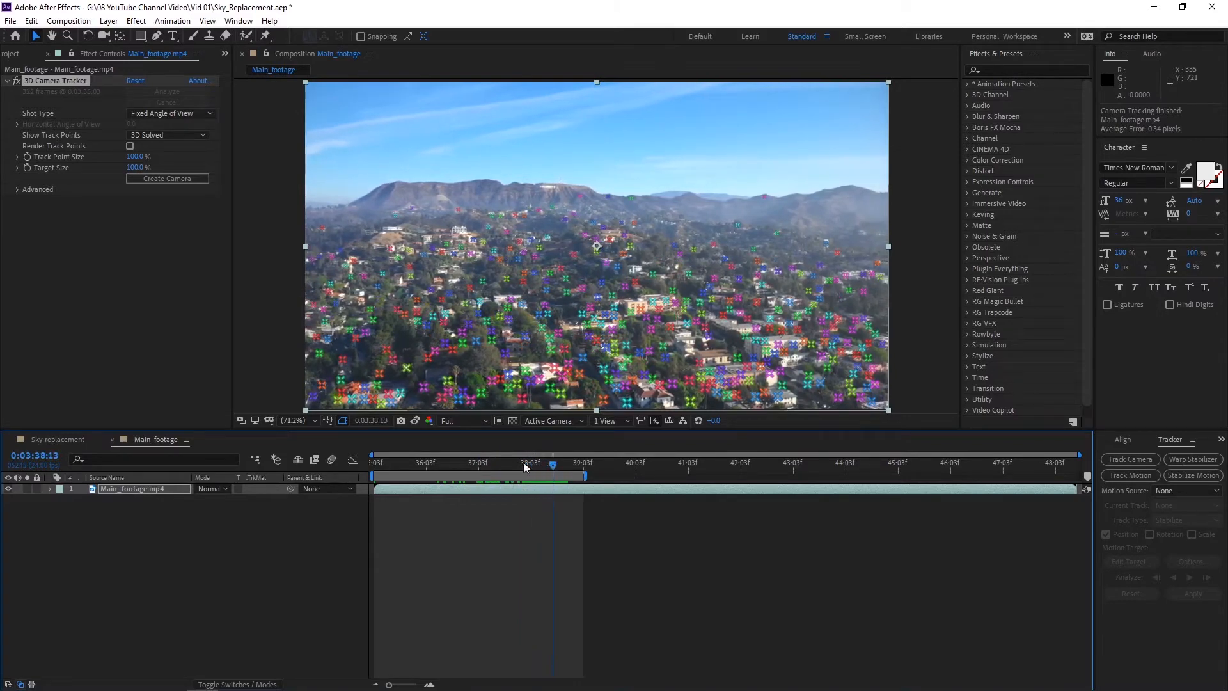
click(632, 200)
right_click(632, 198)
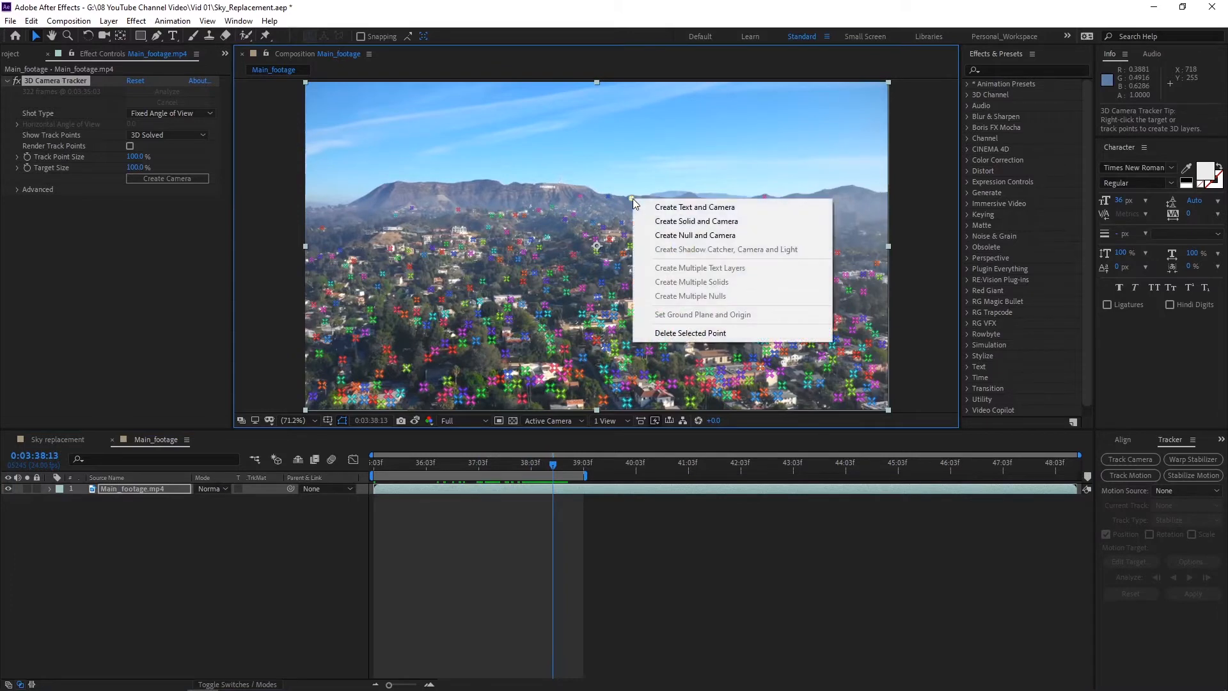
click(673, 238)
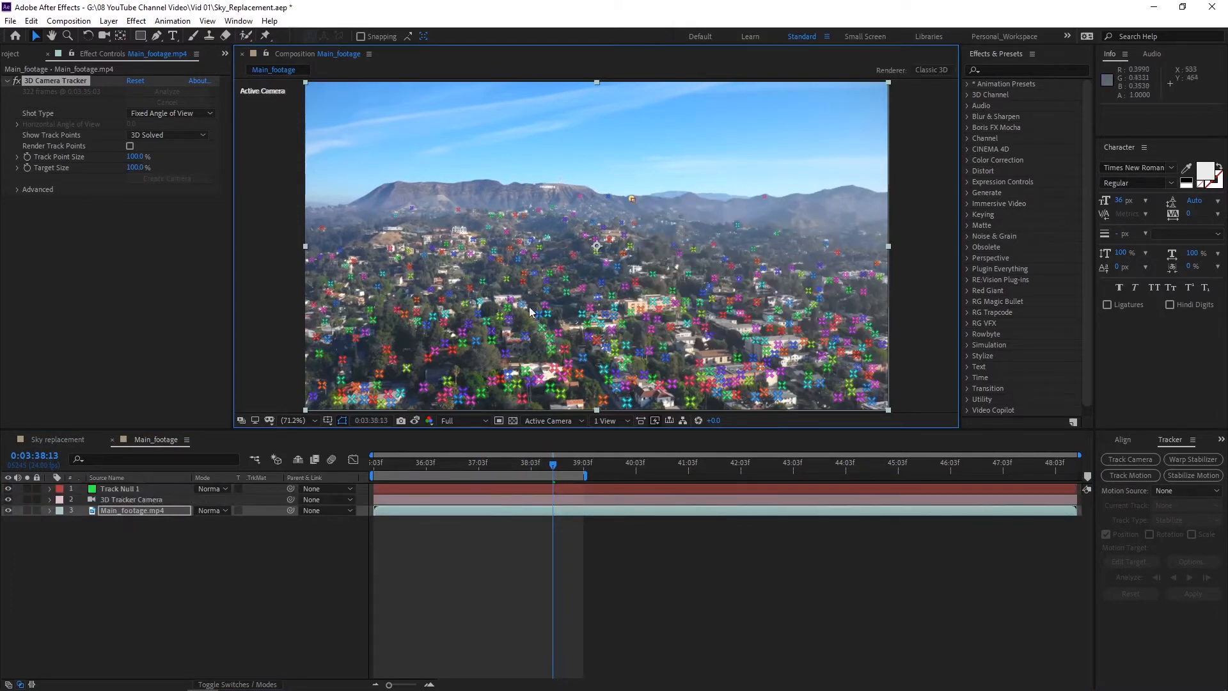
Go to 0:03:35:04 and apply the Color Key effect to the Main_footage.mp4 layer.
drag(537, 472, 510, 461)
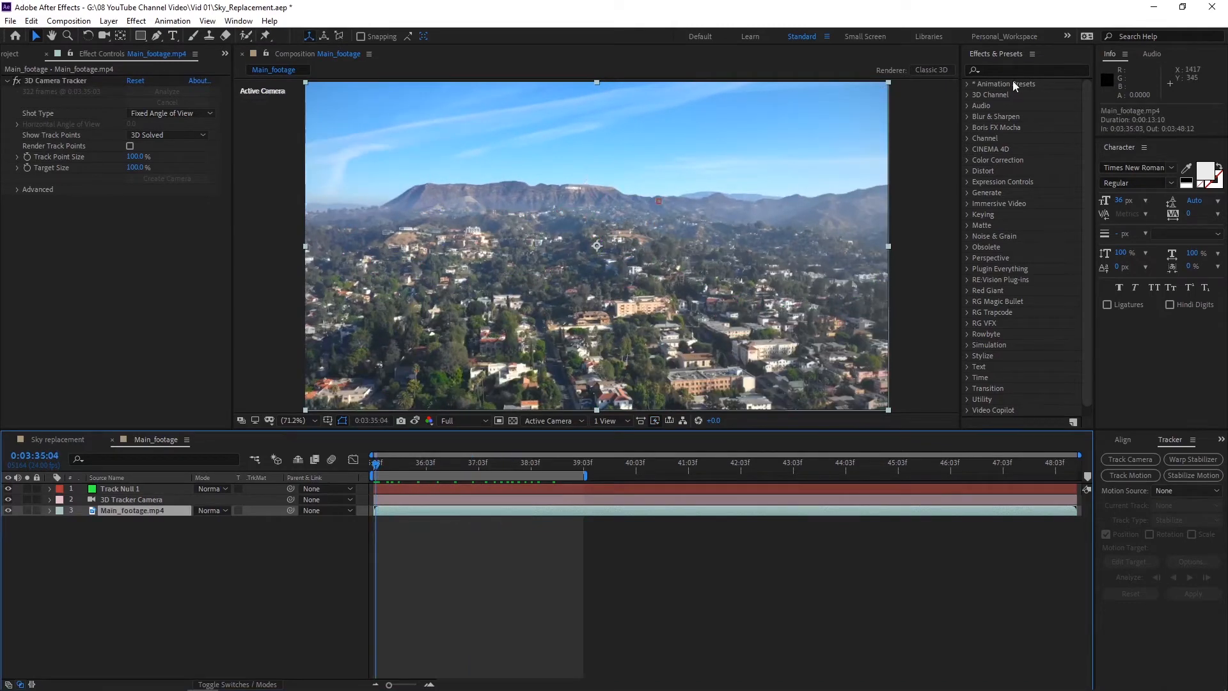
click(1015, 68)
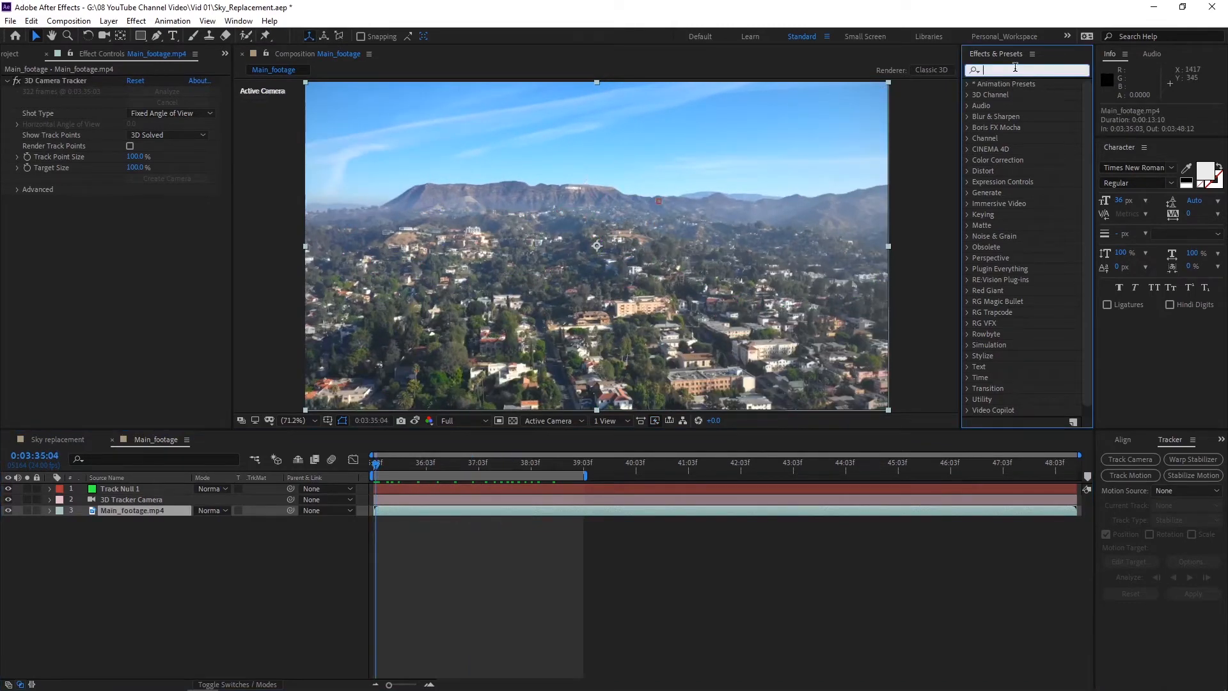
text(color key)
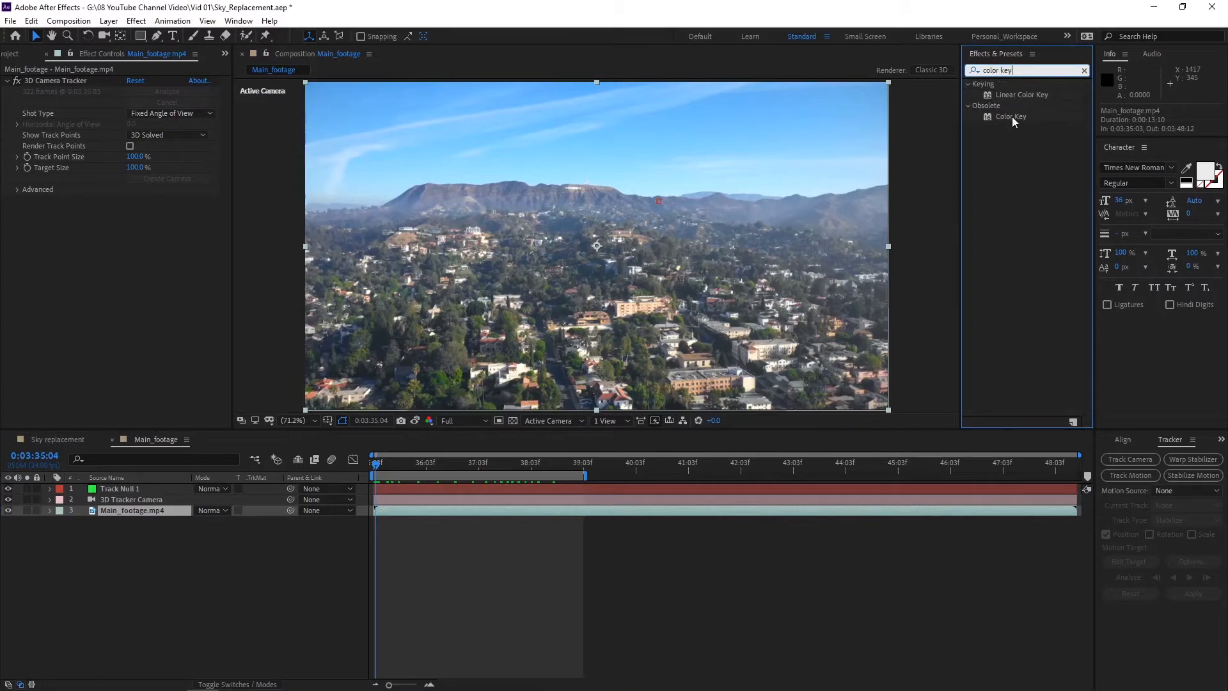
click(1012, 117)
drag(1018, 120, 143, 509)
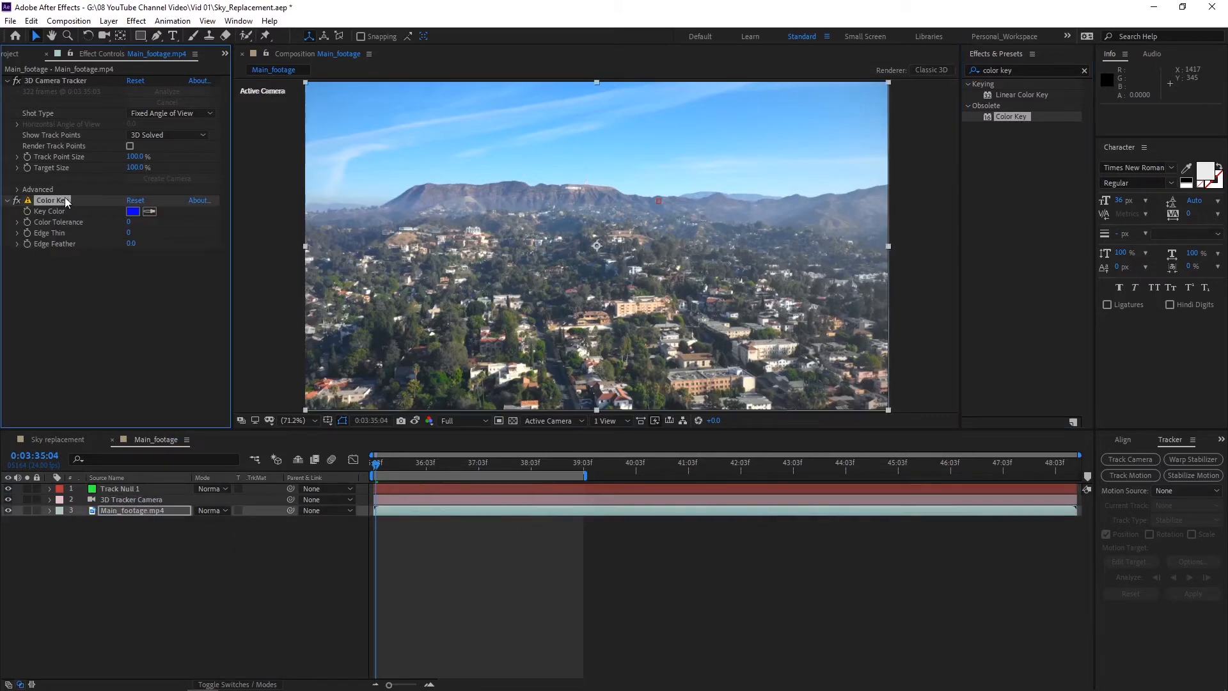
Sample the light blue sky just above the mountain ridge as the Color Key effect's key color.
click(8, 81)
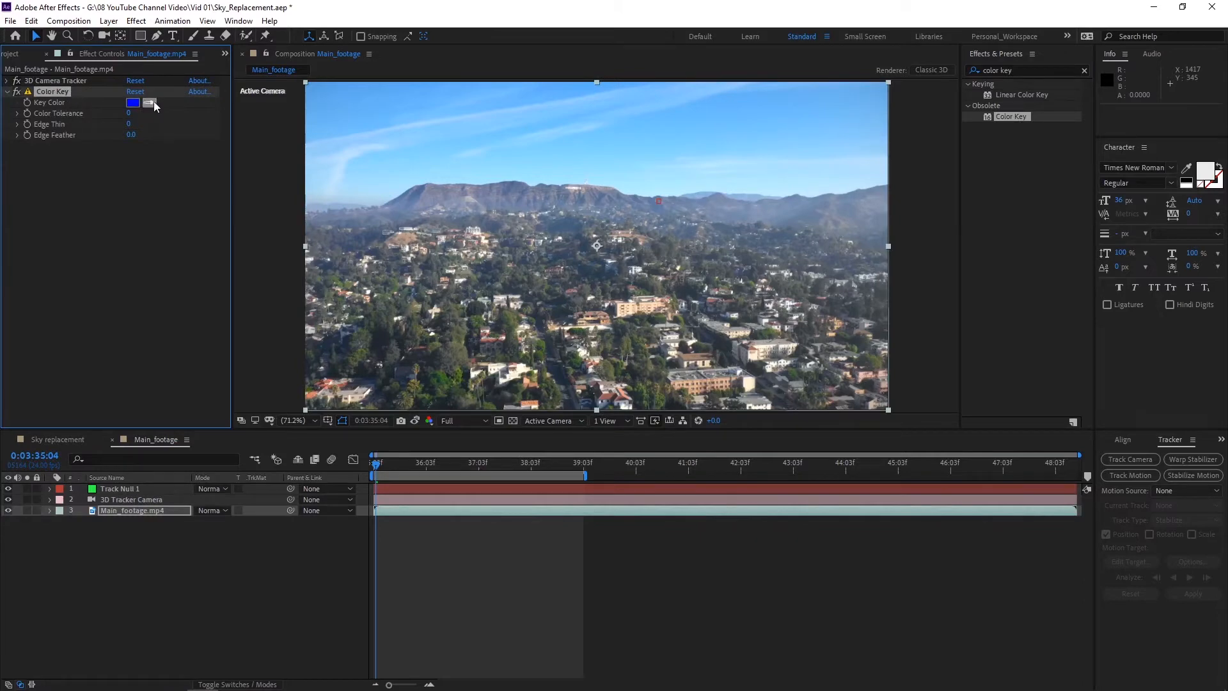
scroll(695, 201, up, 1)
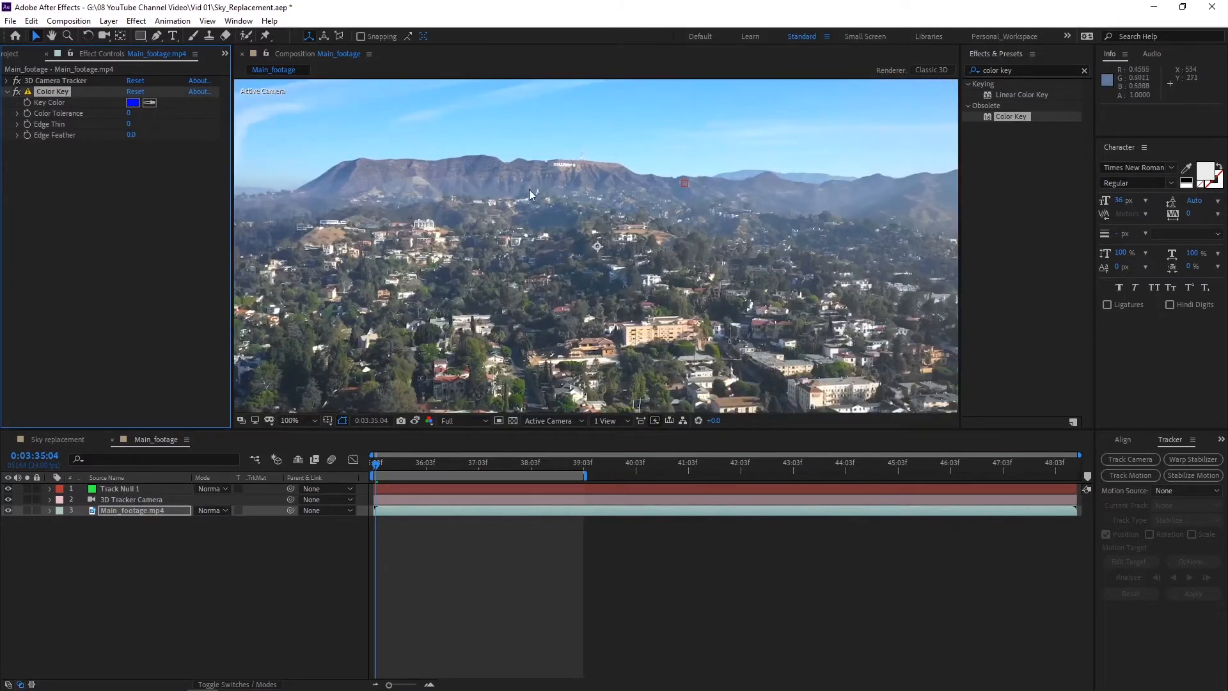
scroll(527, 189, up, 1)
key(space)
drag(517, 191, 760, 315)
drag(377, 227, 618, 375)
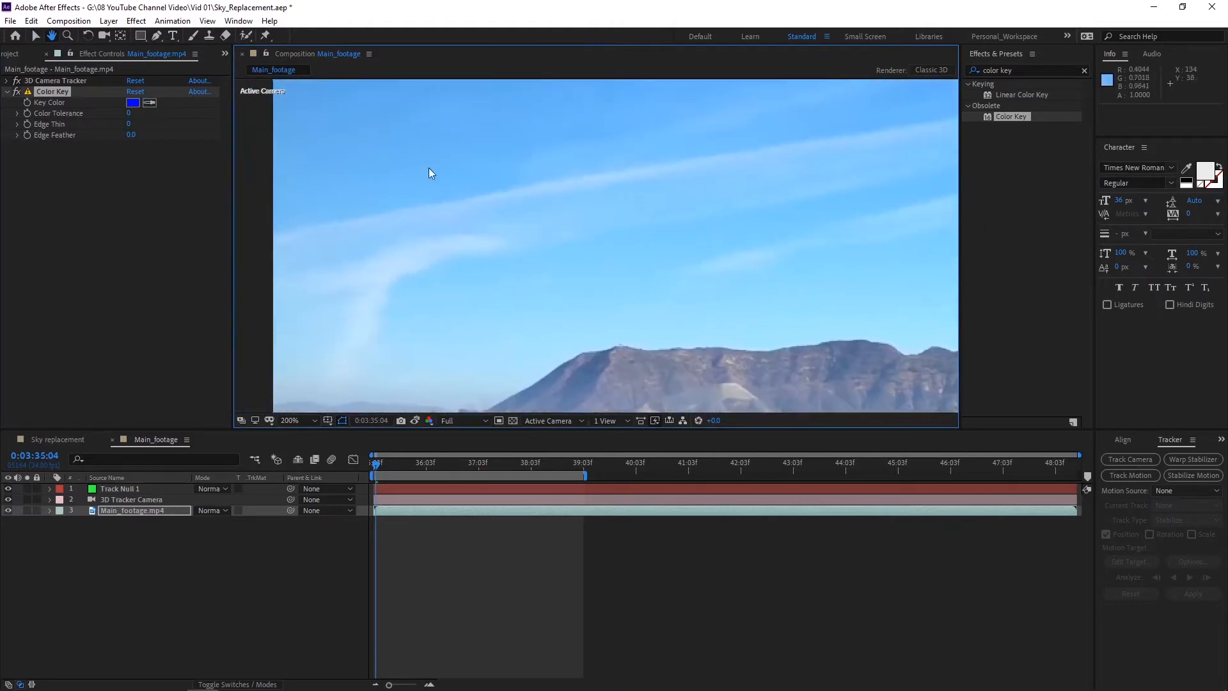
drag(599, 311, 490, 248)
click(149, 103)
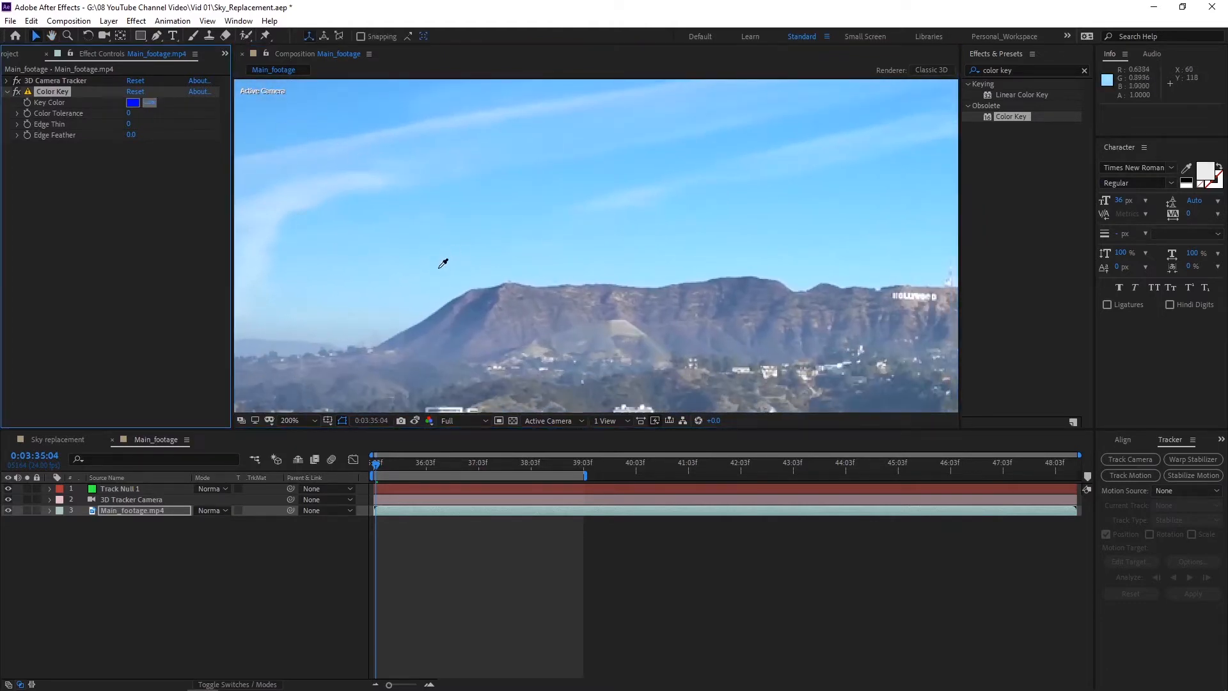
click(482, 270)
Fit the composition in the viewer and raise the Color Key's Color Tolerance to 80.
scroll(482, 270, down, 4)
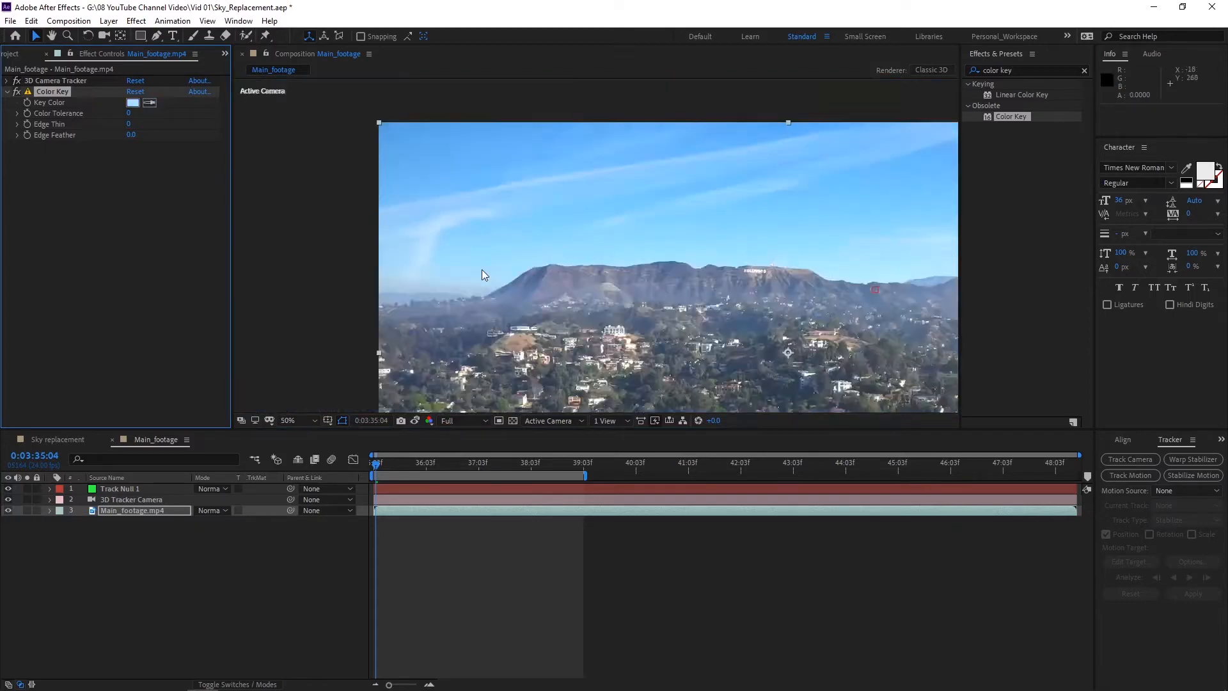
click(300, 417)
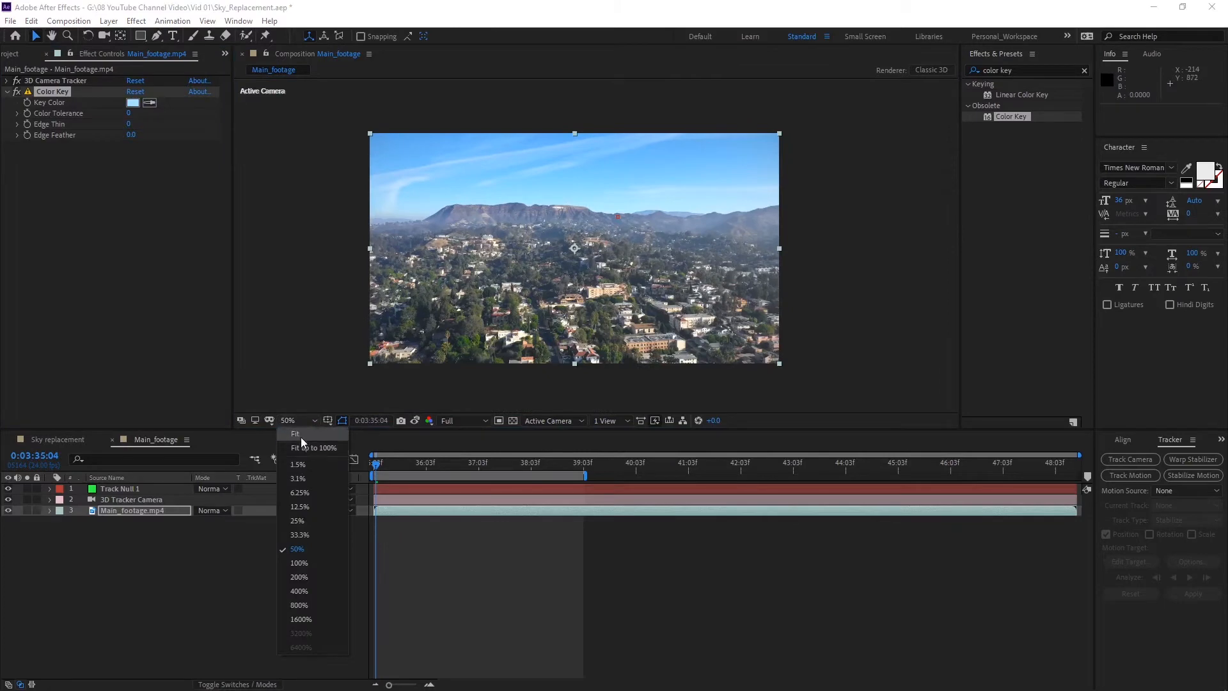
click(300, 437)
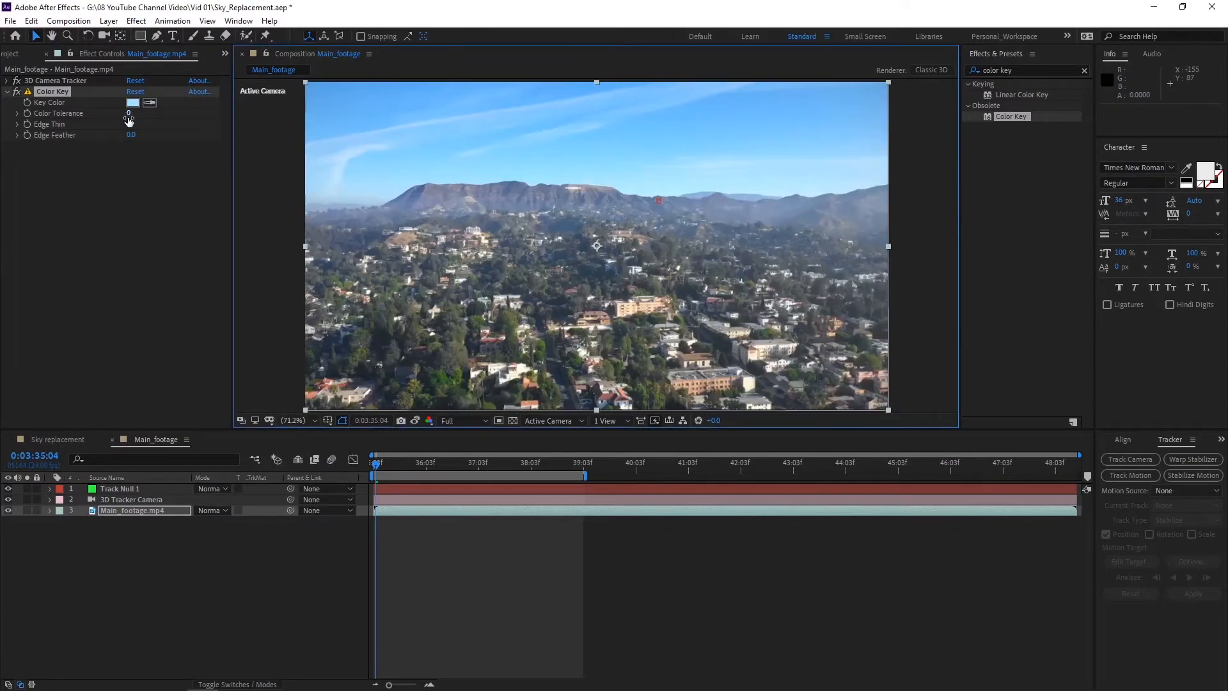
drag(128, 119, 169, 107)
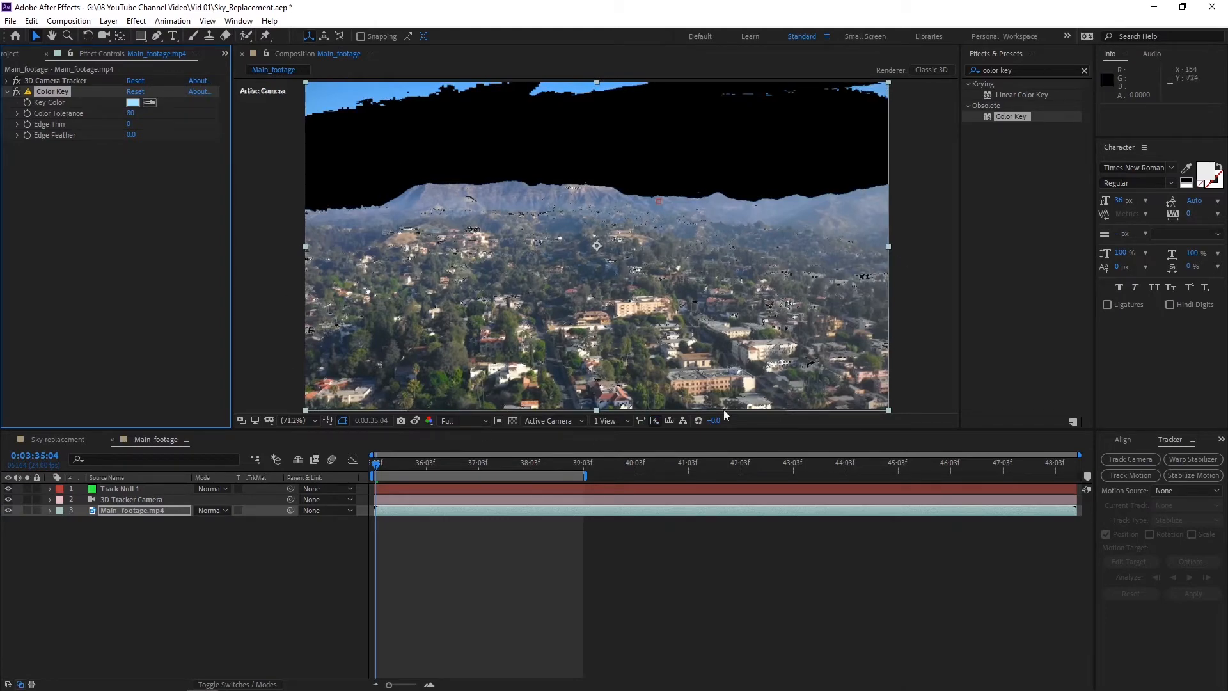
Duplicate the keyed Main_footage.mp4 layer and remove the Color Key and 3D Camera Tracker effects from the upper copy.
click(137, 512)
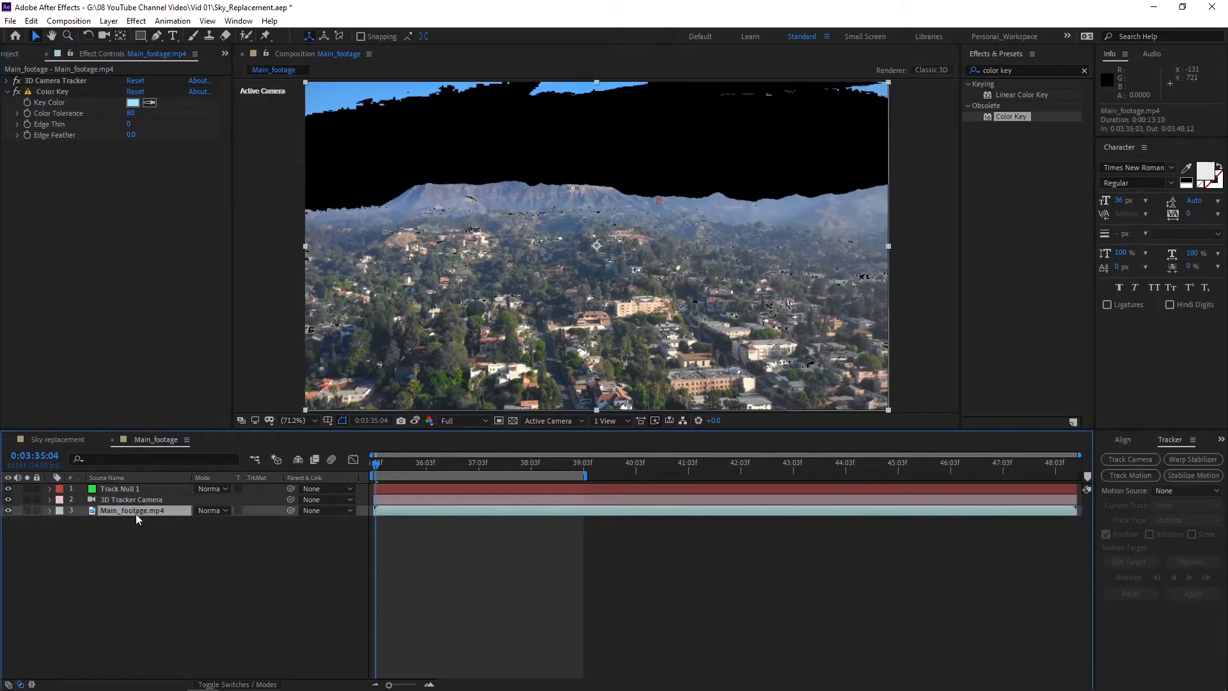
key(ctrl+d)
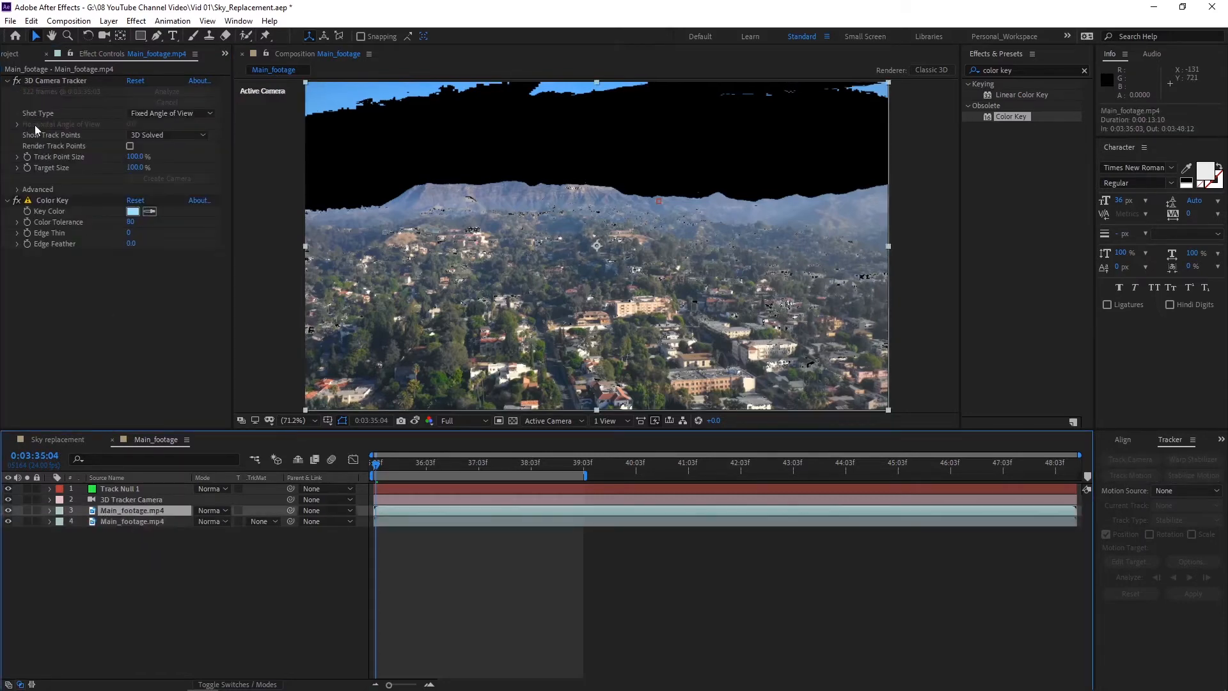
click(7, 81)
click(51, 93)
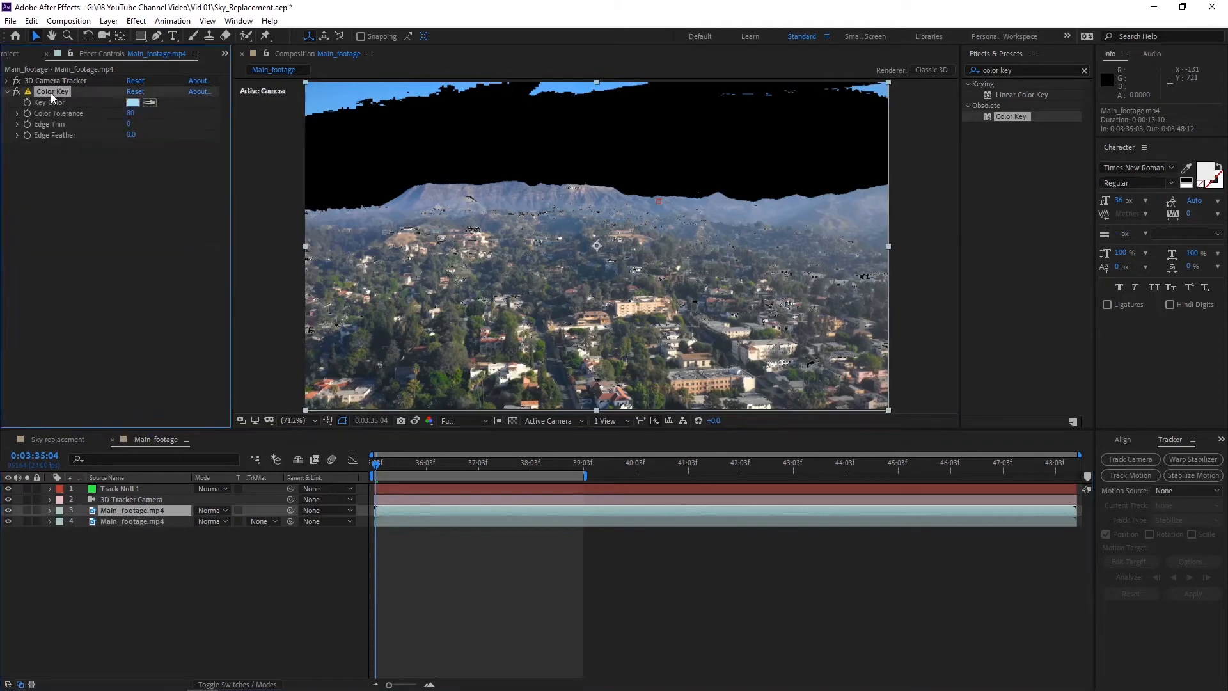
key(Delete)
click(56, 82)
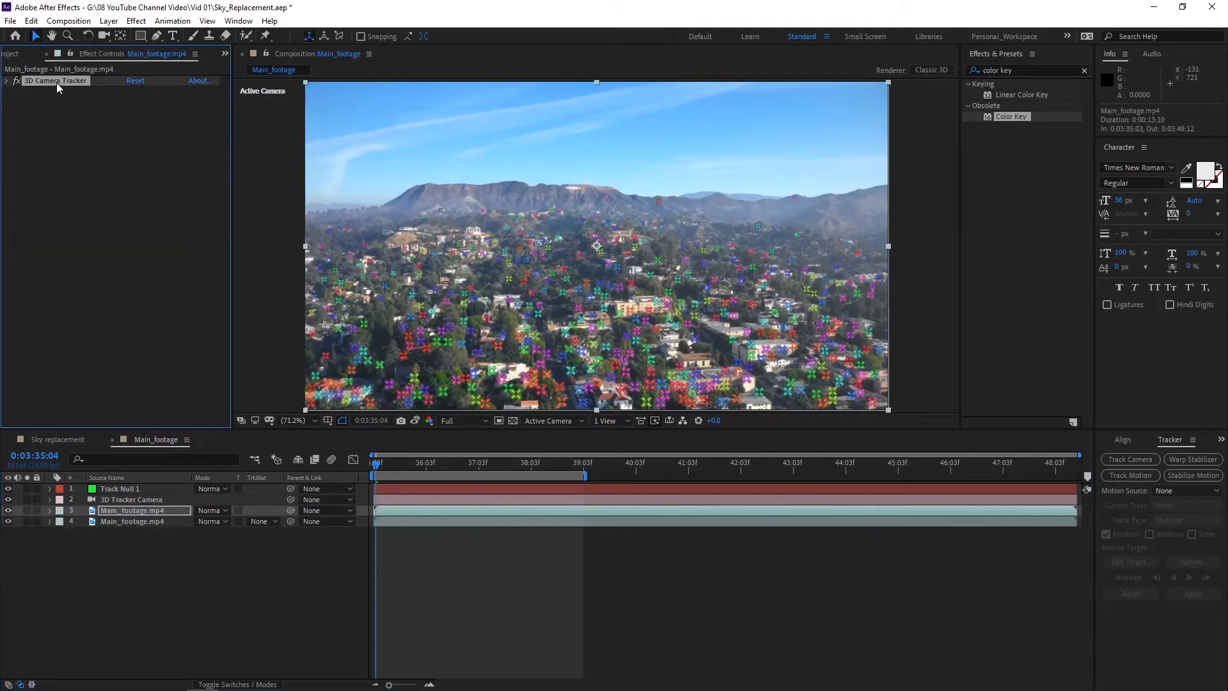
key(Delete)
click(145, 511)
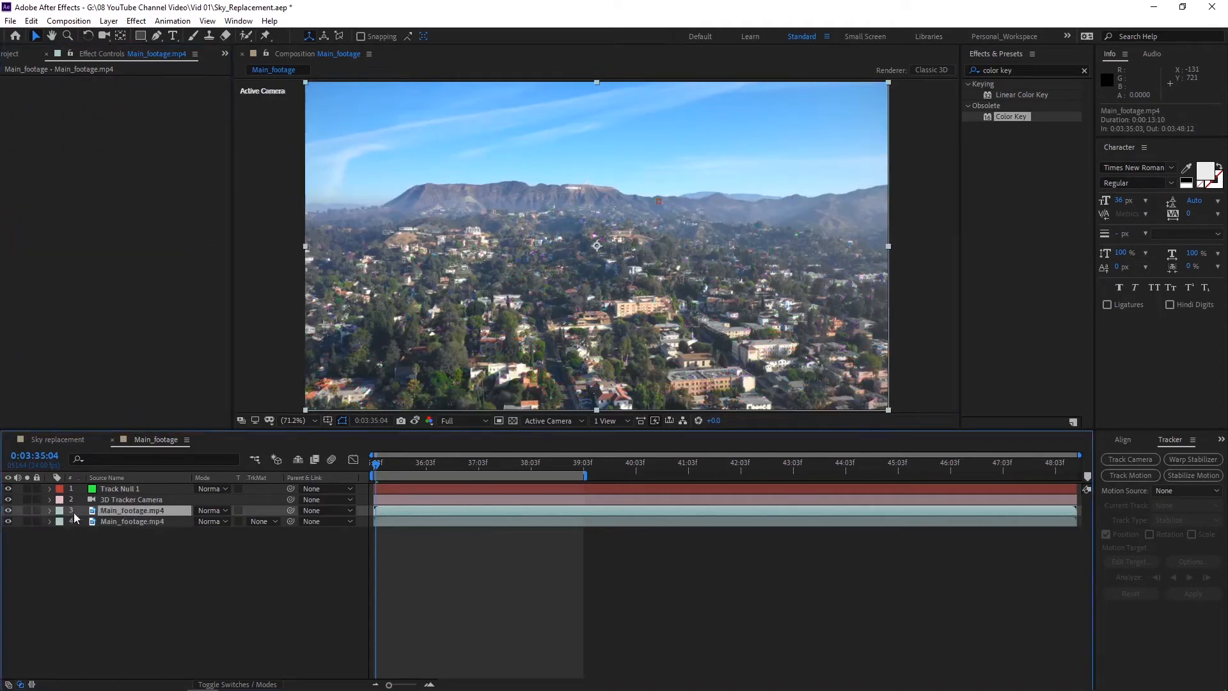
Solo the upper Main_footage.mp4 copy and draw a closed mask around its ground, following the mountain ridge and enclosing the frame below.
click(28, 511)
click(156, 37)
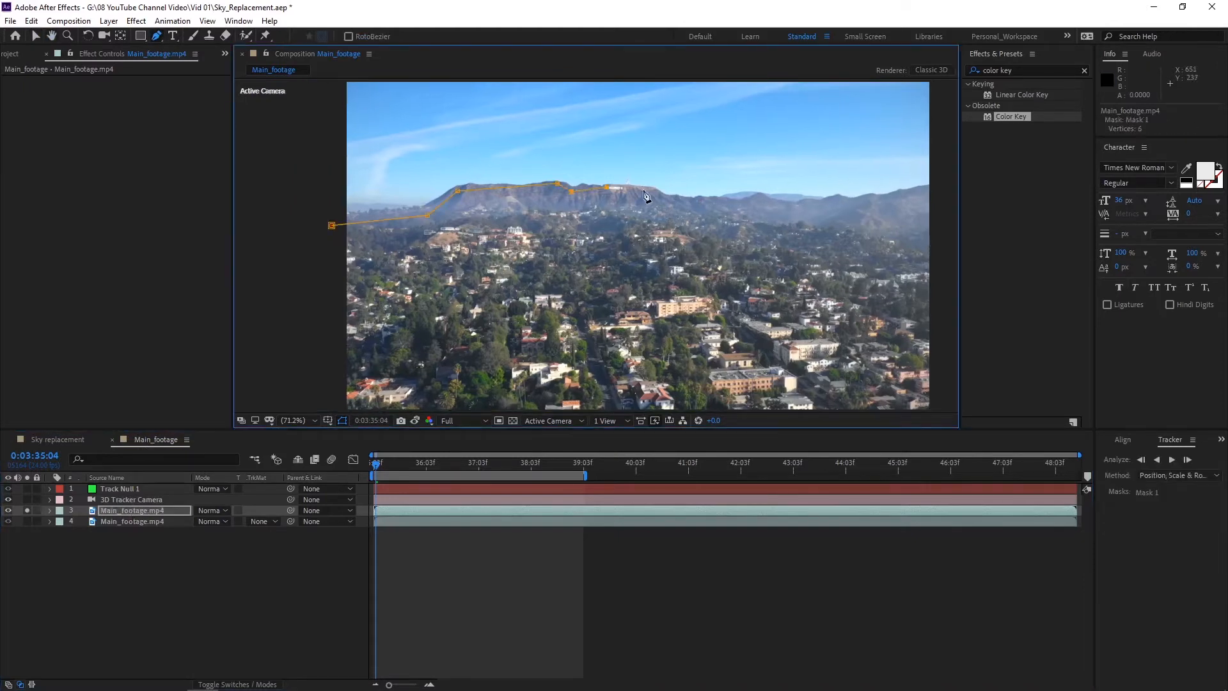
click(643, 189)
click(663, 197)
click(718, 198)
click(759, 198)
click(825, 199)
drag(932, 185, 778, 126)
click(802, 126)
click(815, 374)
drag(753, 357, 958, 350)
click(391, 370)
click(392, 161)
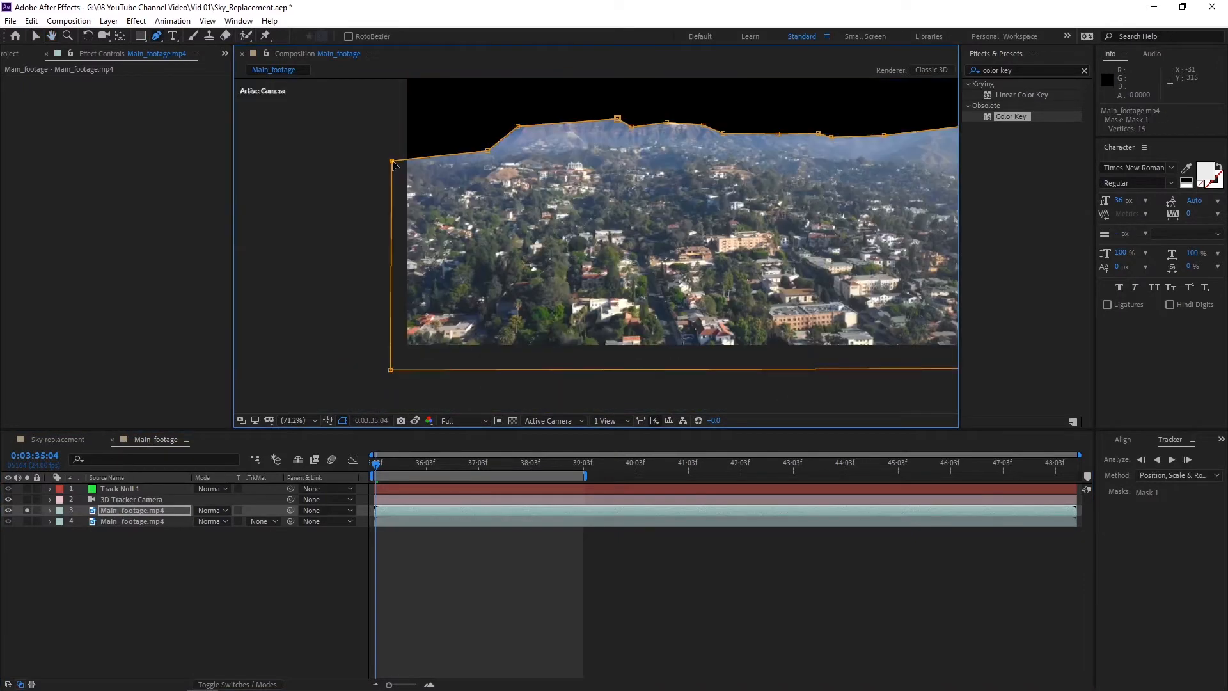
Rename the masked upper Main_footage.mp4 layer to Ground.
key(v)
click(144, 563)
click(139, 510)
key(Return)
text(Ground)
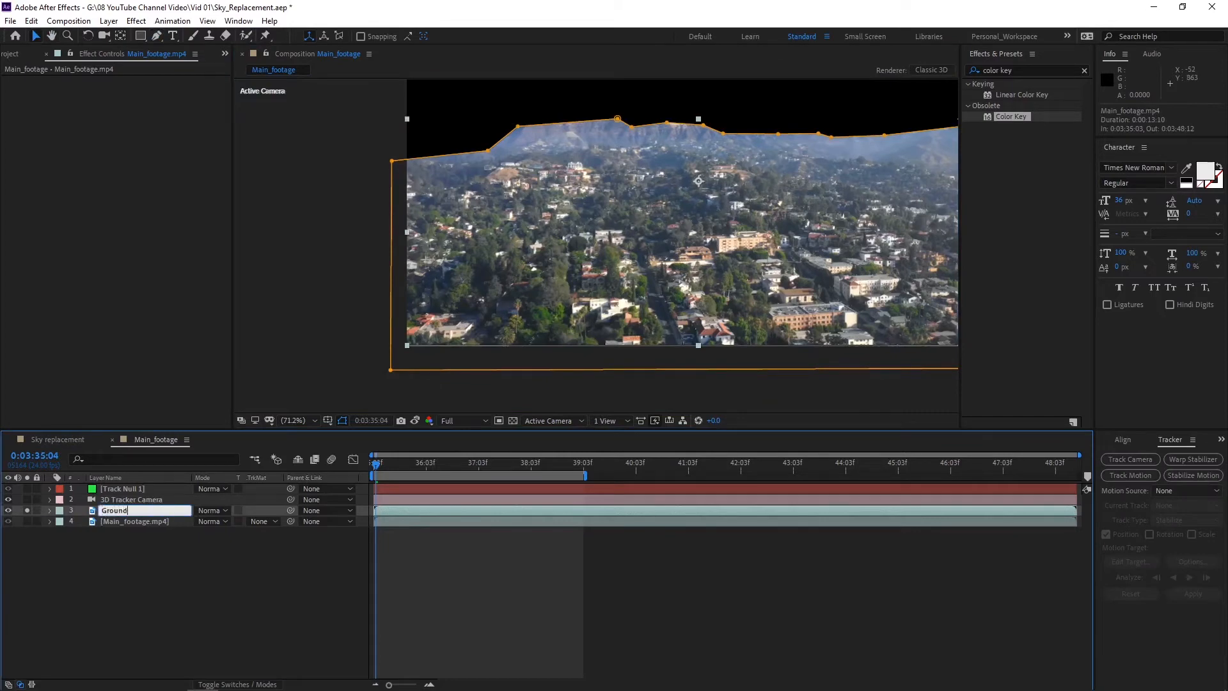
key(Return)
Rename the keyed Main_footage.mp4 layer to Key_out.
click(138, 518)
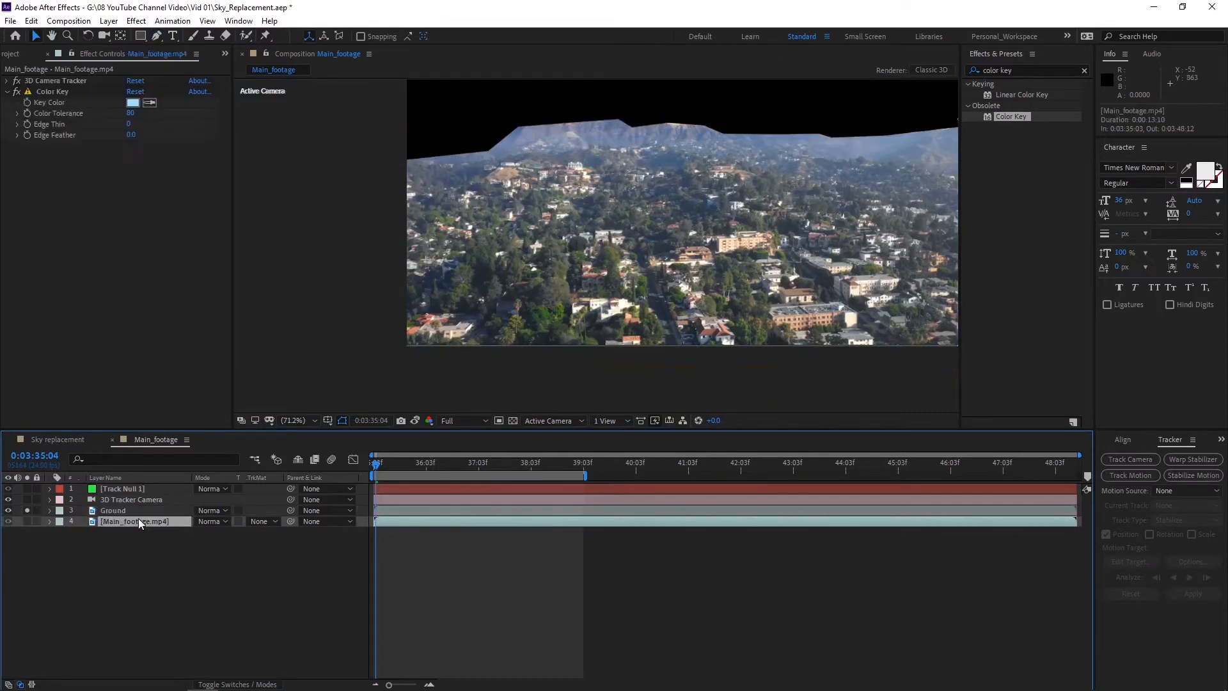
key(Return)
text(Key_out)
key(Return)
Draw a closed five-point mask on the Key_out layer around the leftover blue sky along the frame's upper edge.
click(156, 36)
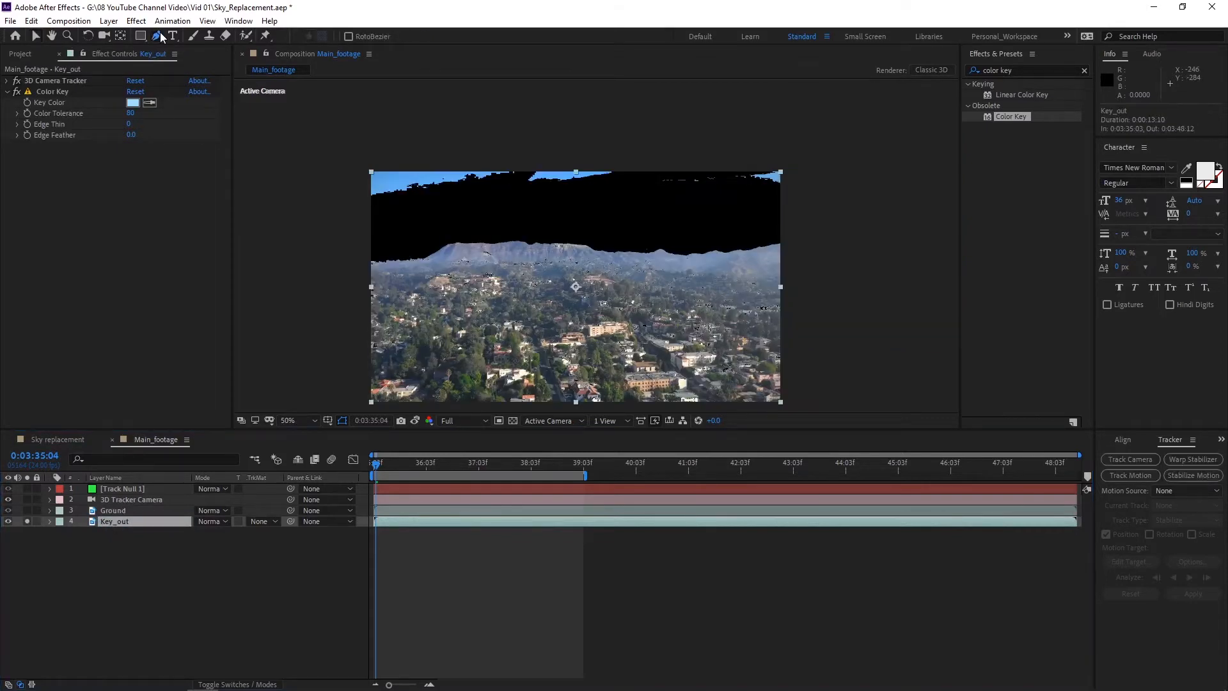
click(351, 231)
click(551, 203)
click(817, 214)
click(815, 135)
click(346, 136)
click(350, 231)
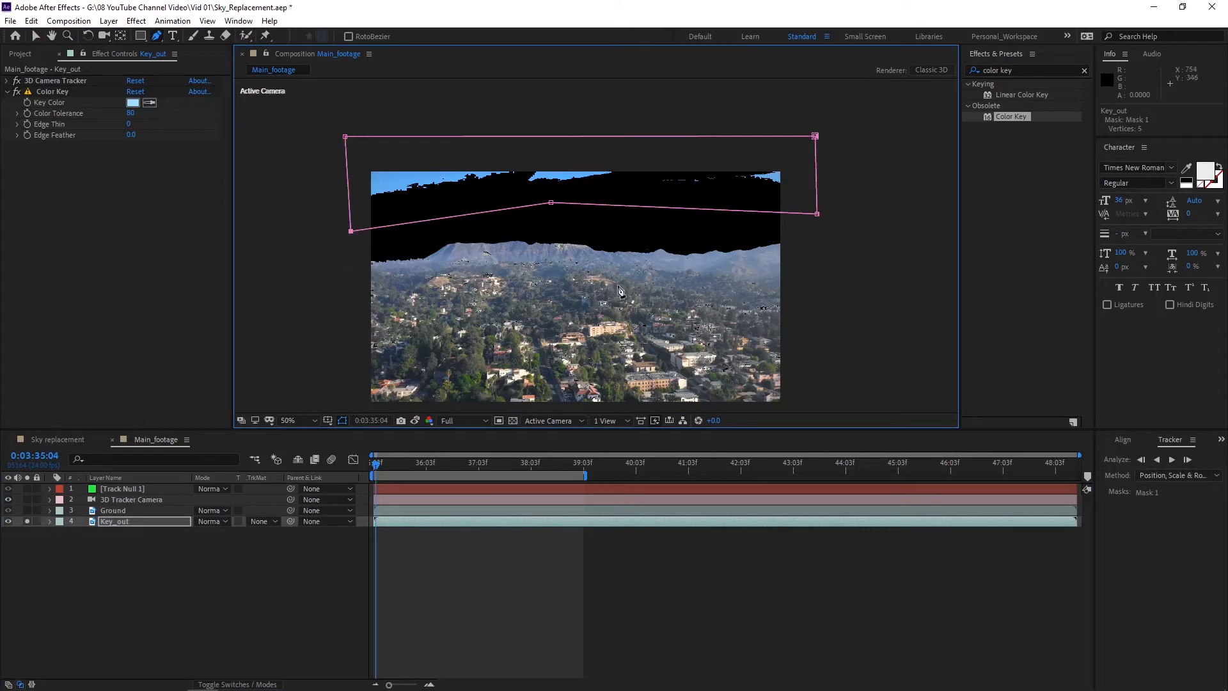
Set the mode of the Key_out layer's Mask 1 to Subtract.
click(136, 524)
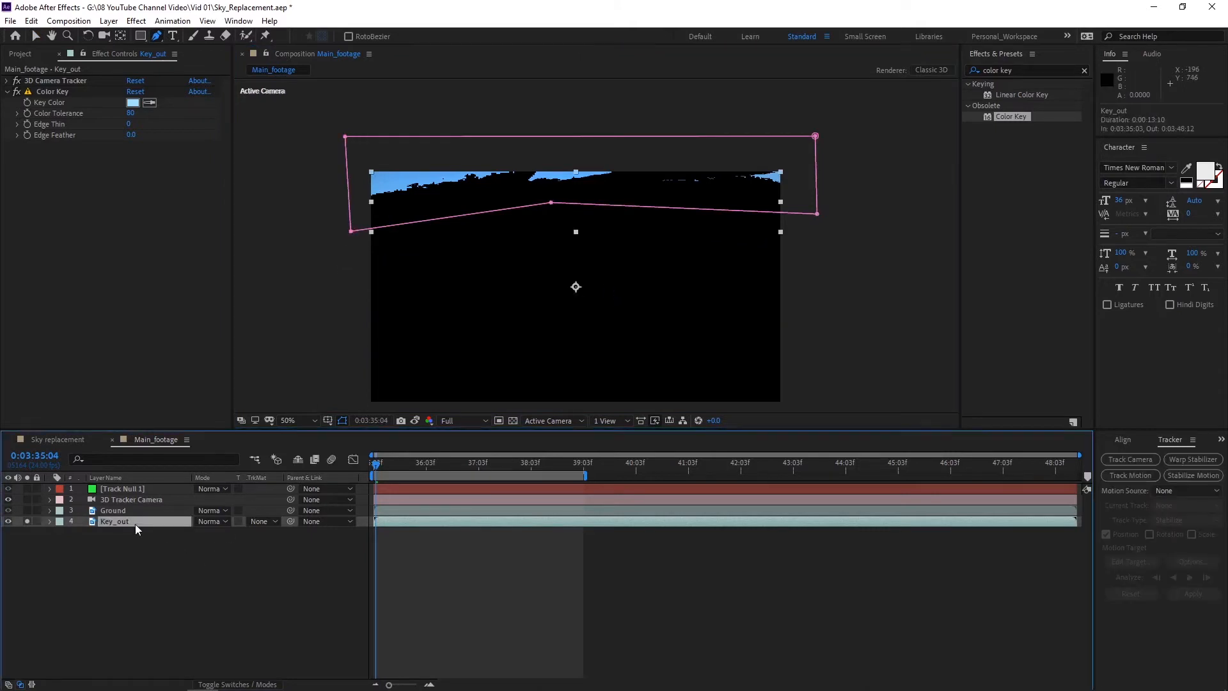
key(m)
click(209, 533)
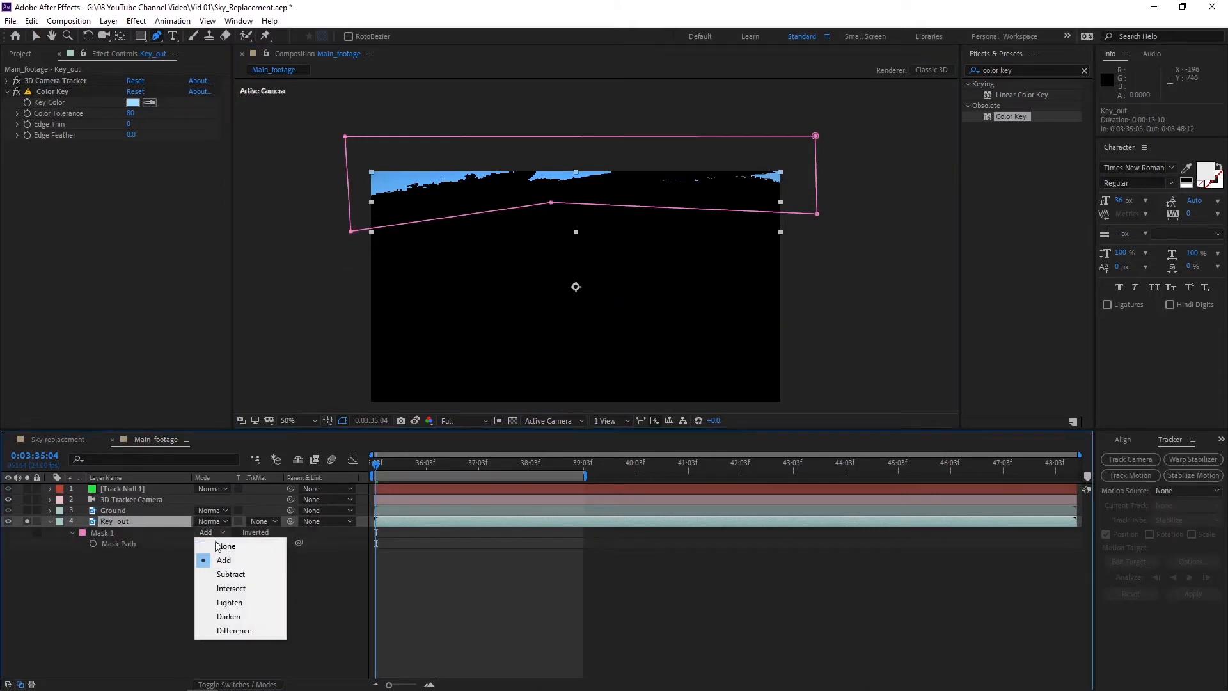
click(227, 576)
click(36, 35)
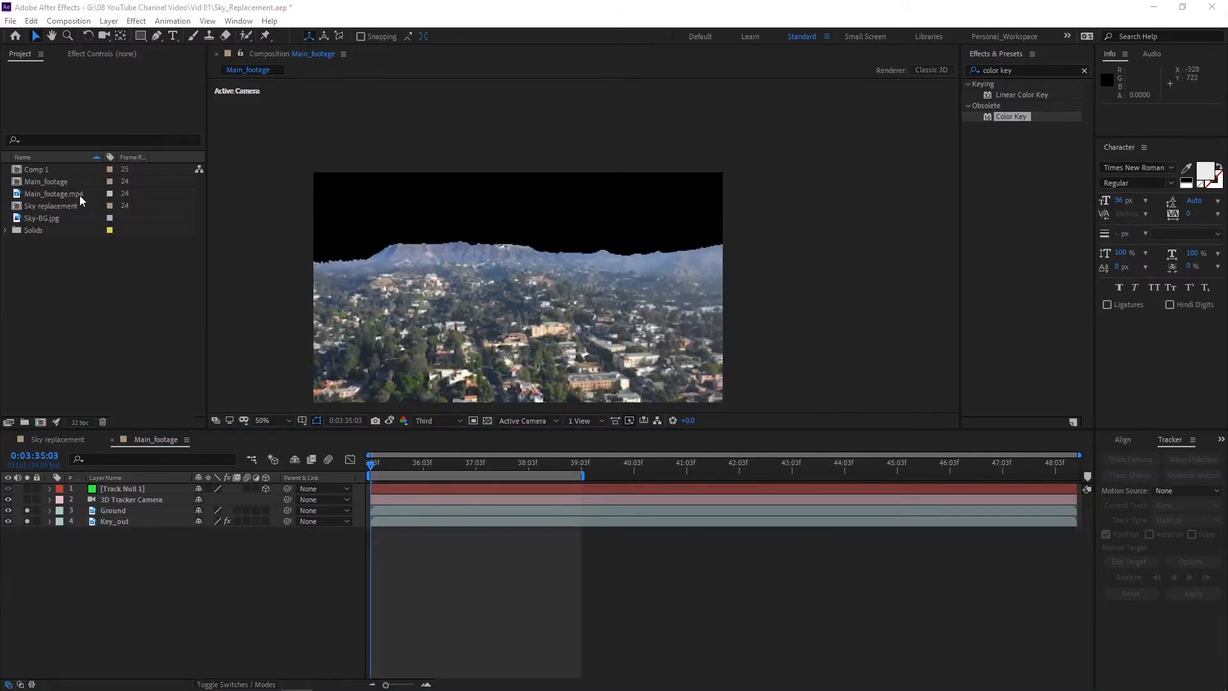
Add Sky-BG.jpg as the uppermost layer, then shrink and move it so its lower edge covers the horizon.
click(60, 217)
drag(44, 220, 133, 486)
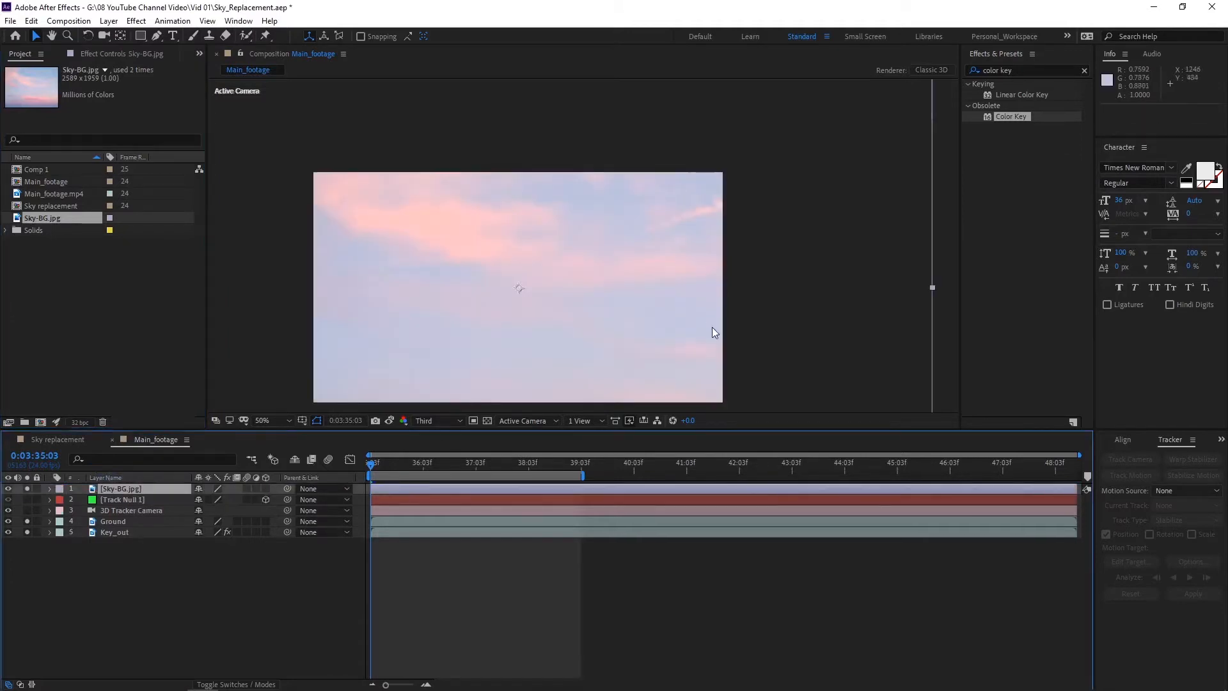
scroll(712, 328, down, 2)
drag(635, 326, 639, 285)
drag(760, 382, 714, 313)
drag(572, 208, 572, 126)
drag(572, 126, 559, 184)
scroll(571, 255, up, 3)
scroll(571, 254, down, 2)
drag(580, 243, 579, 247)
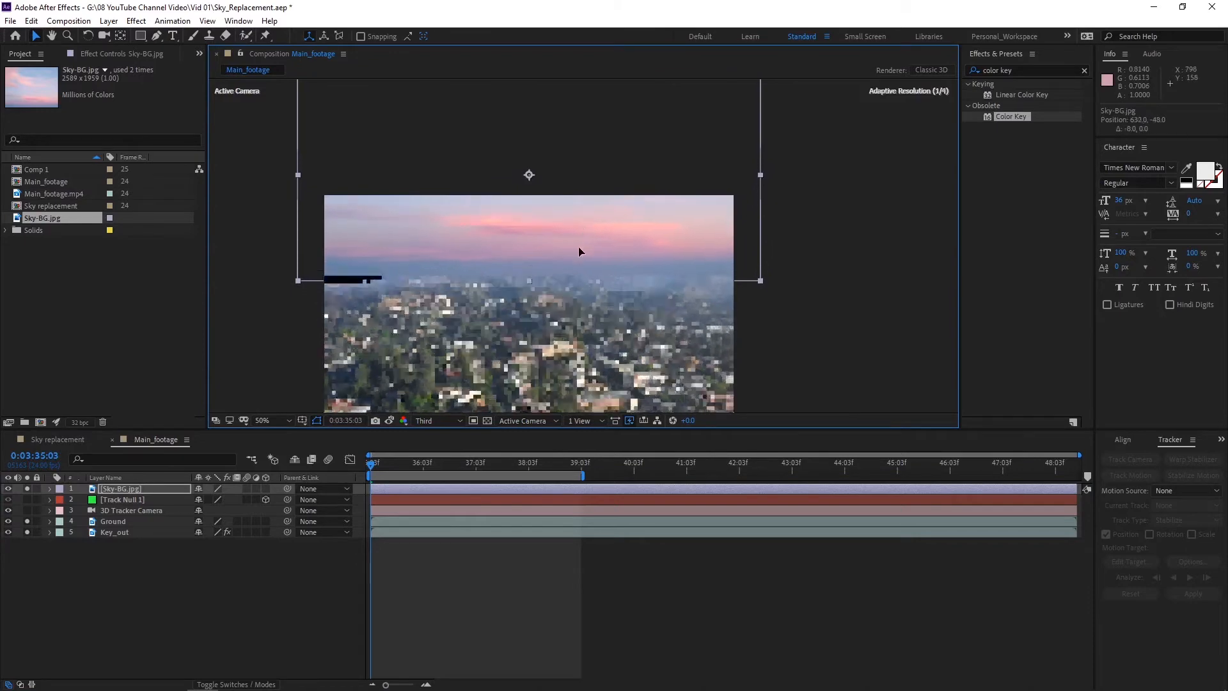
Set the Sky-BG.jpg layer's opacity to 50% and lower it slightly over the ridge, to about 640, -28.
click(140, 489)
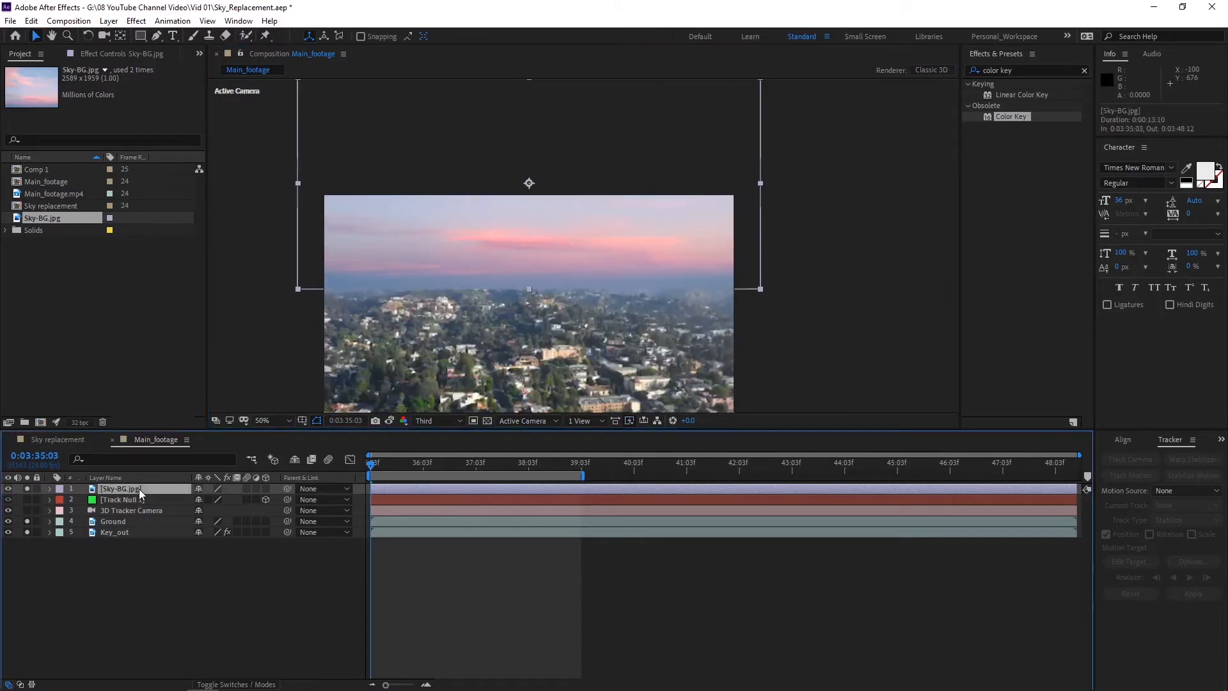
key(t)
click(200, 500)
text(50)
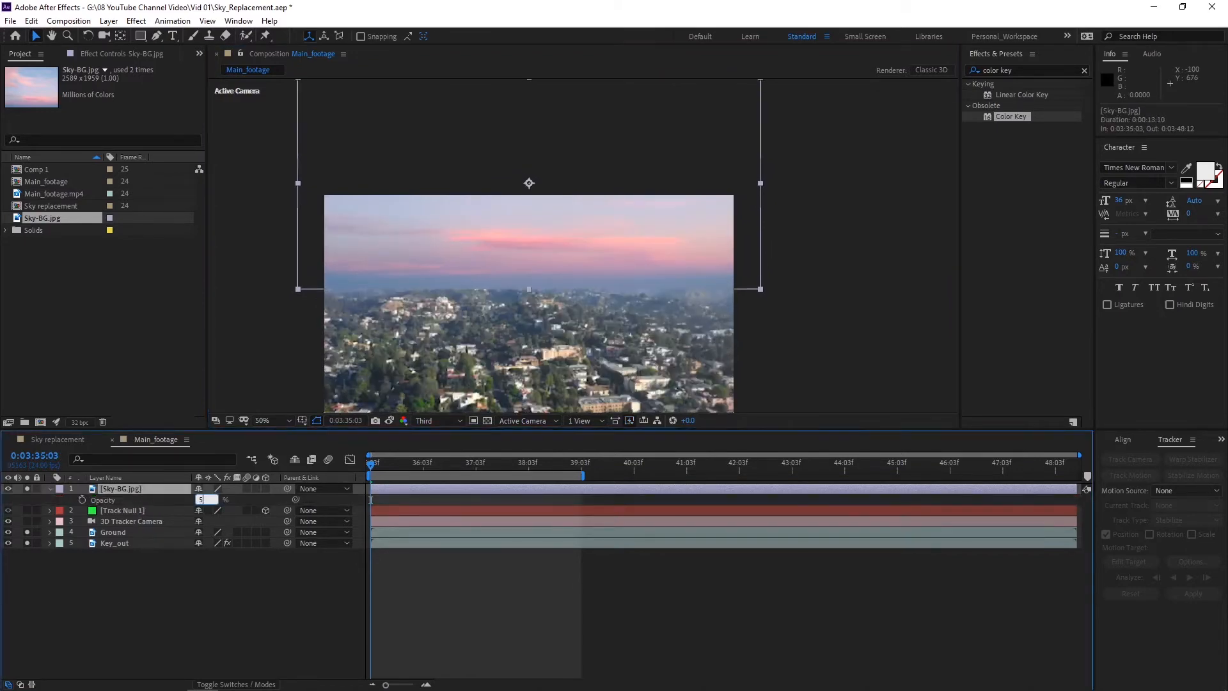
key(Return)
click(867, 360)
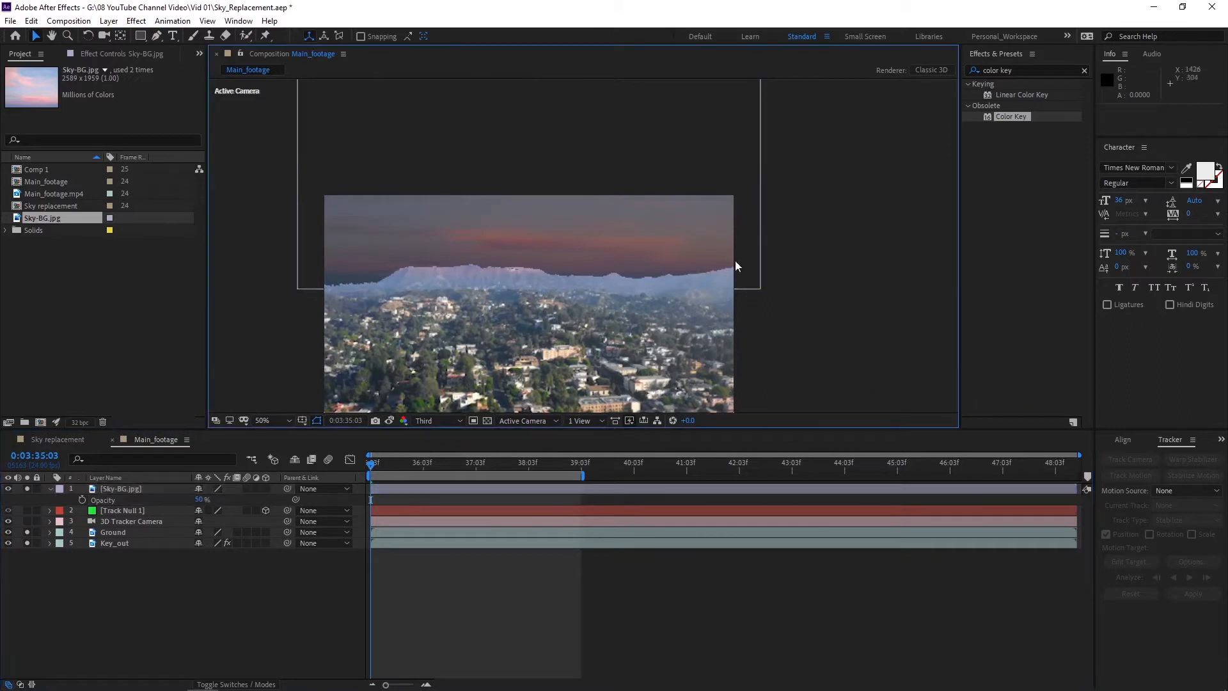
drag(655, 139, 662, 142)
click(796, 153)
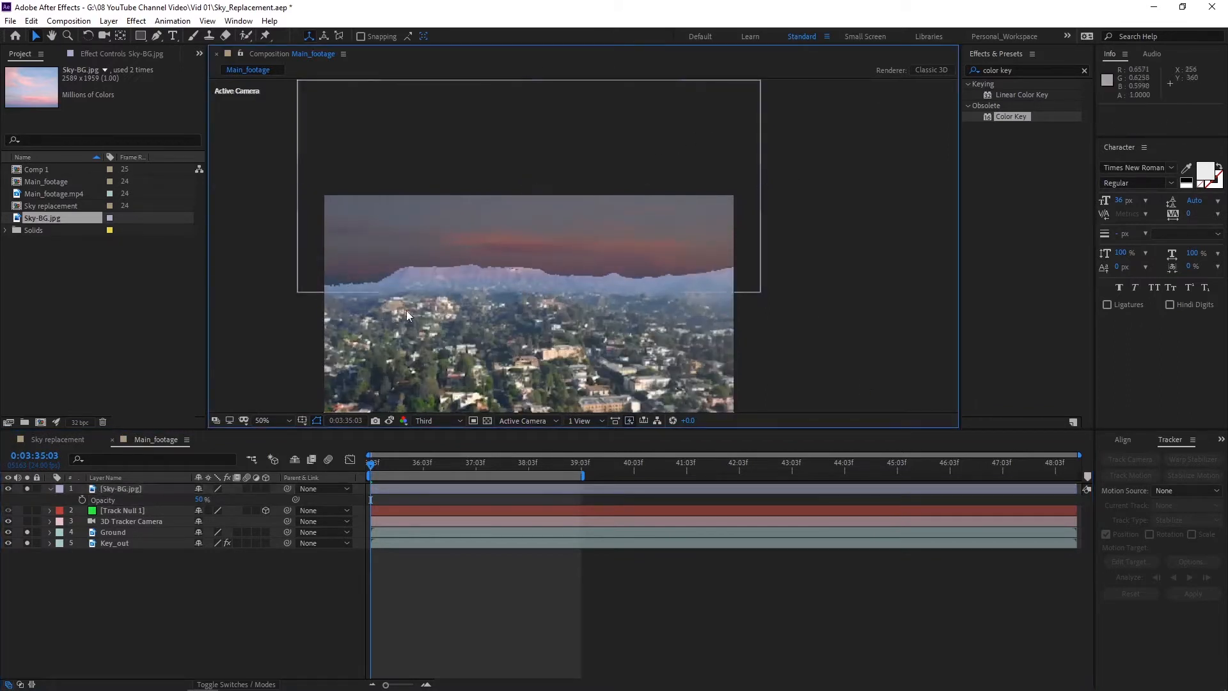
Set the Sky-BG.jpg layer's opacity to 100% and unsolo the Sky-BG.jpg, Ground and Key_out layers.
drag(199, 500, 248, 499)
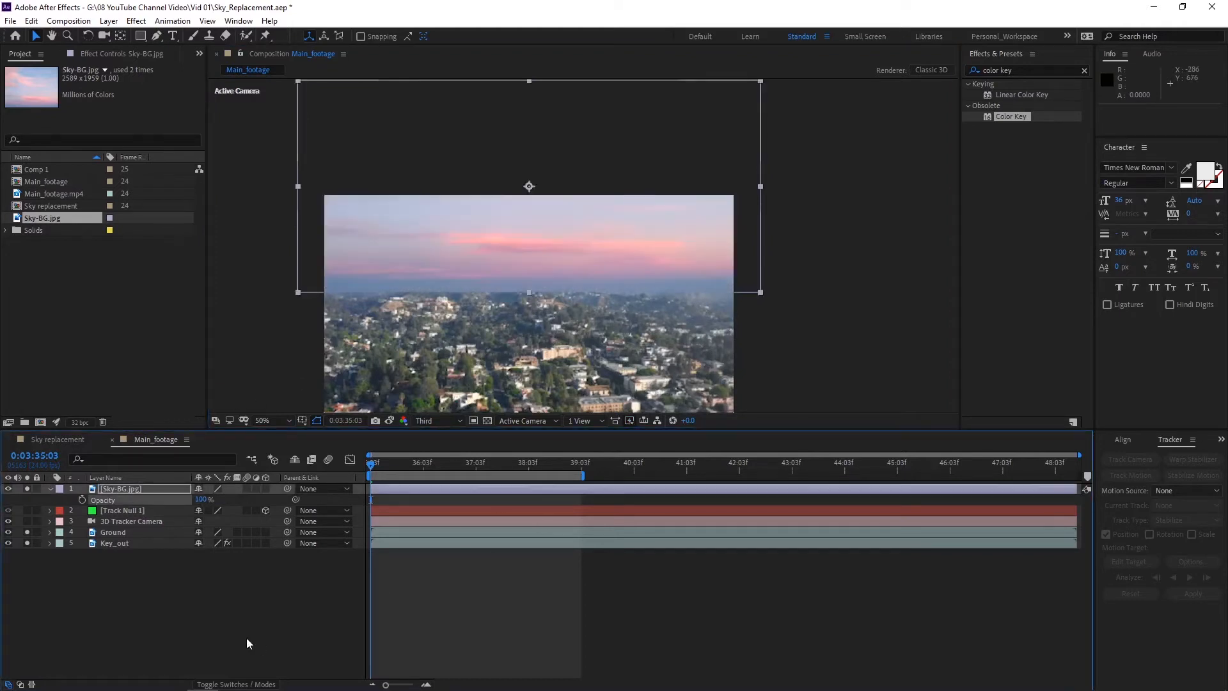
click(247, 638)
click(50, 490)
click(26, 488)
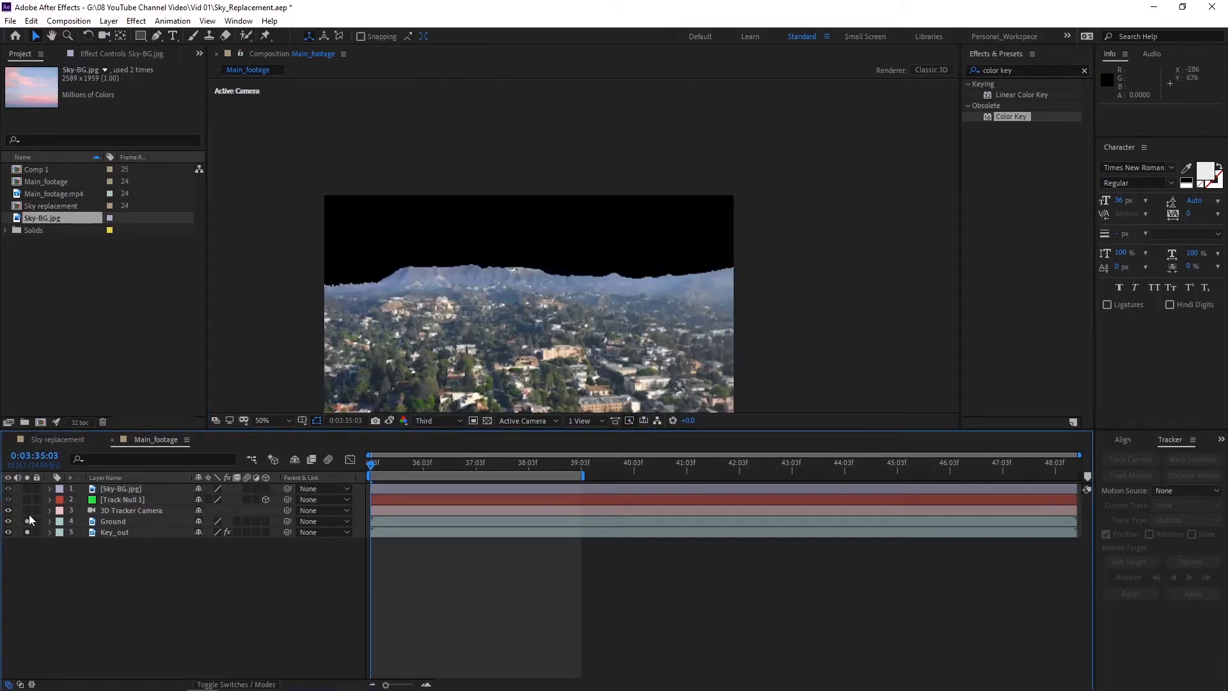
click(27, 522)
click(27, 532)
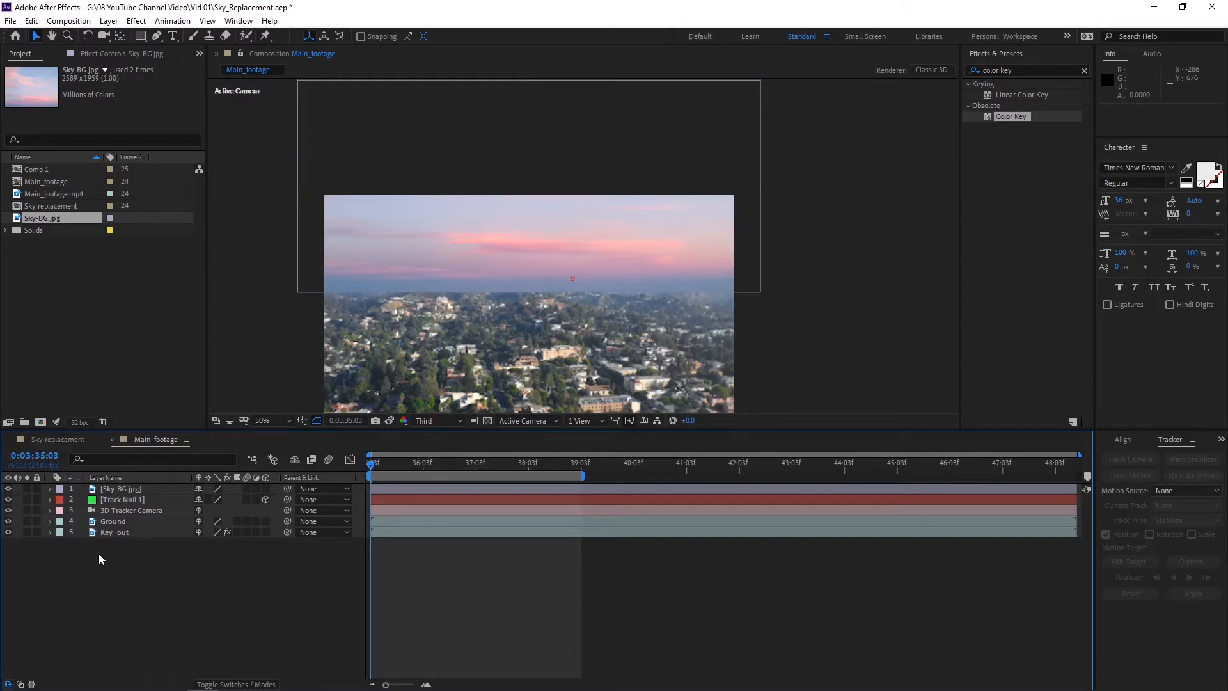
Scrub through the start of the clip to compare the flat sky image with the footage's camera movement.
click(170, 489)
drag(370, 461, 390, 490)
drag(506, 492, 395, 467)
mouse_move(363, 474)
mouse_down()
mouse_move(516, 463)
mouse_move(371, 467)
mouse_up()
click(152, 573)
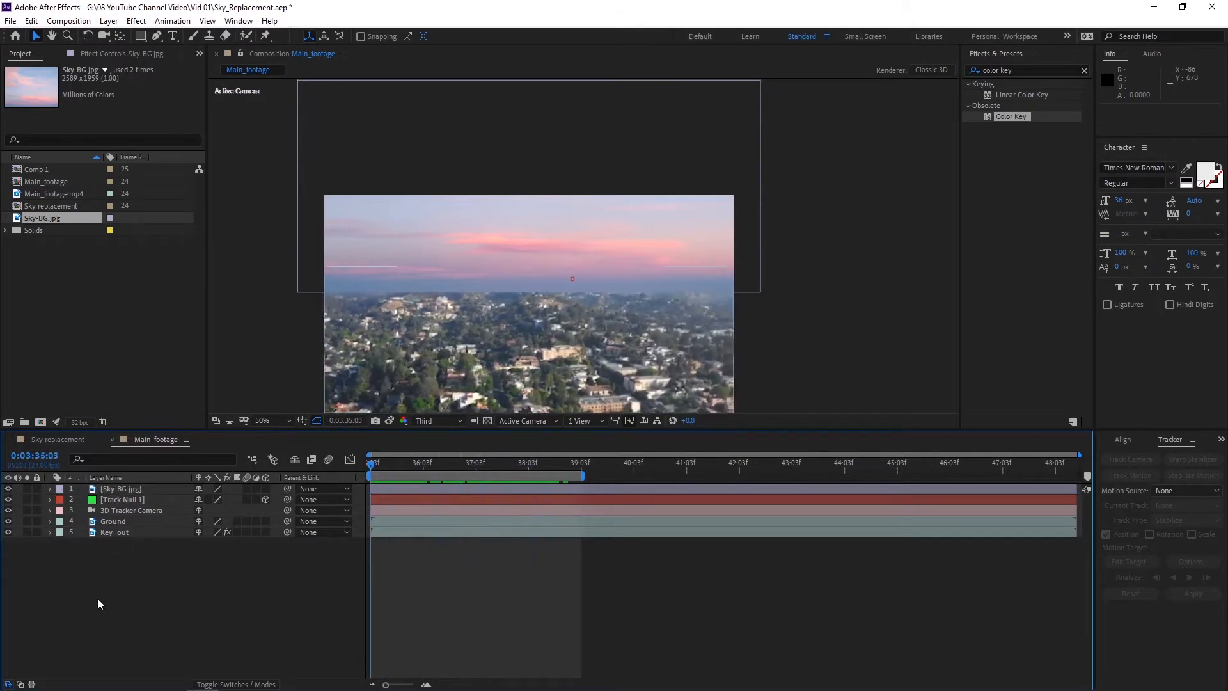
Turn the Sky-BG.jpg layer into a 3D layer.
click(121, 489)
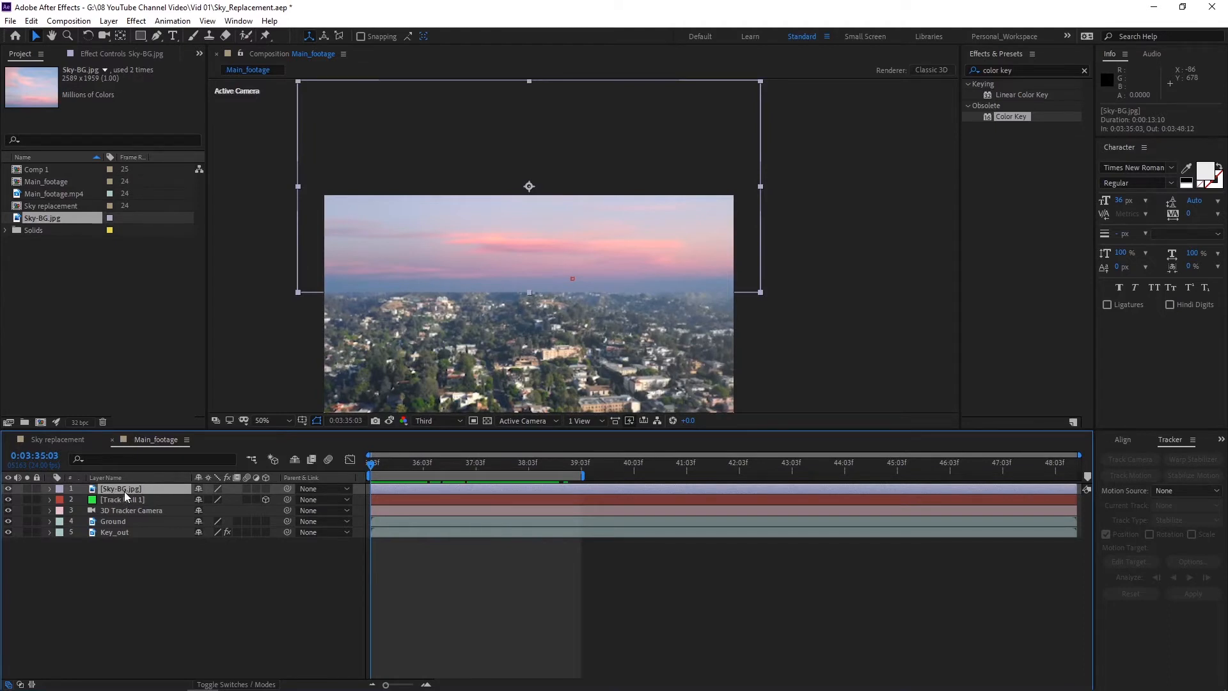
key(F4)
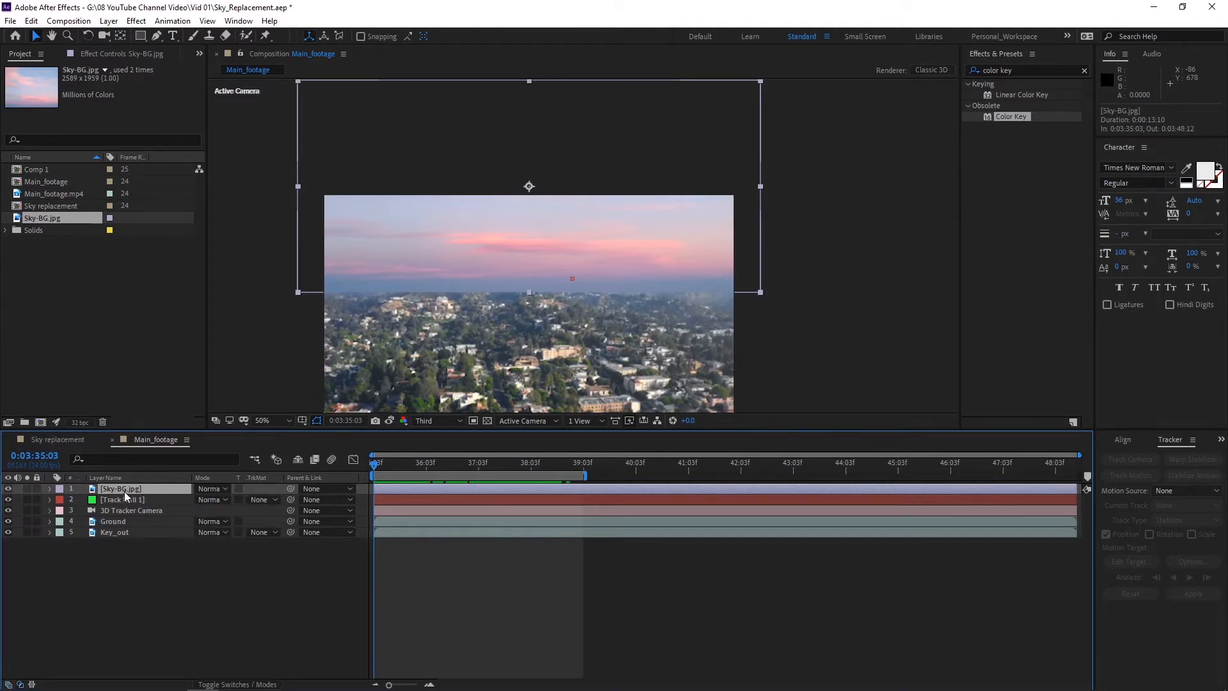
key(F4)
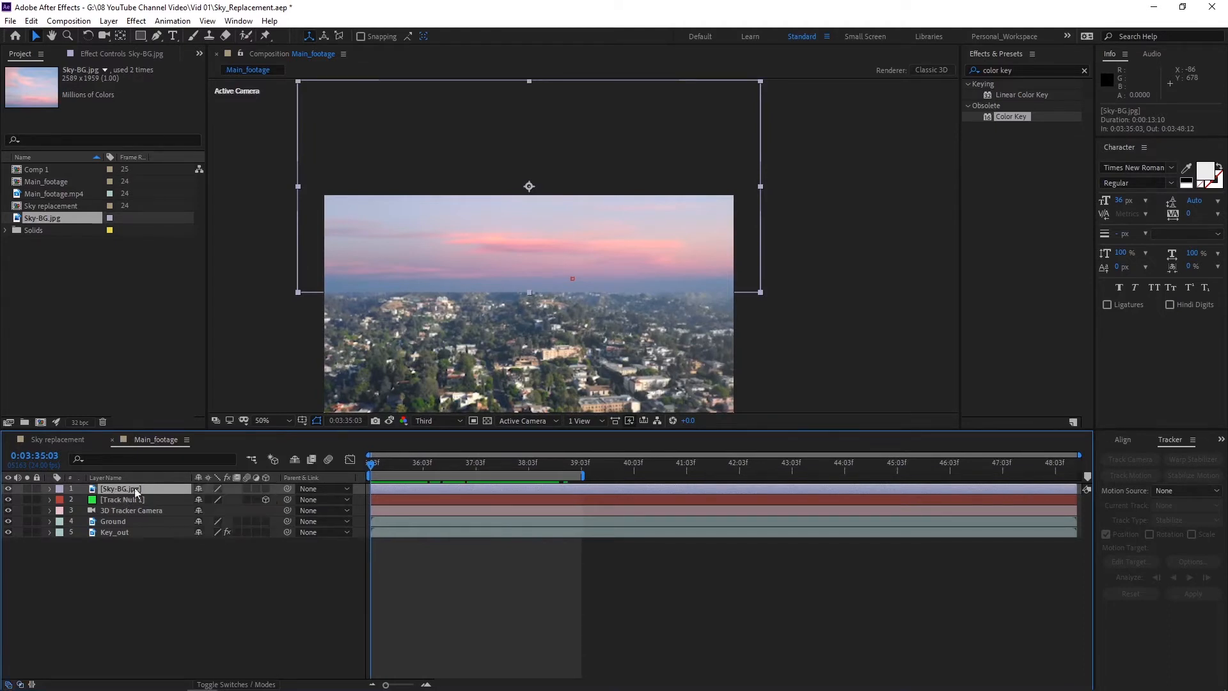
click(266, 489)
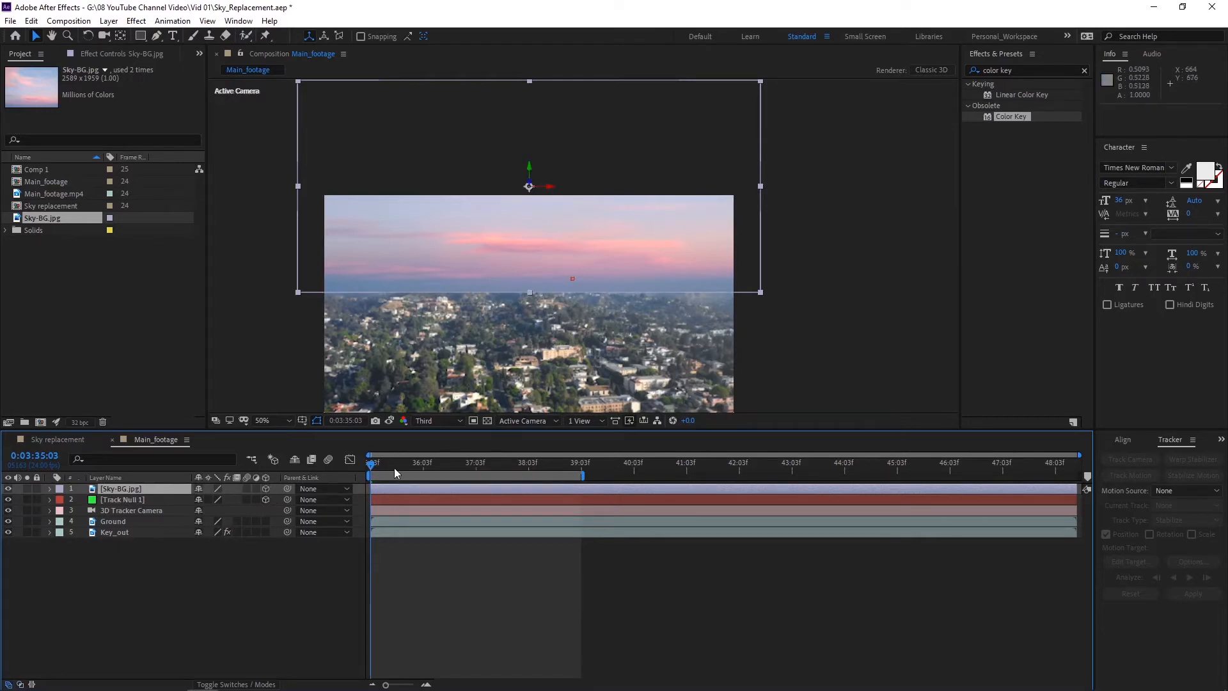
Examine how the 3D sky moves with the tracked camera by scrubbing the clip and toggling the Sky-BG.jpg layer's visibility.
drag(378, 465, 155, 503)
drag(462, 472, 326, 474)
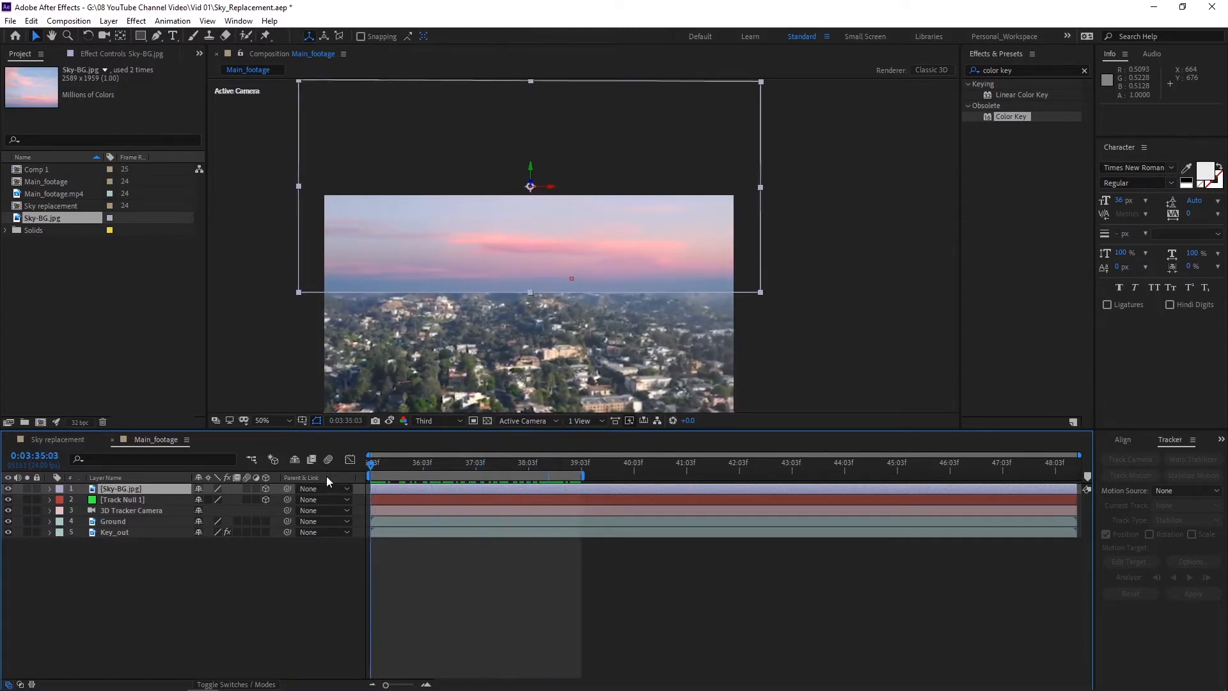
click(7, 489)
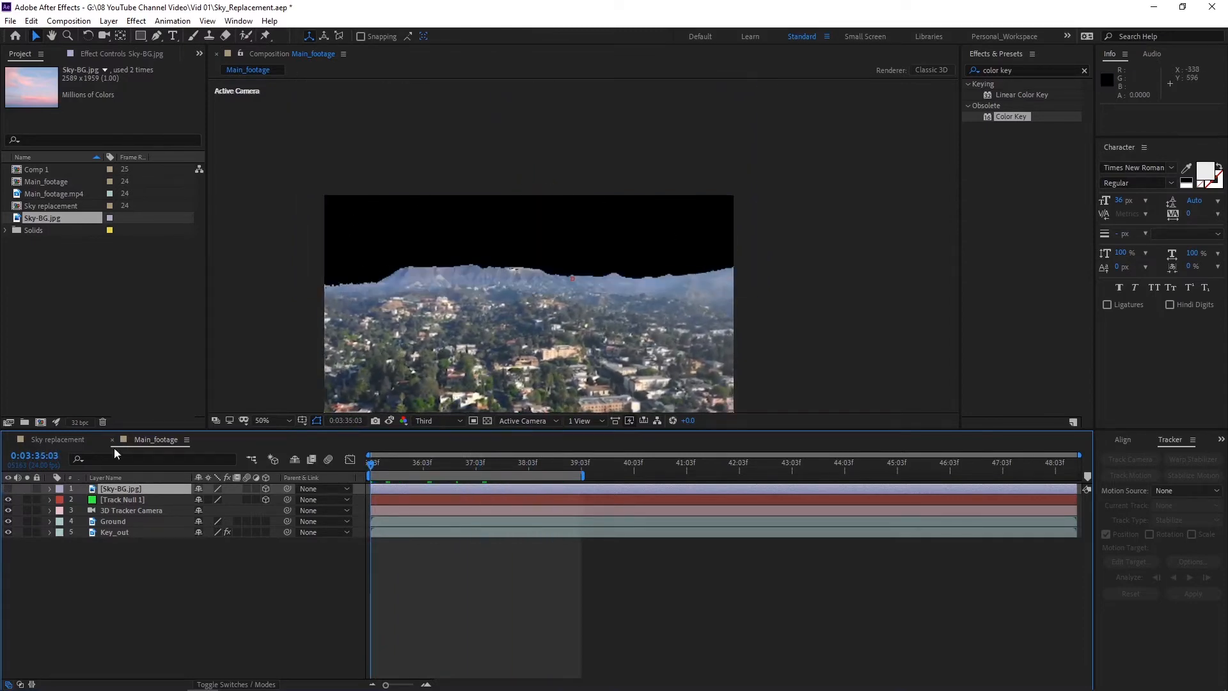
key(F2)
click(7, 489)
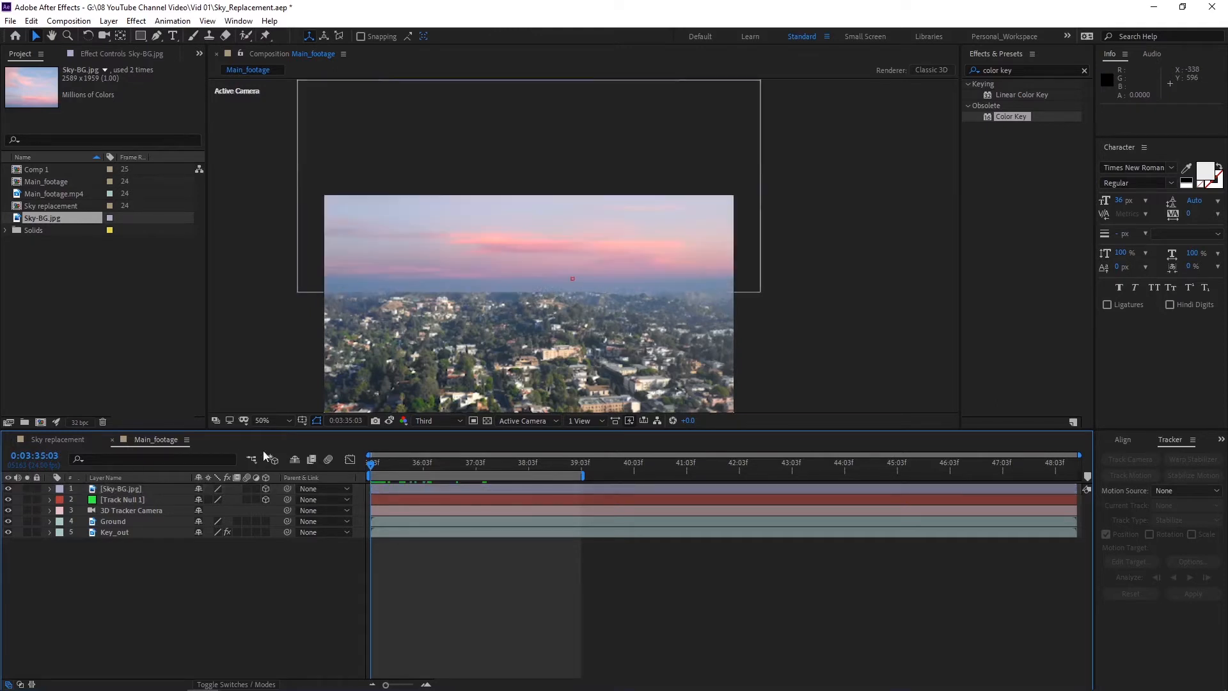
drag(390, 462, 539, 460)
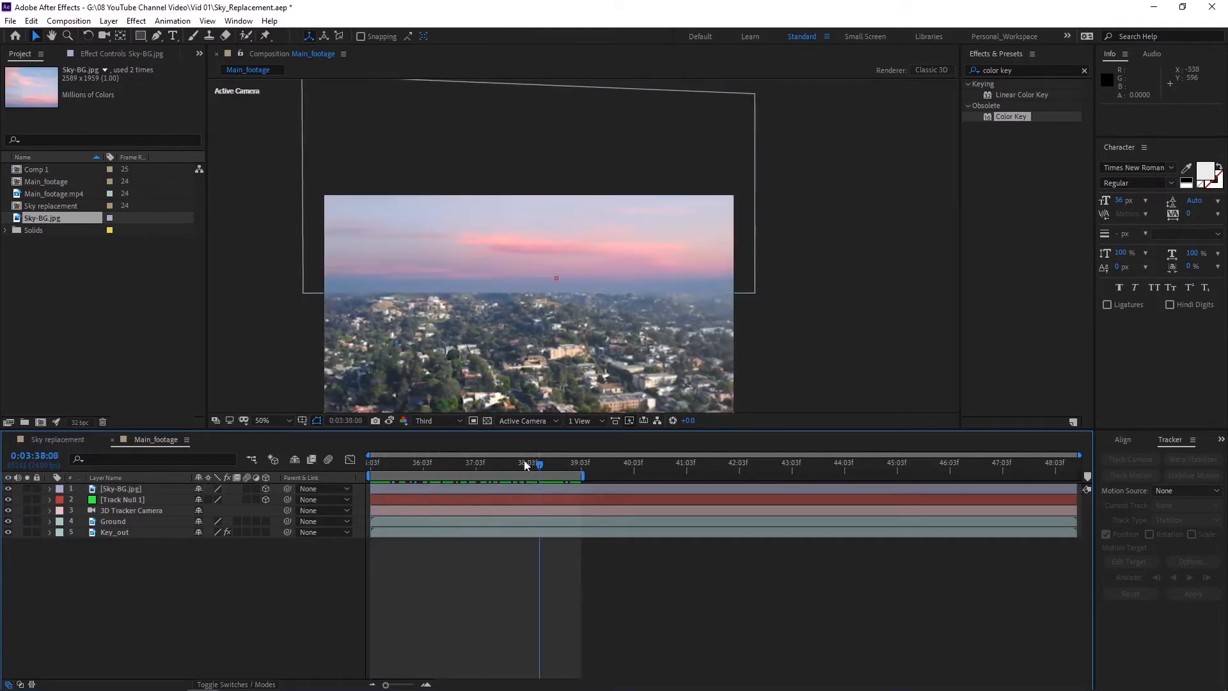
key(Home)
click(7, 489)
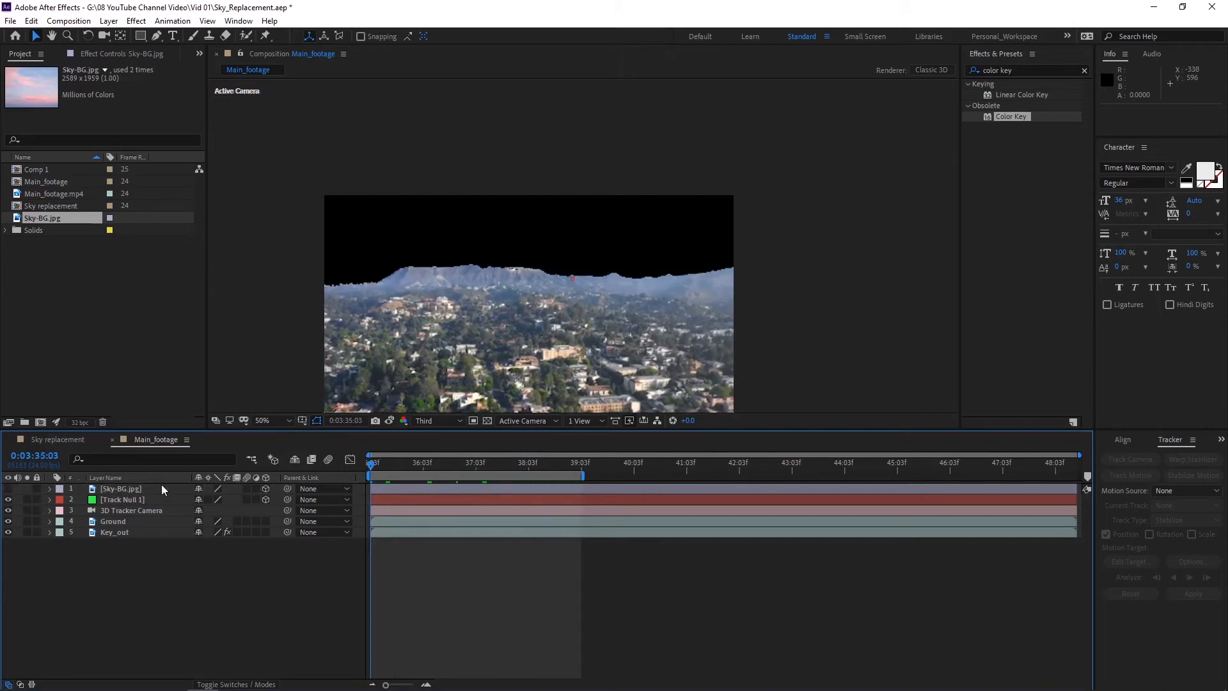
Compare the placement of Track Null 1 on the ridge with that of the Sky-BG.jpg layer.
click(136, 502)
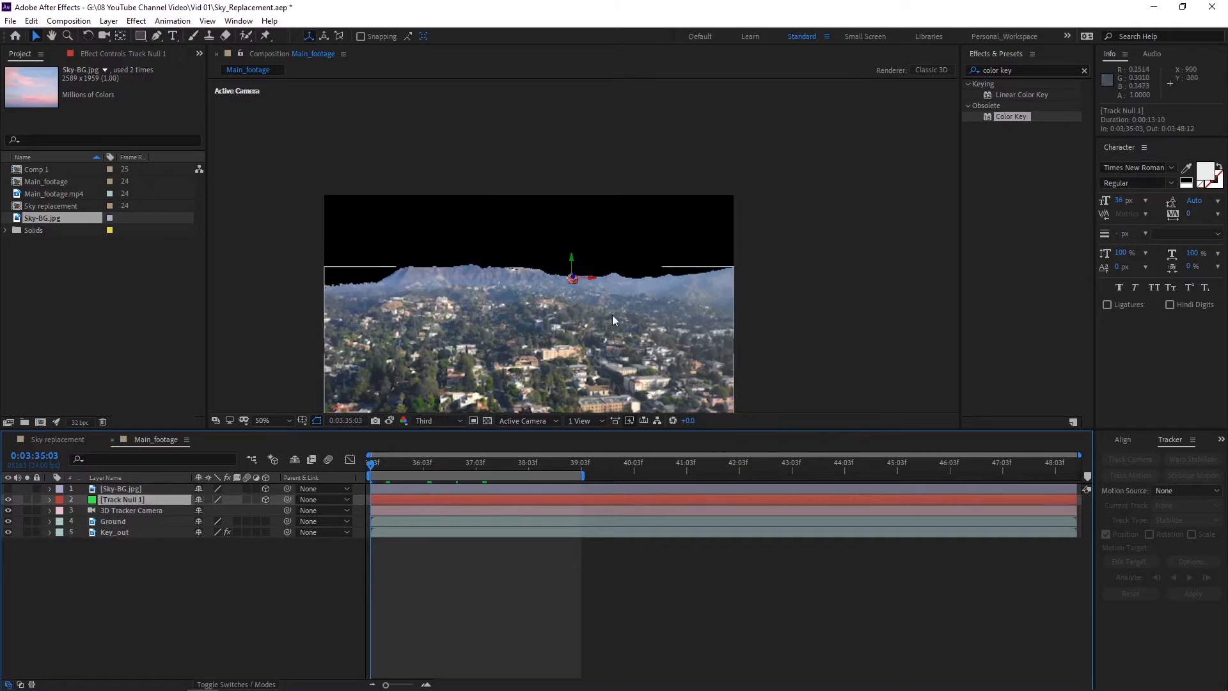
click(792, 213)
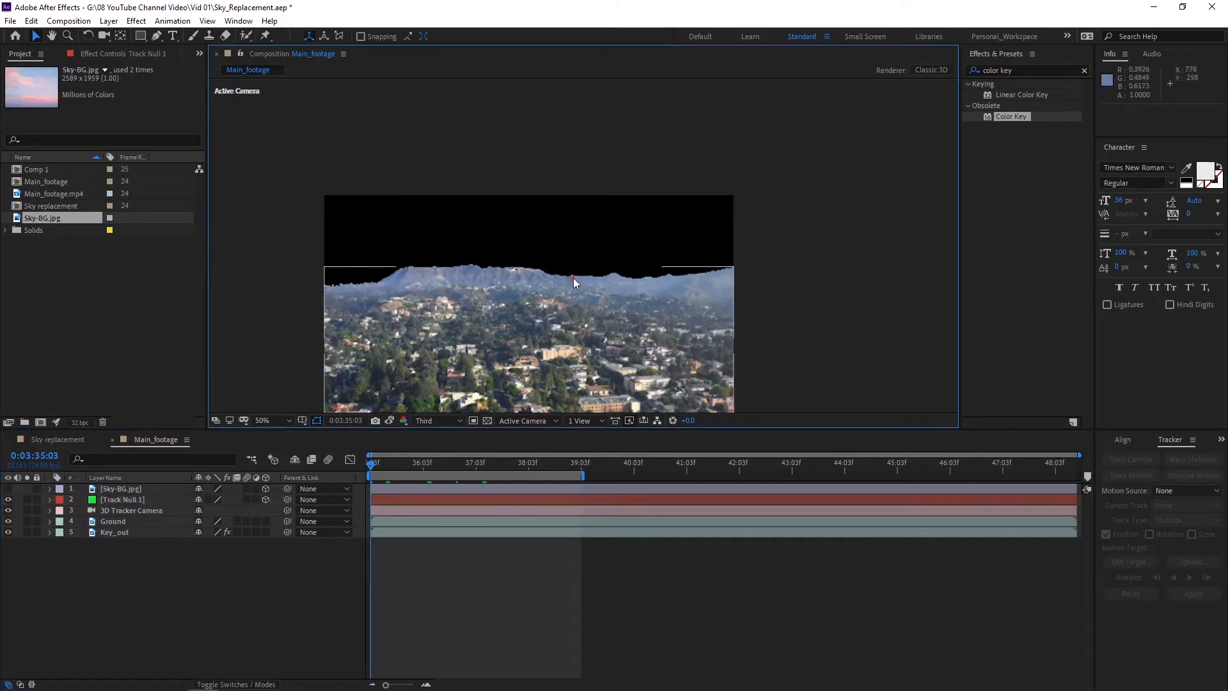
click(117, 501)
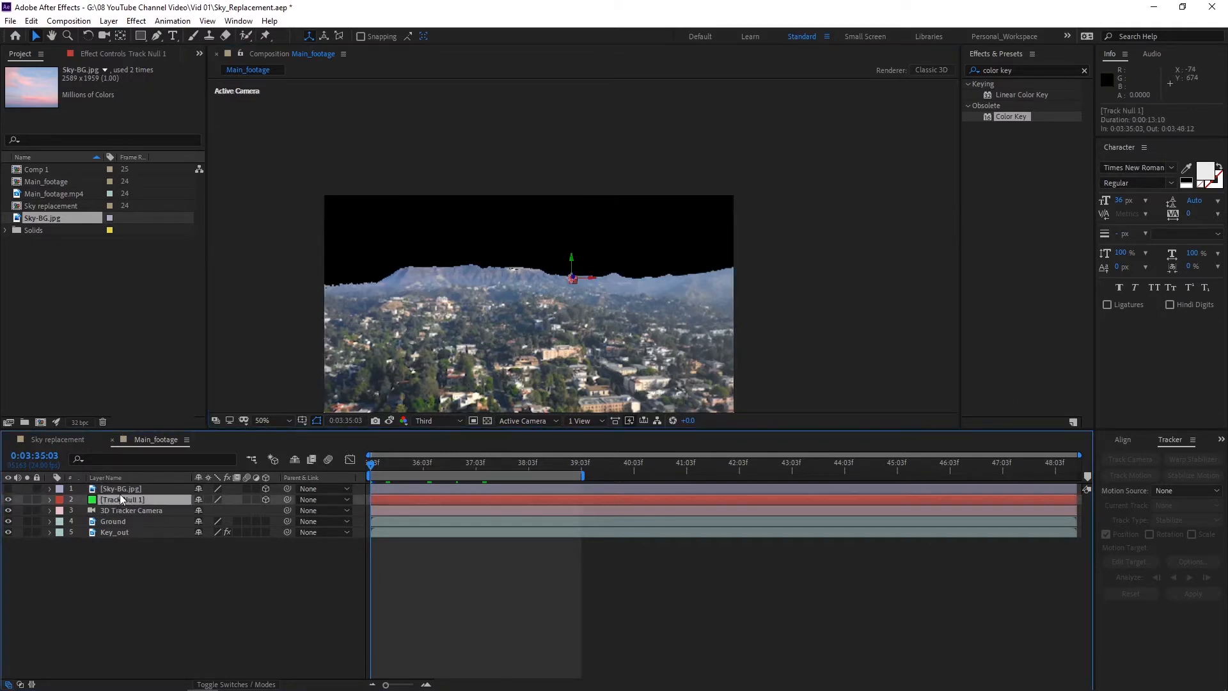
click(120, 493)
click(8, 489)
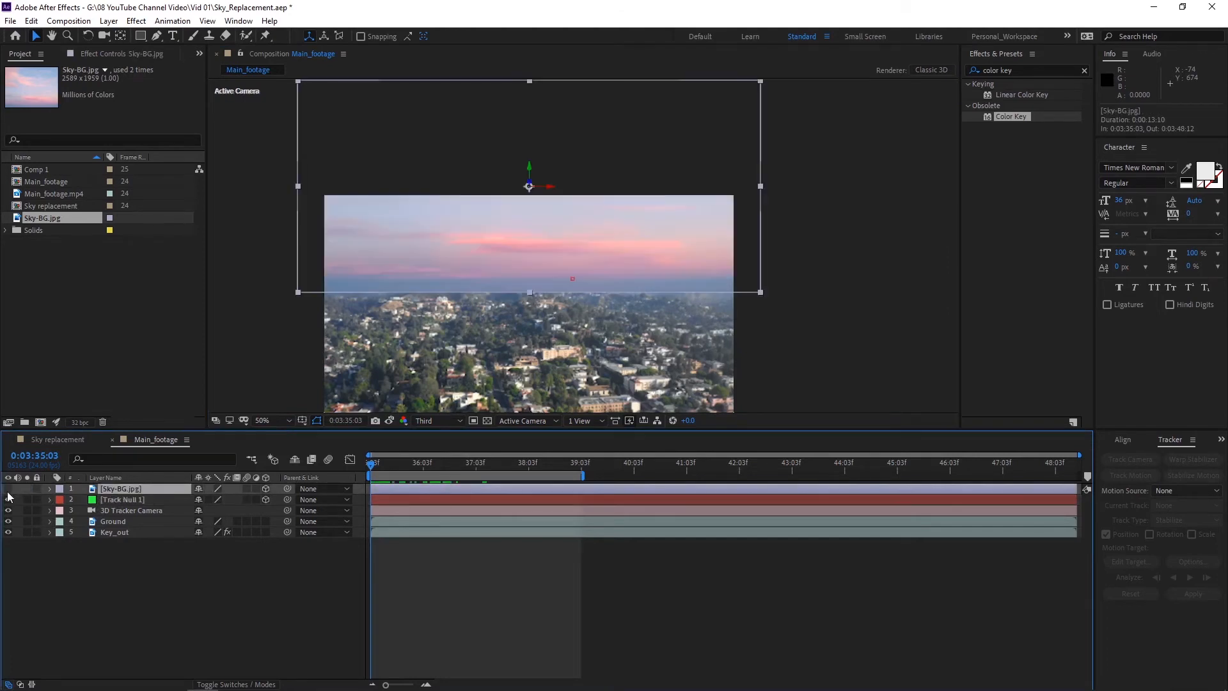
click(8, 489)
Reveal the Position properties of Track Null 1 and Sky-BG.jpg, and show the sky layer.
click(125, 501)
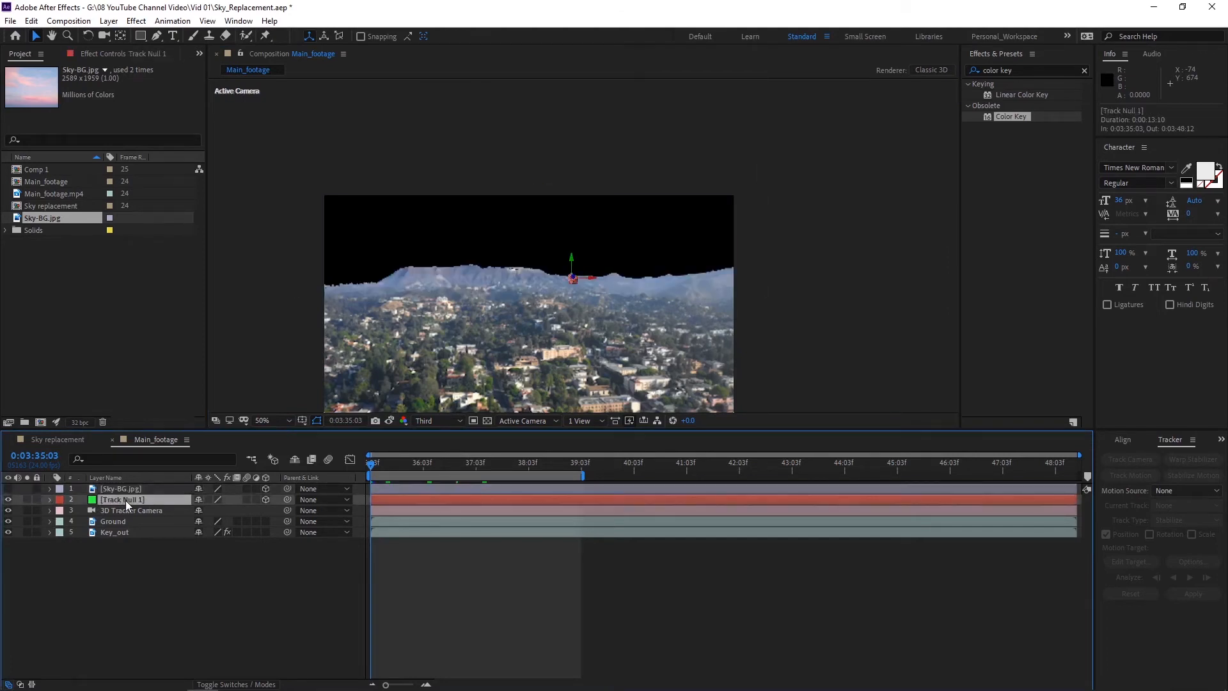
key(p)
key(Return)
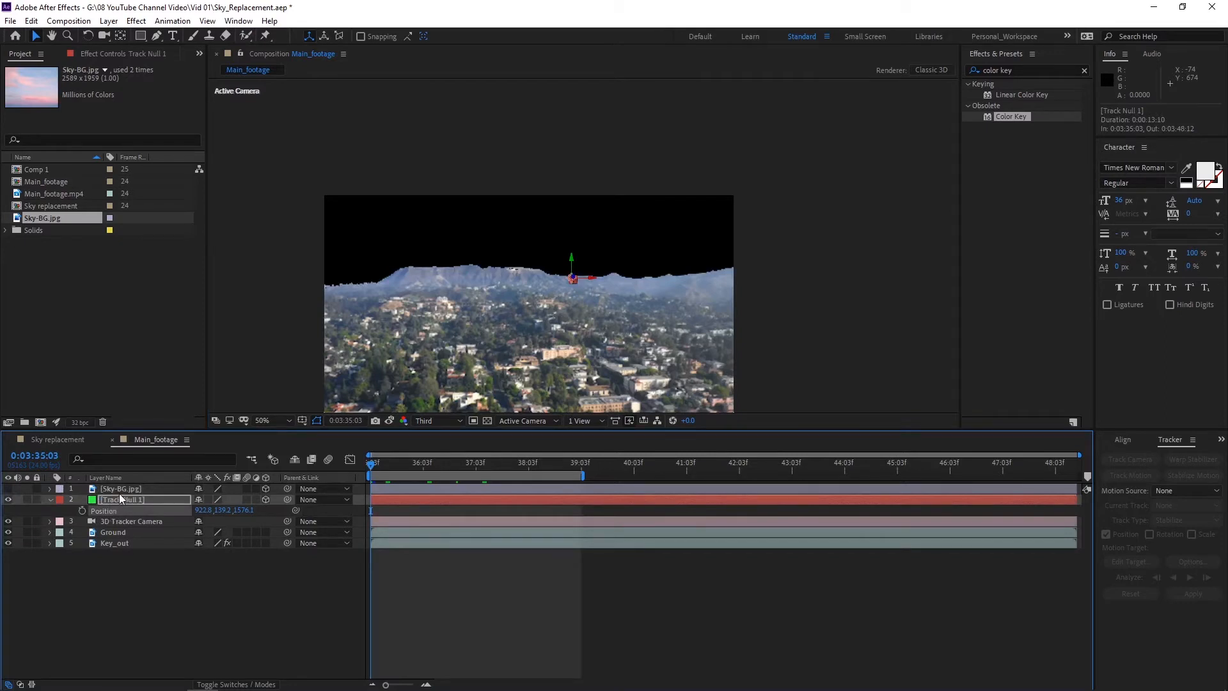
click(119, 493)
key(p)
click(9, 488)
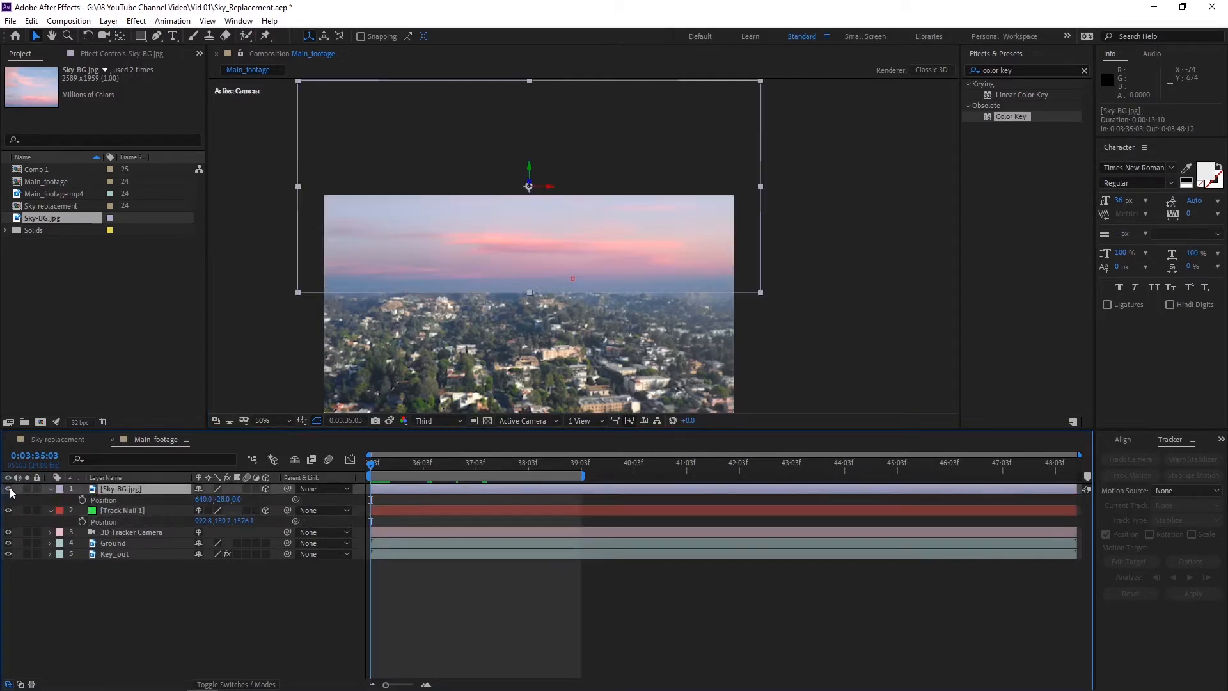
Copy Track Null 1's Position onto the Sky-BG.jpg layer, and move and enlarge the sky to span the frame's width.
key(Return)
key(ctrl+v)
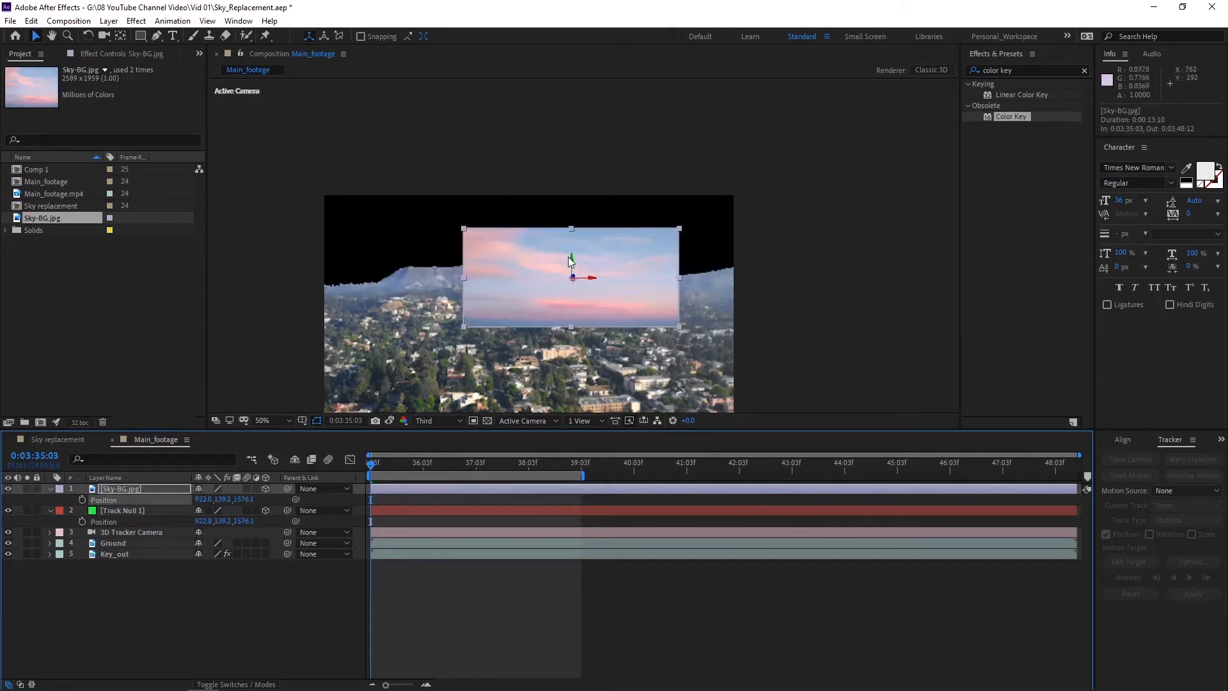
drag(573, 260, 572, 213)
drag(581, 231, 526, 241)
drag(637, 181, 754, 62)
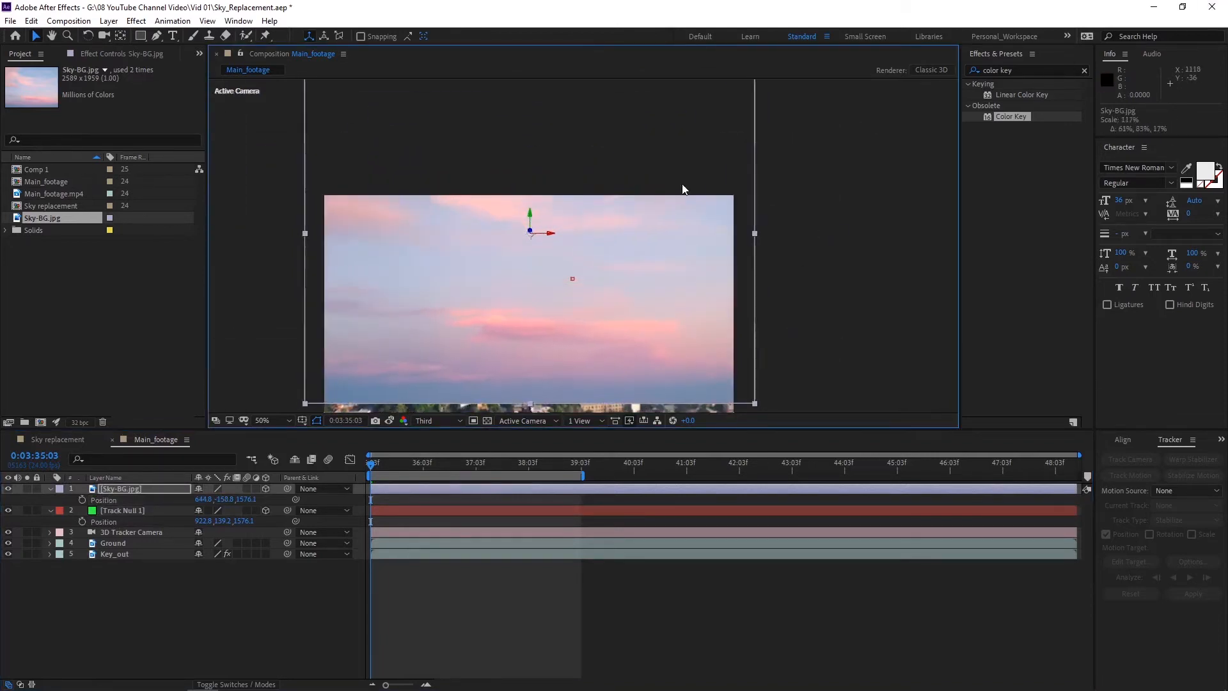
Set the Sky-BG.jpg layer's opacity to 50% and flatten and reposition it so its lower edge sits just below the mountain ridge.
scroll(683, 190, down, 2)
drag(556, 153, 557, 196)
drag(557, 218, 531, 184)
scroll(559, 199, up, 2)
key(t)
click(204, 500)
text(50)
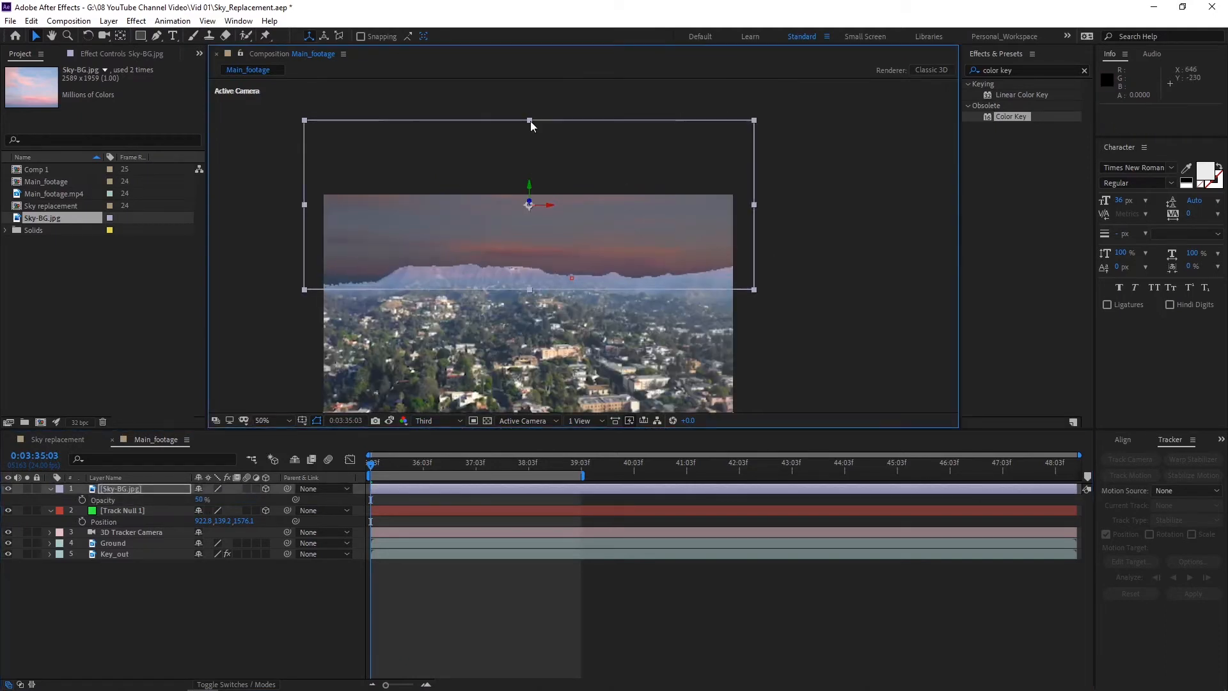
Set the Sky-BG.jpg layer's opacity to 100%.
click(199, 499)
text(100)
key(Return)
click(823, 332)
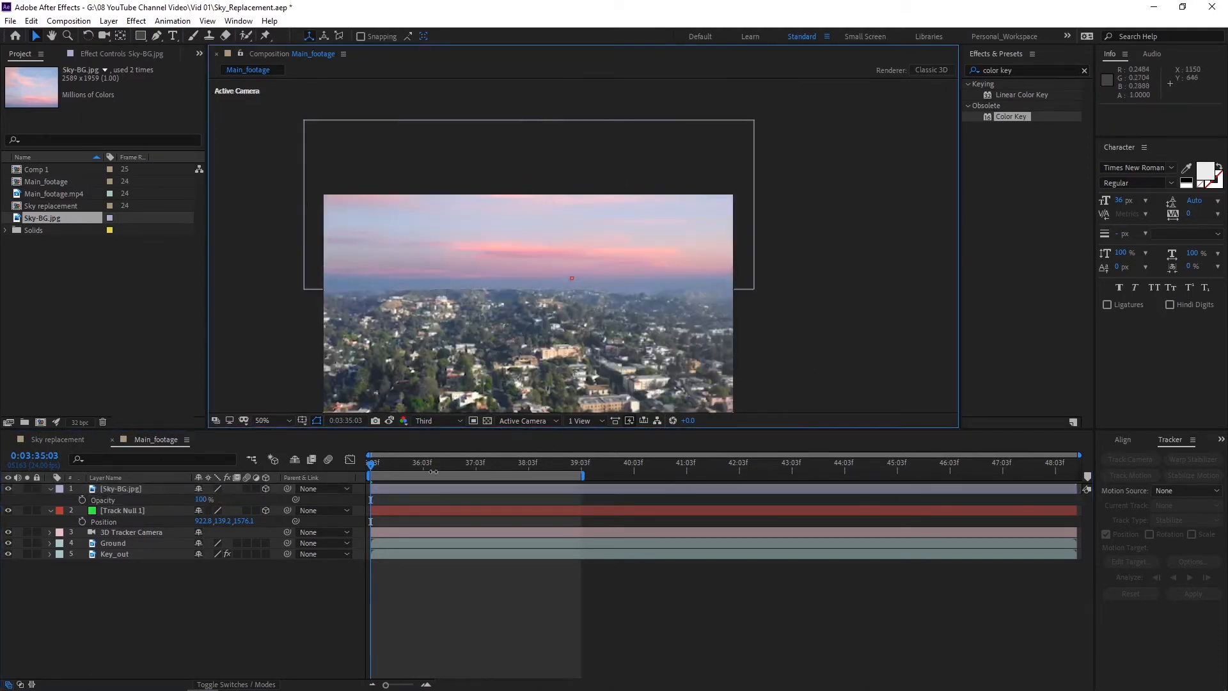
At 0:03:39:03, shift and widen the Sky-BG.jpg layer to cover the gap along the footage's right edge, and return to the clip's start.
click(405, 463)
key(space)
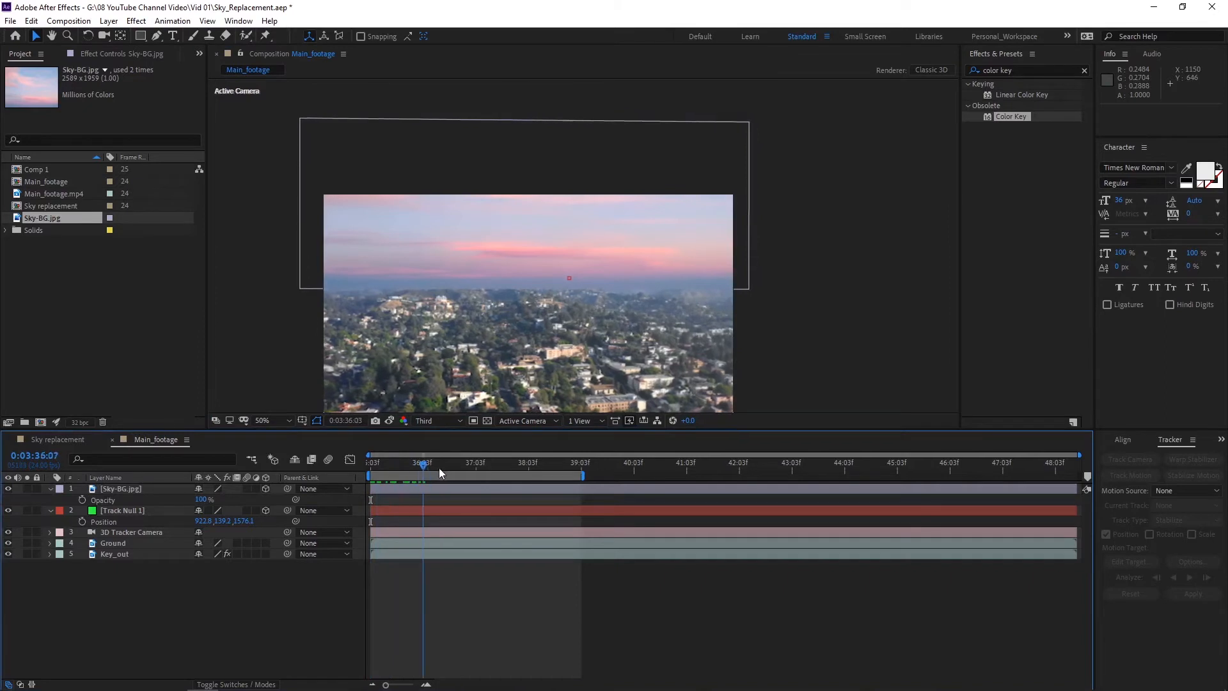
drag(479, 469, 582, 475)
click(532, 129)
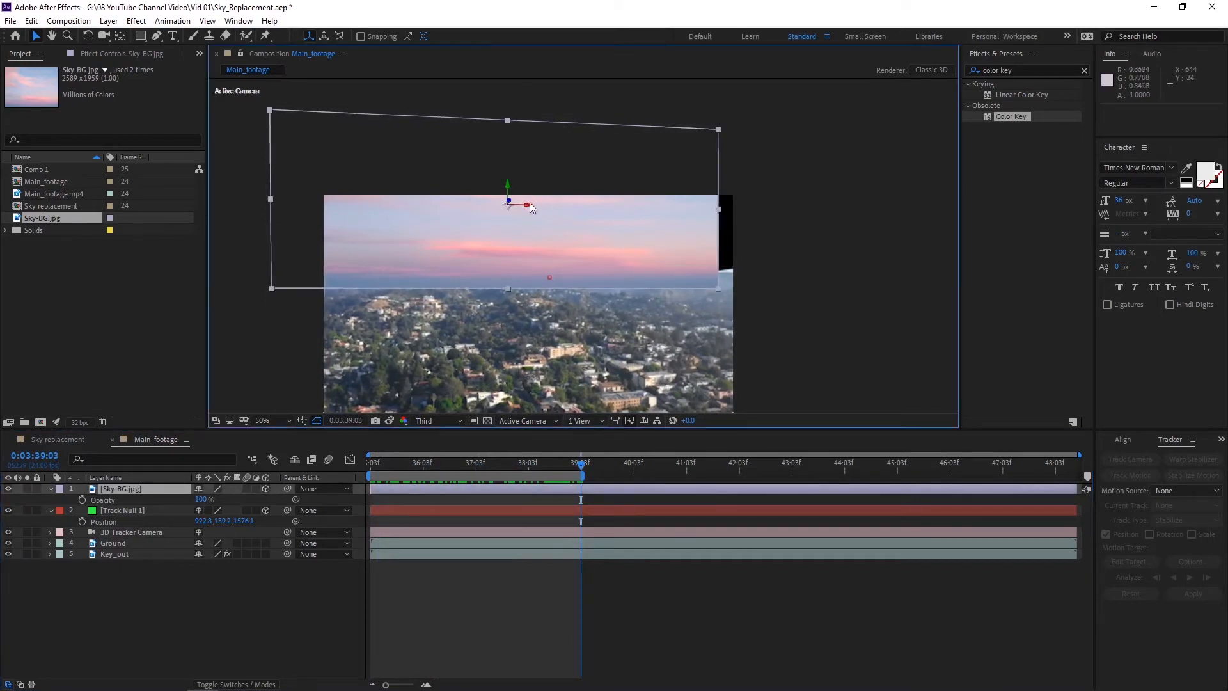
drag(530, 207, 545, 208)
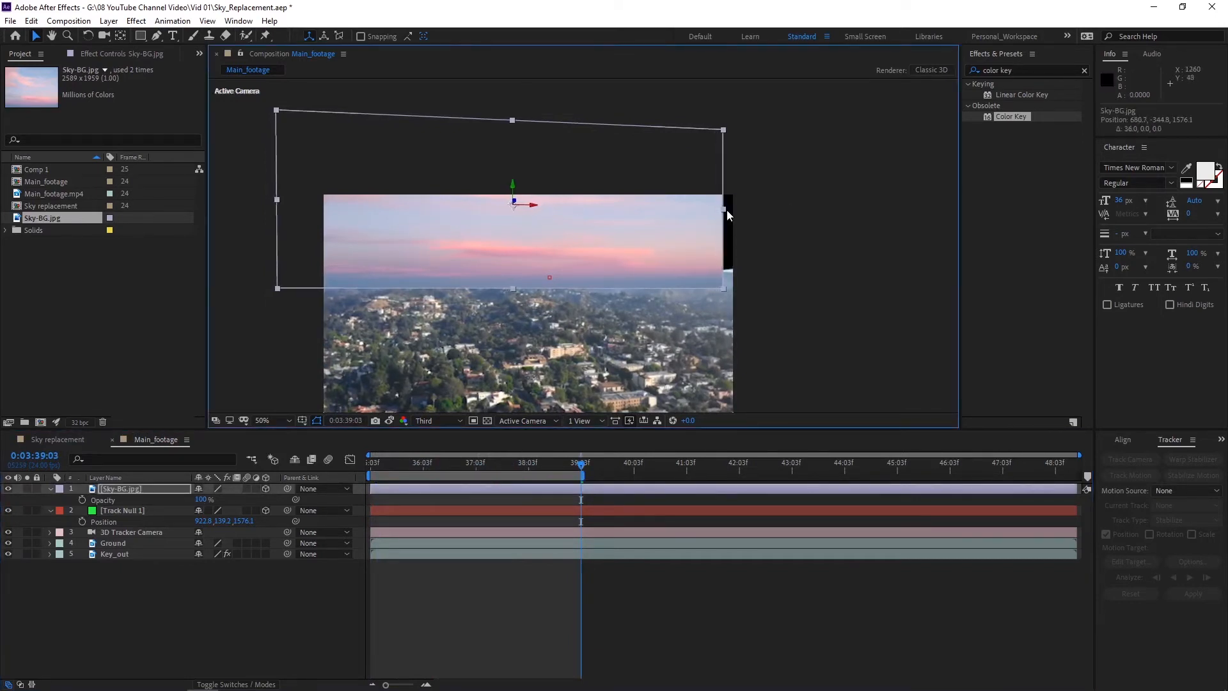
mouse_move(740, 210)
mouse_down()
mouse_move(720, 209)
mouse_move(733, 209)
mouse_up()
drag(535, 208, 557, 231)
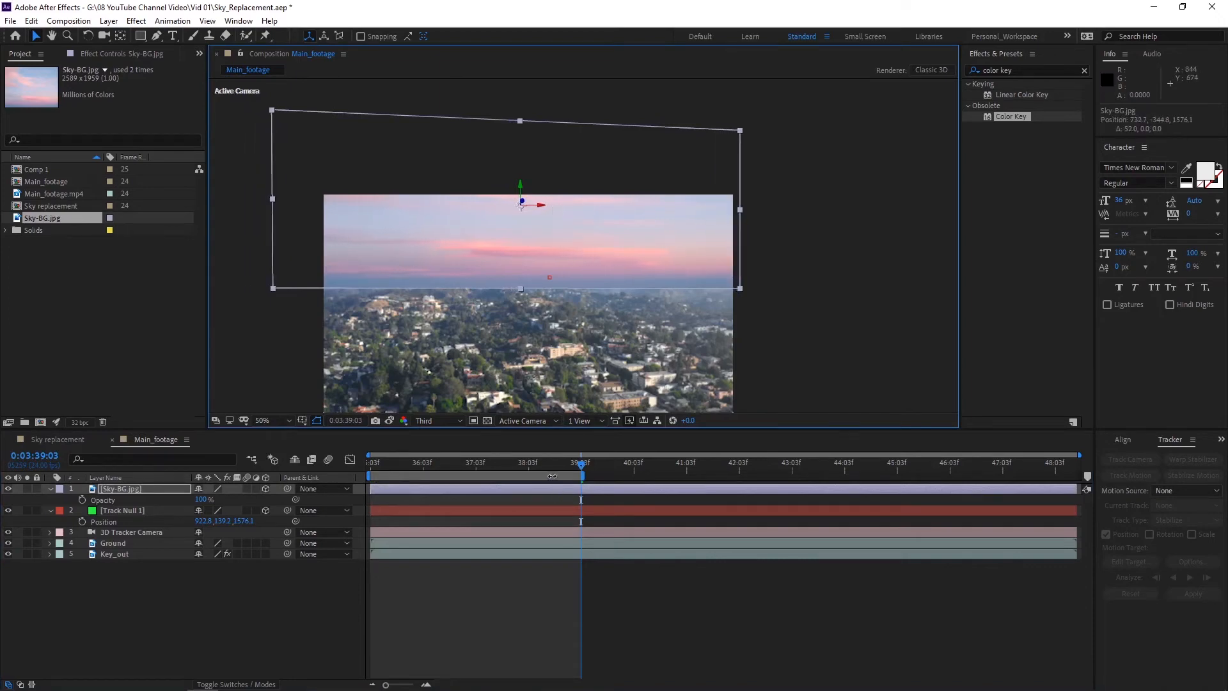
drag(555, 466, 269, 481)
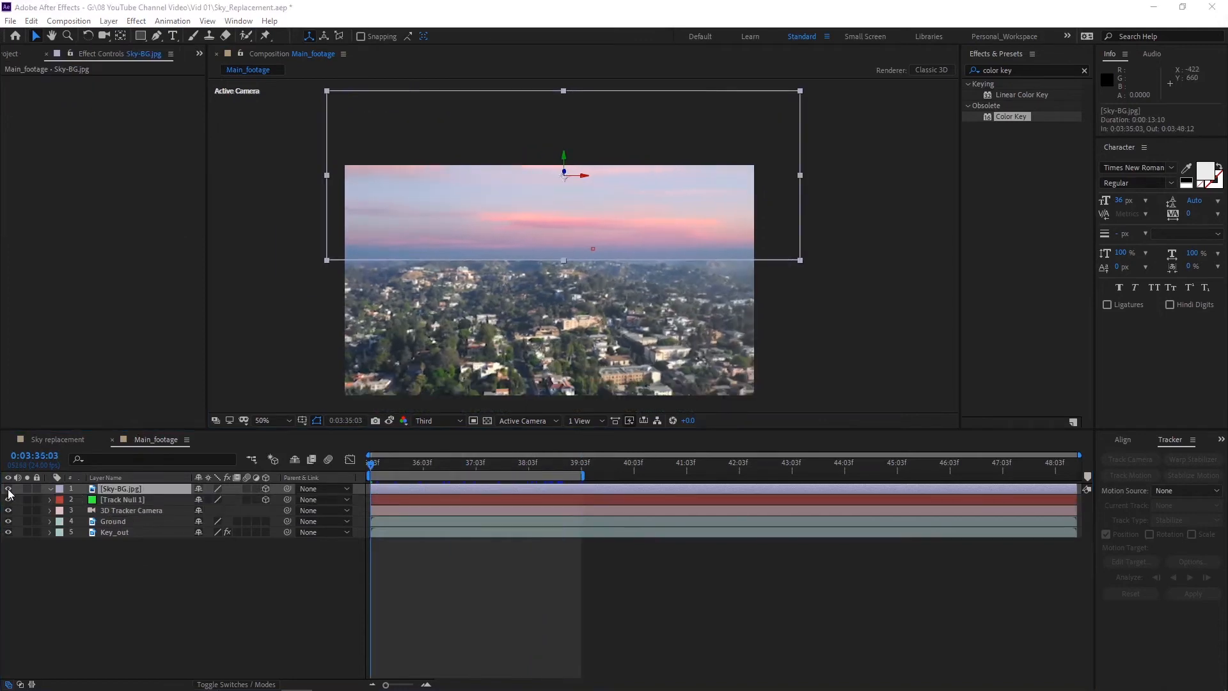
Hide the Sky-BG.jpg layer and draw a closed Pen mask on it along the mountain ridge and around the sky area.
click(8, 488)
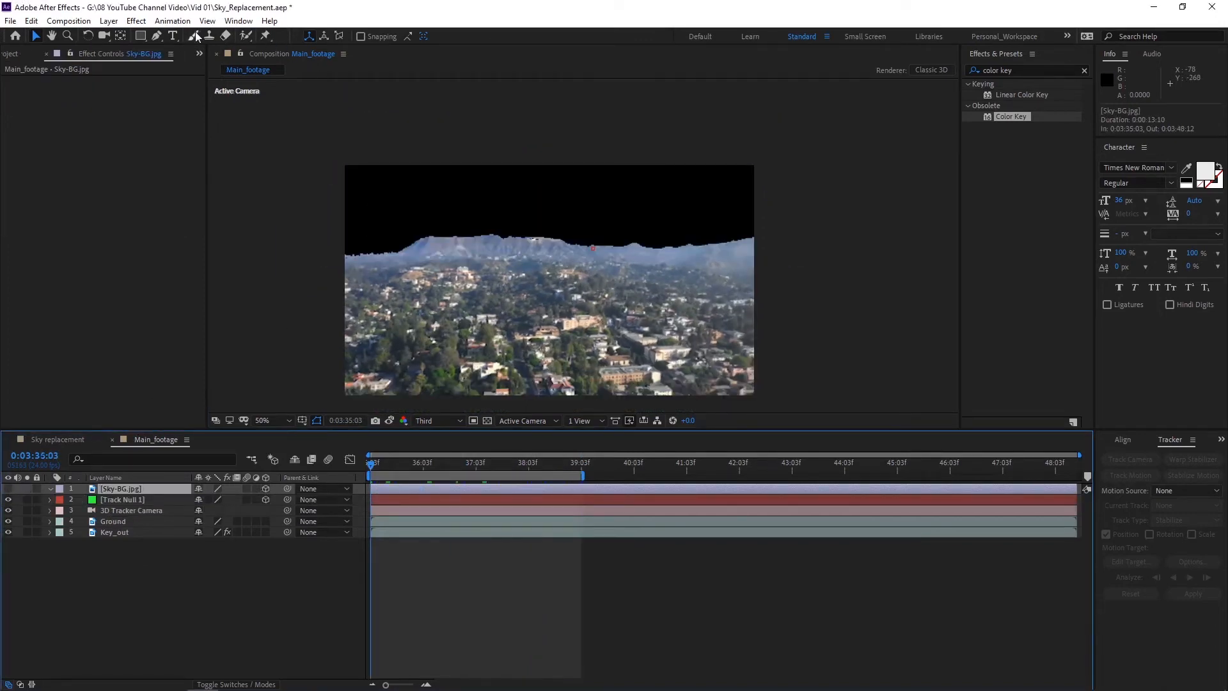
click(159, 35)
scroll(385, 269, up, 1)
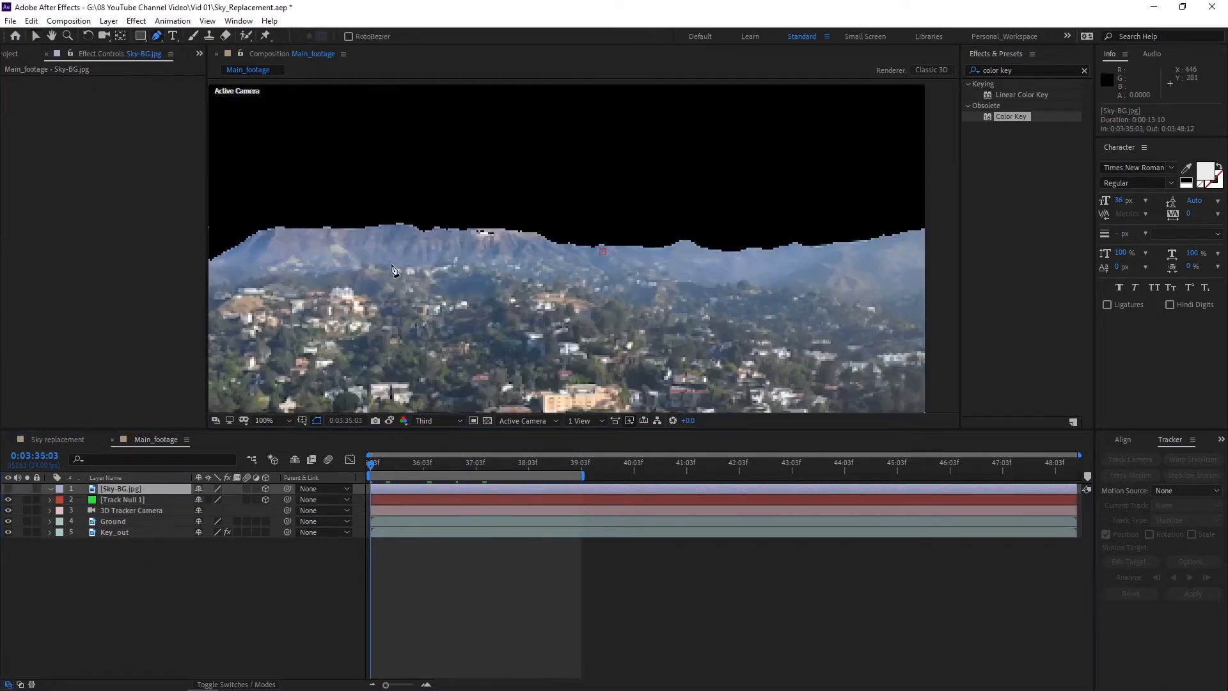
drag(383, 267, 733, 252)
click(447, 257)
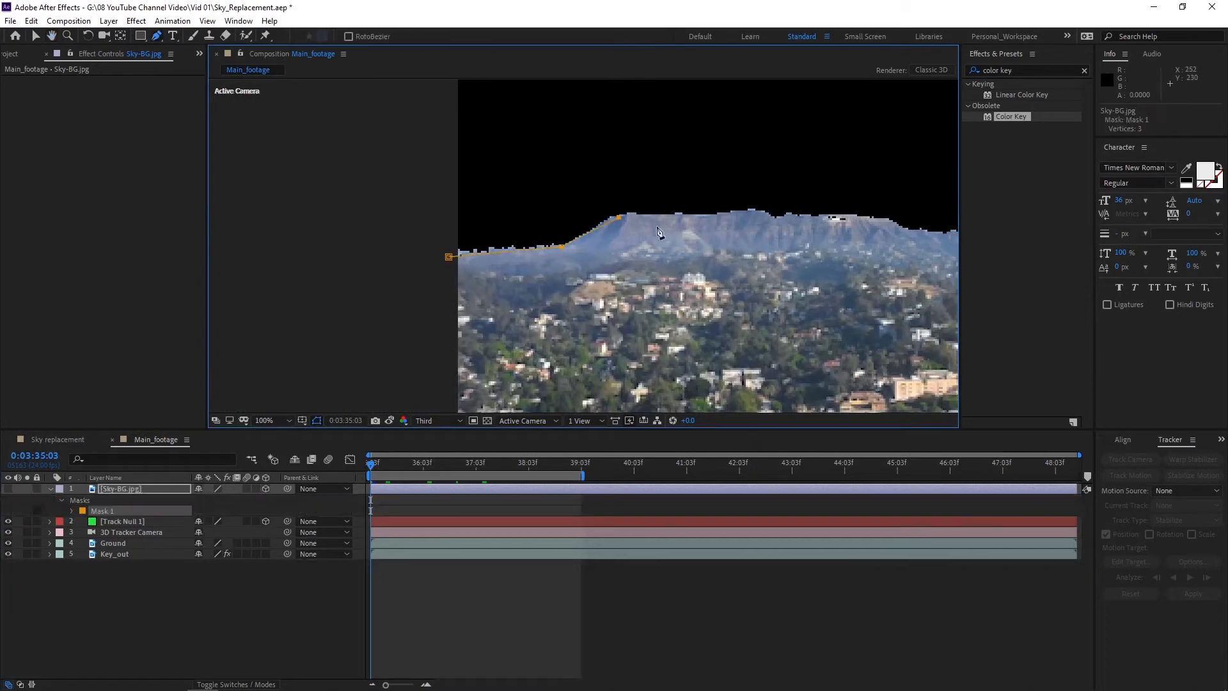
drag(447, 257, 250, 256)
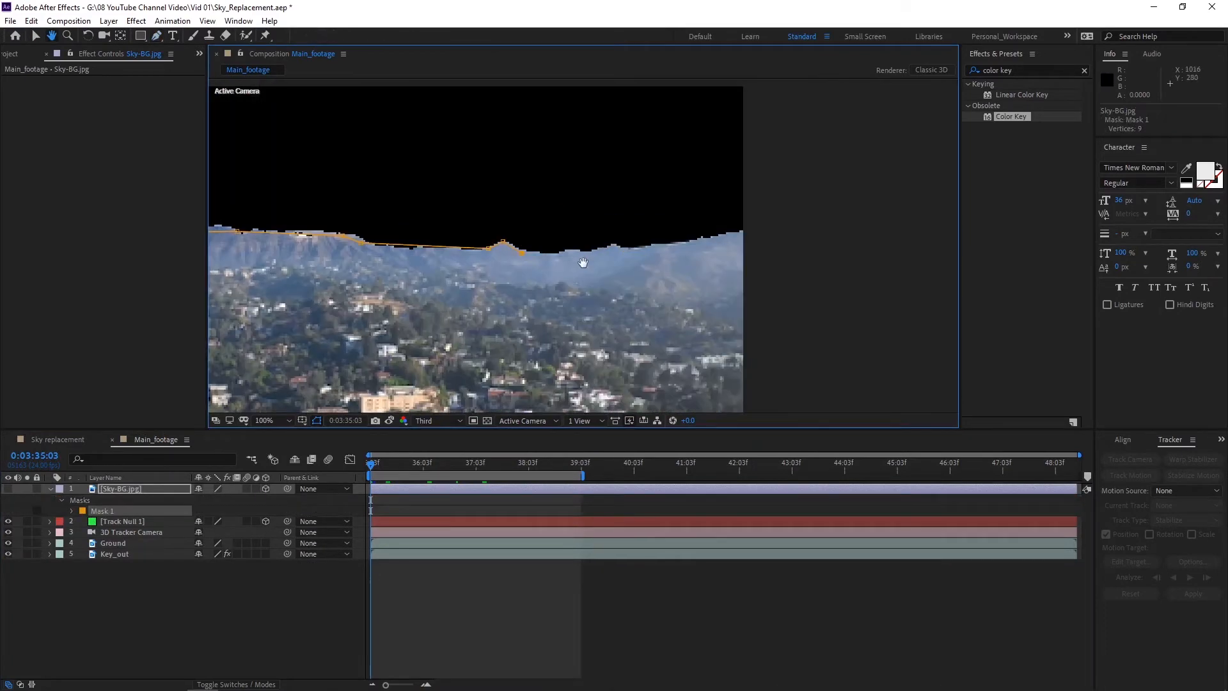
click(773, 217)
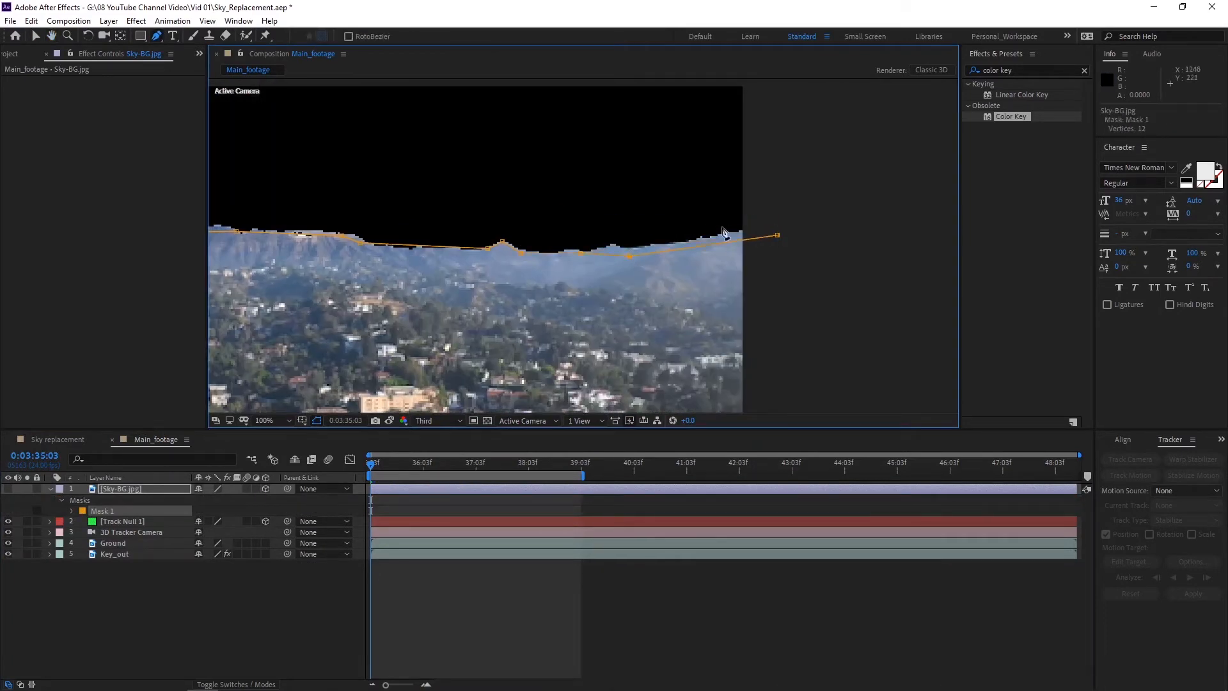
scroll(773, 220, down, 1)
click(681, 166)
click(248, 164)
click(254, 282)
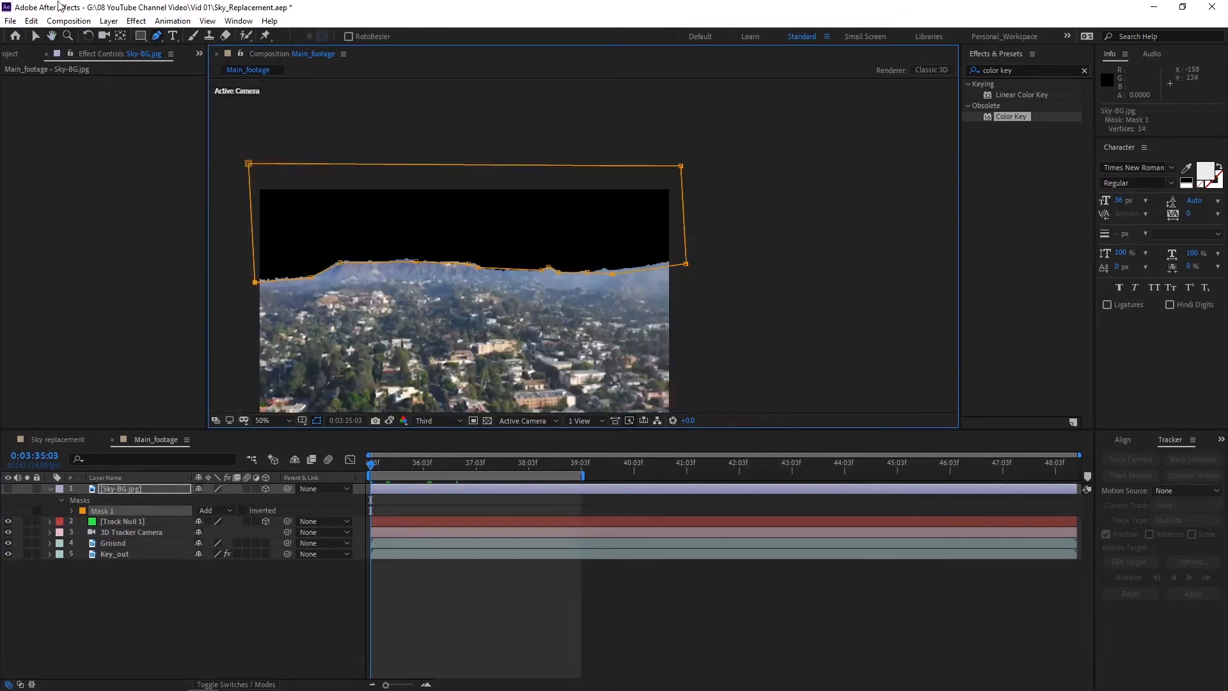
click(35, 36)
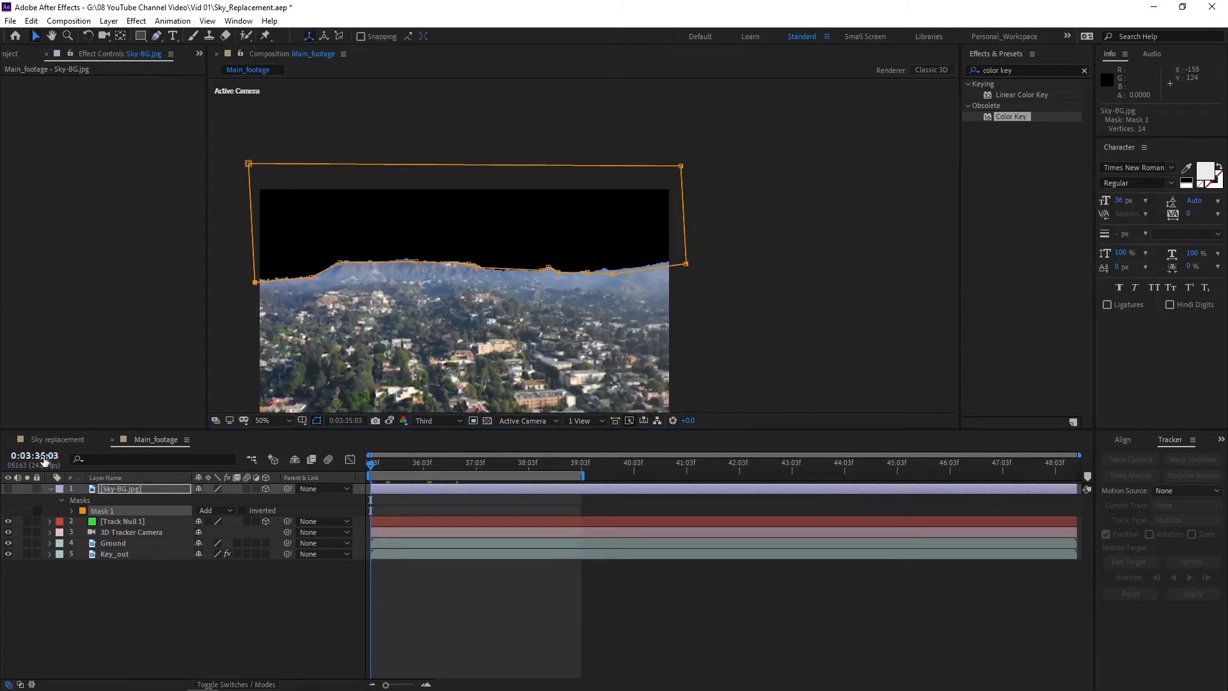
Show the Sky-BG.jpg layer and adjust its mask points so the sky meets the mountain ridge.
click(7, 489)
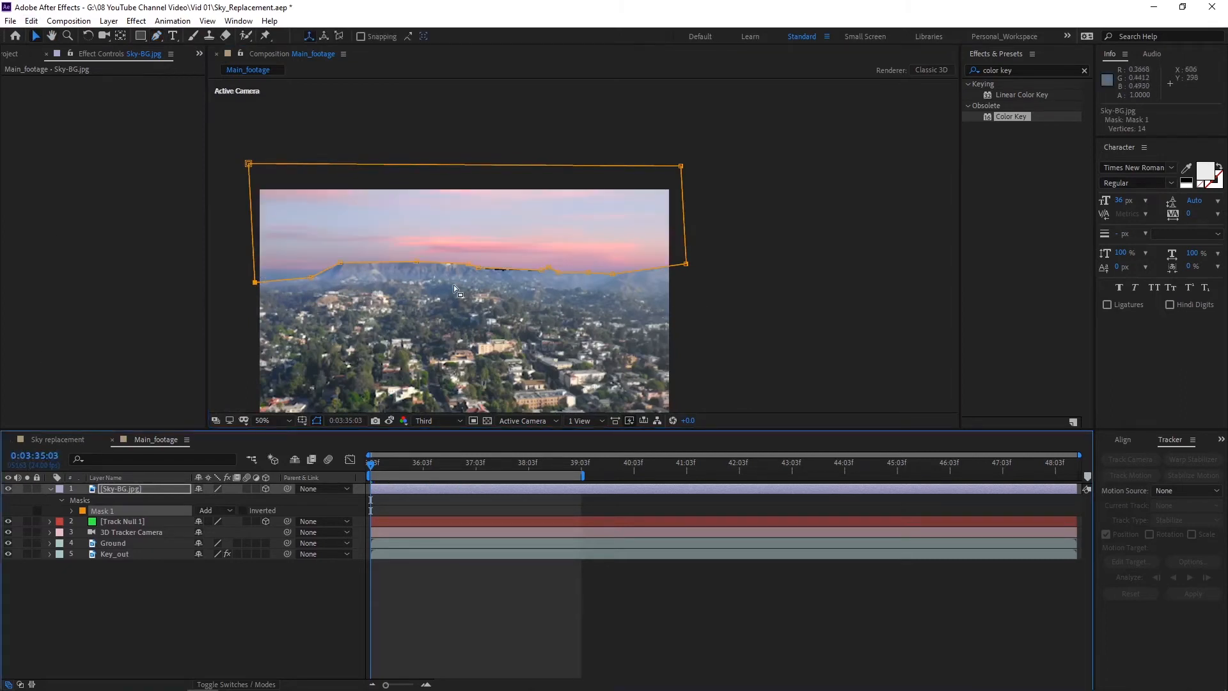
key(period)
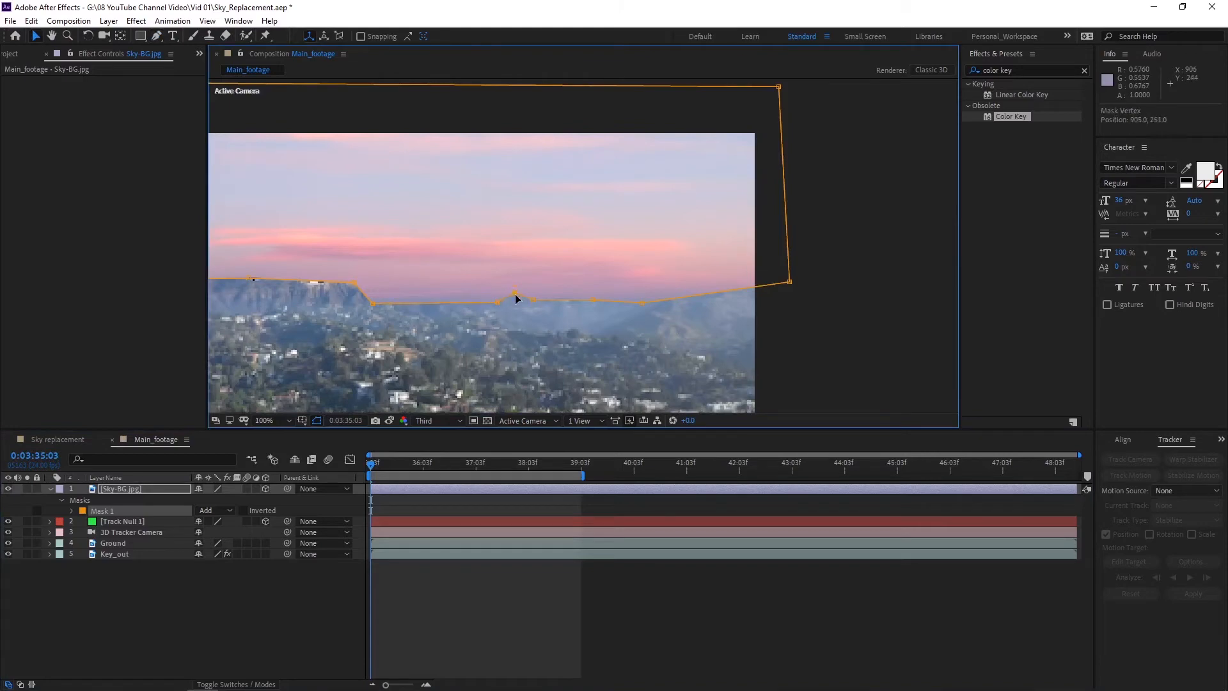
drag(388, 292, 512, 281)
drag(323, 293, 499, 283)
key(v)
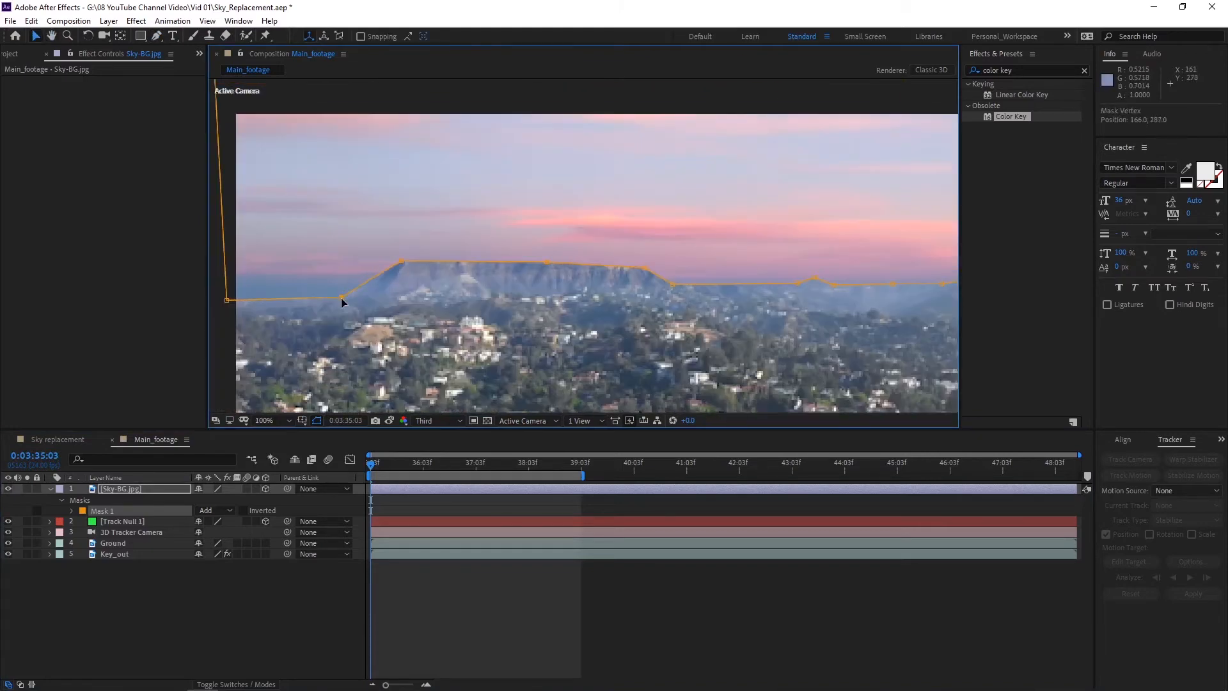
Set the Mask Feather of the Sky-BG.jpg layer's mask to 100 pixels.
click(118, 489)
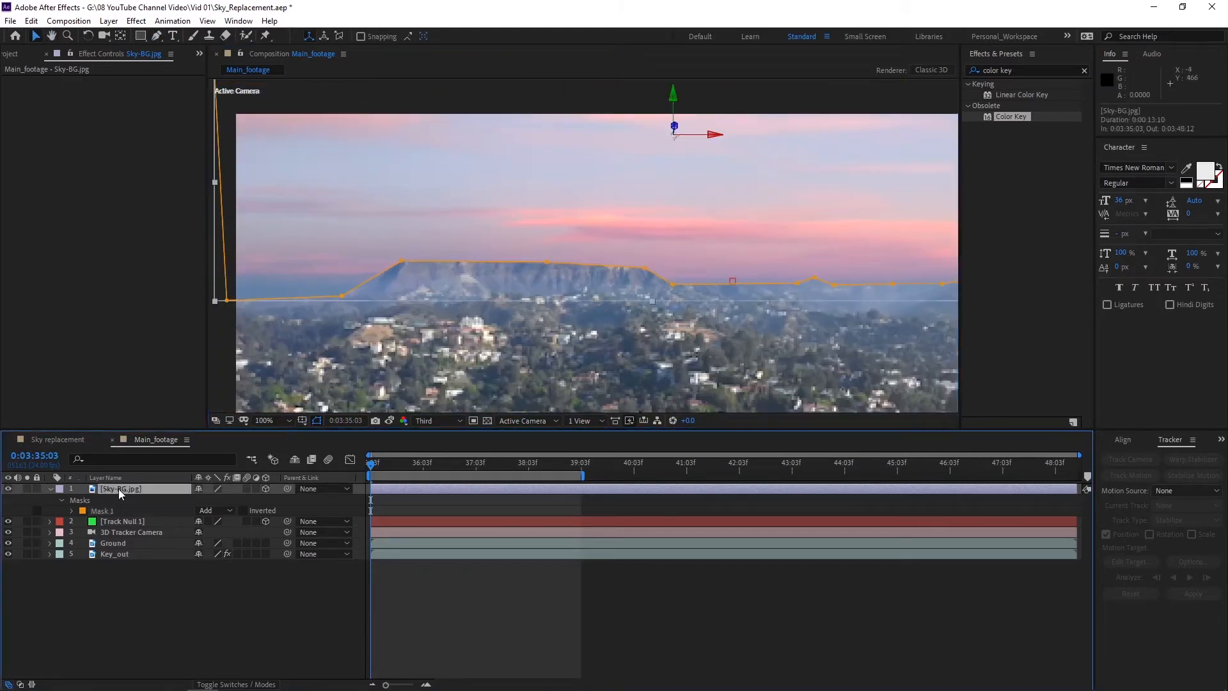
key(f)
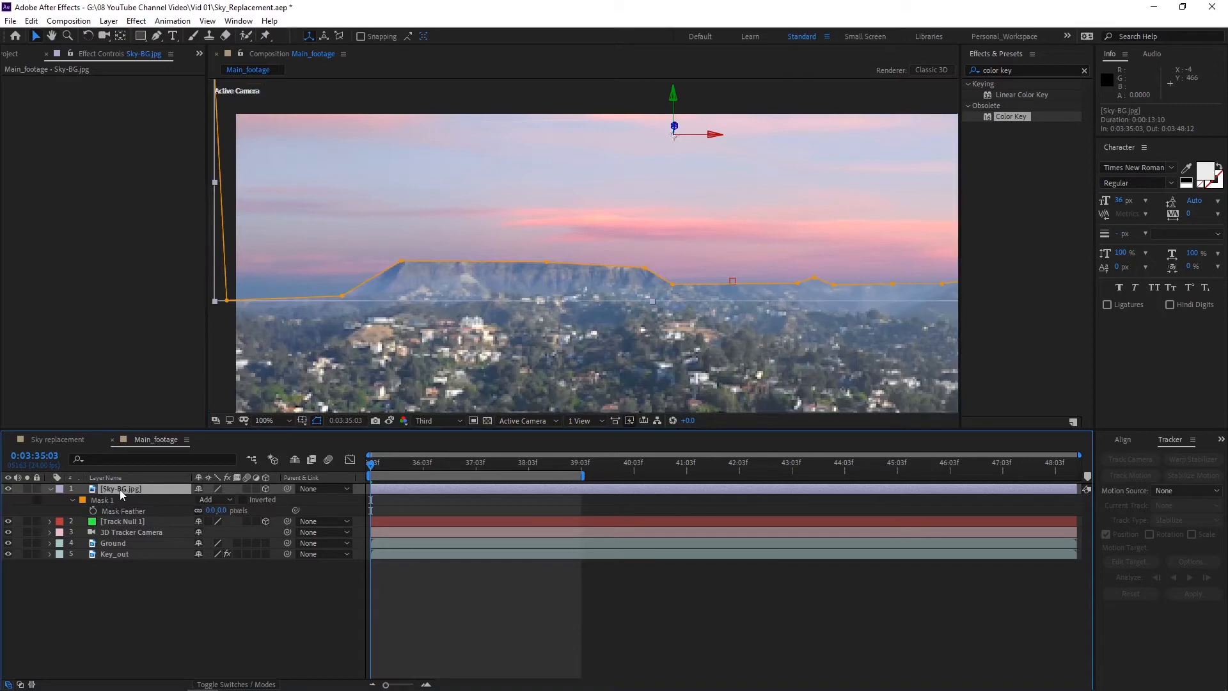
click(222, 510)
text(10)
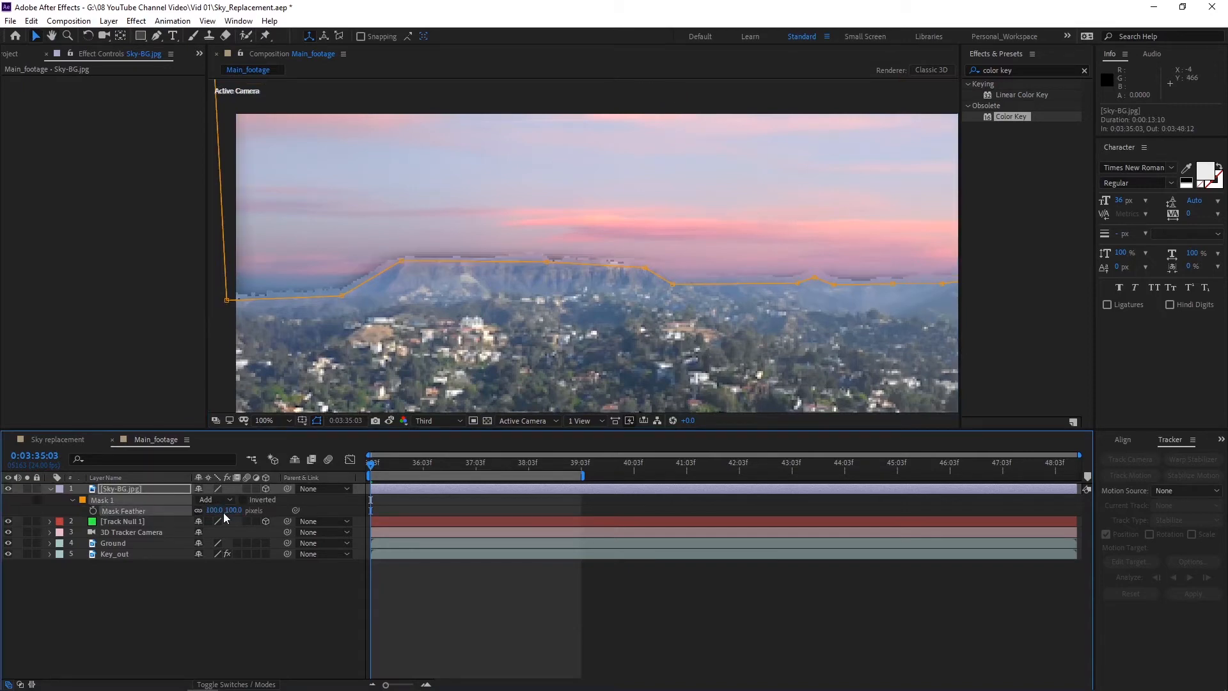
click(179, 594)
Move the Sky-BG.jpg layer between the Ground and Key_out layers.
click(136, 490)
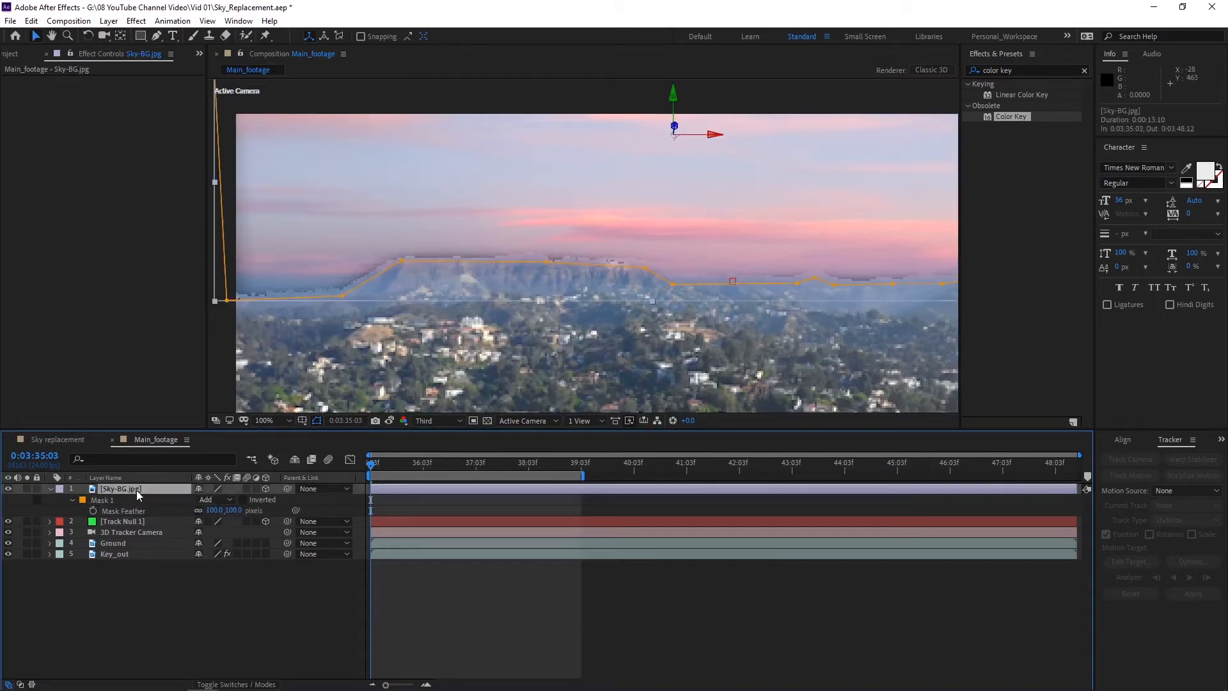
drag(132, 492, 132, 552)
scroll(589, 324, down, 2)
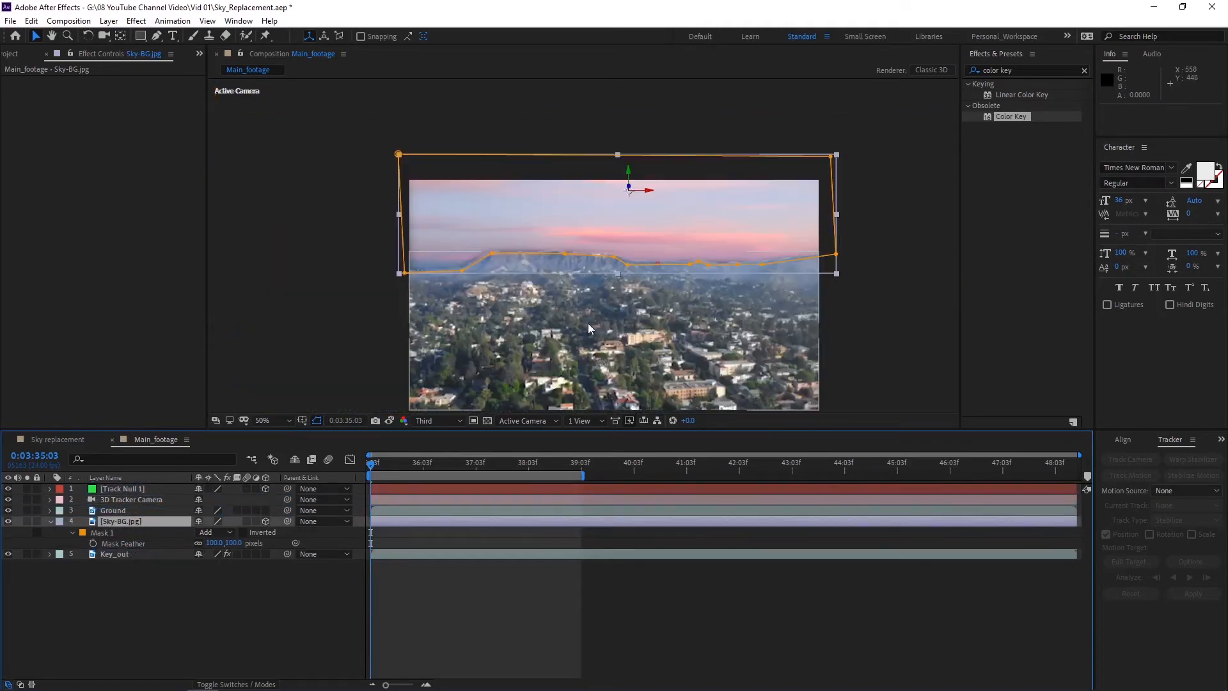
Lower the sky mask's points below the mountain ridge to close the dark gaps along the horizon.
click(314, 312)
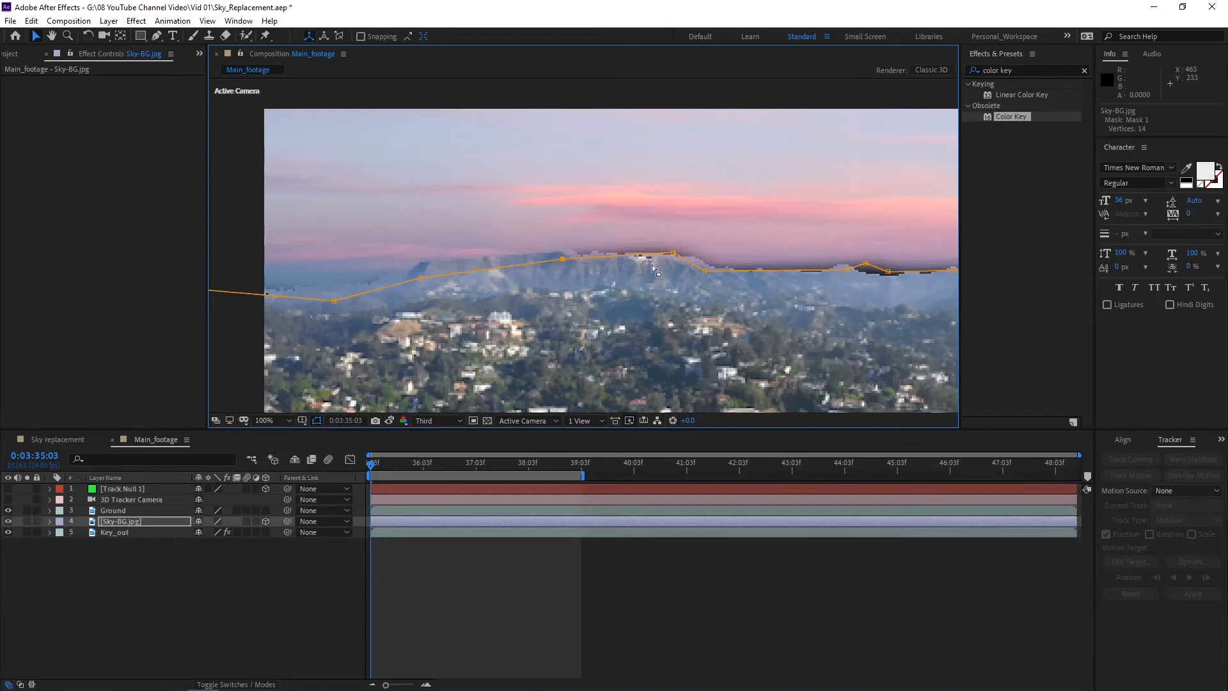
drag(651, 264, 799, 277)
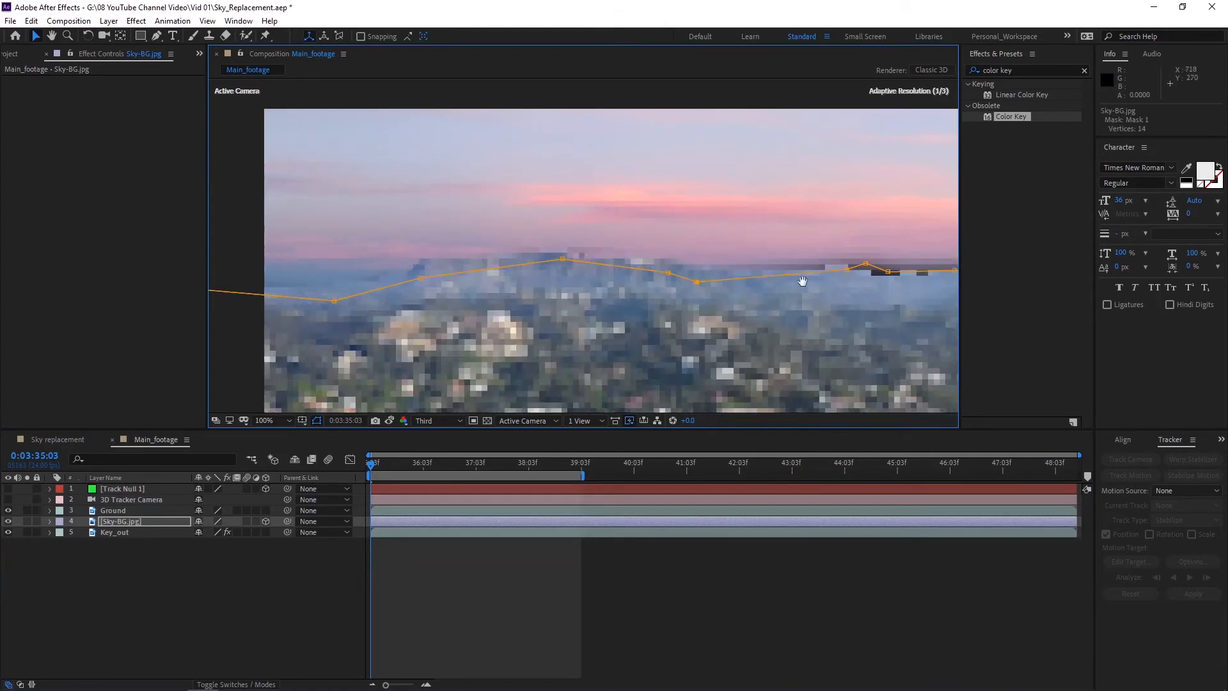
drag(666, 290, 685, 283)
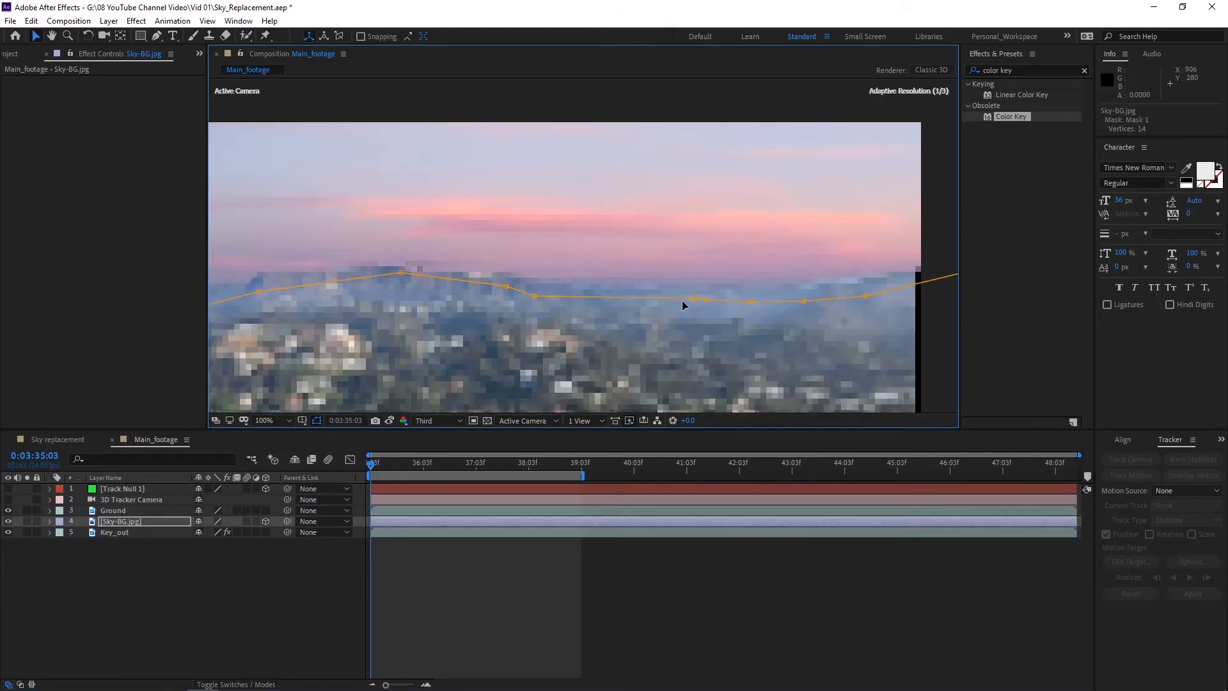
scroll(861, 312, down, 2)
click(861, 312)
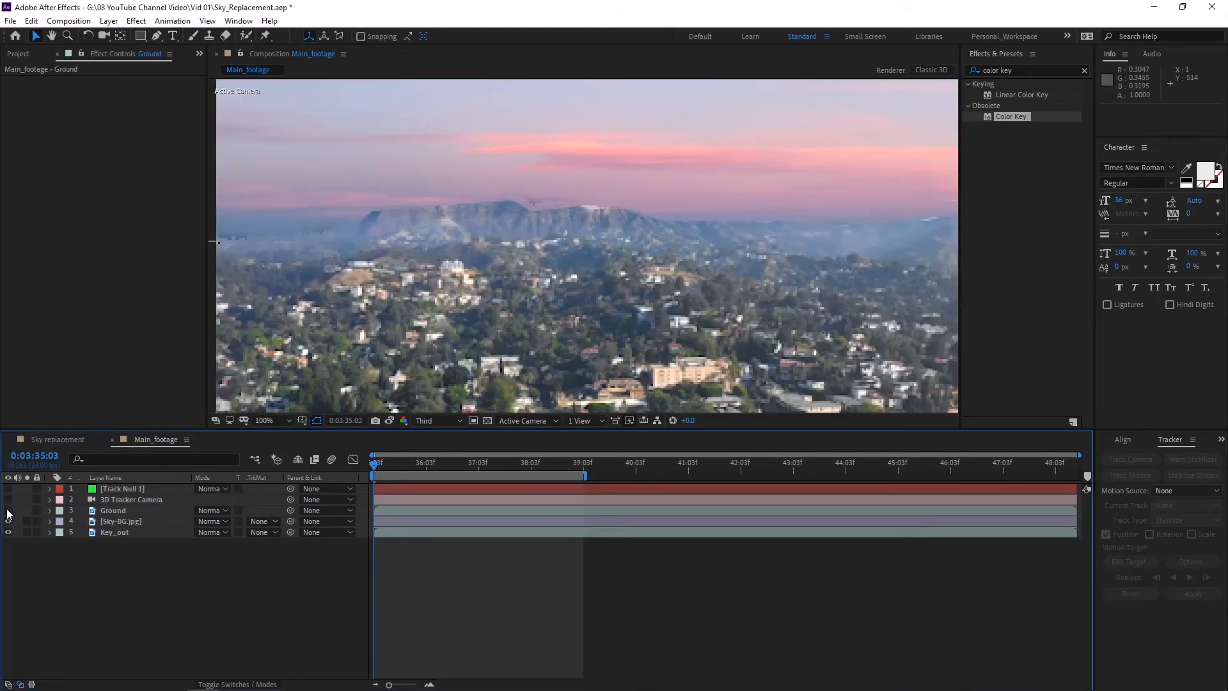
Hide the Ground layer and set the Sky-BG.jpg layer's blending mode to Overlay.
click(7, 510)
click(121, 521)
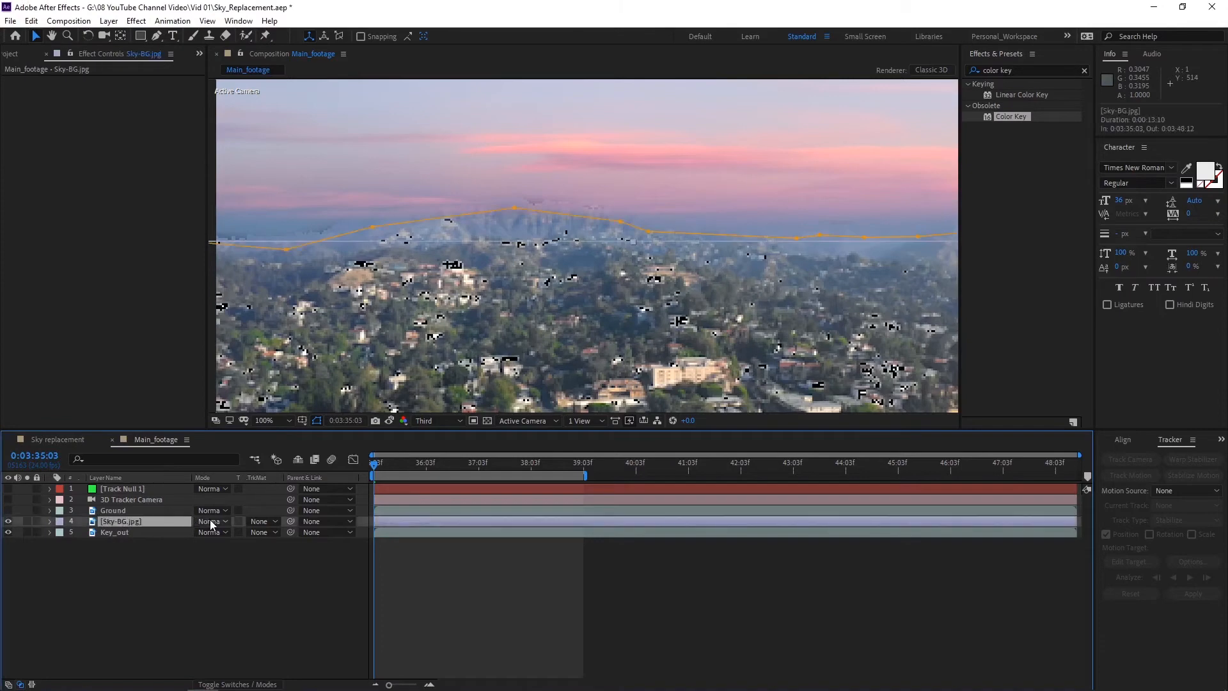
click(210, 520)
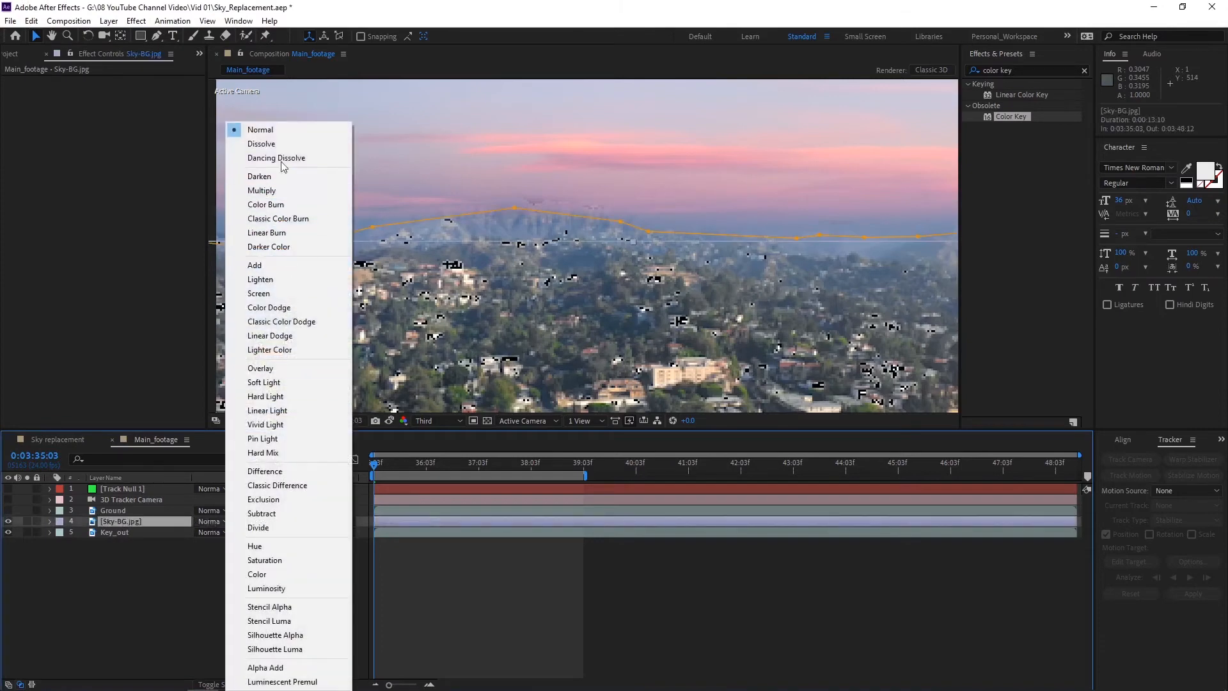
click(271, 369)
scroll(498, 297, down, 4)
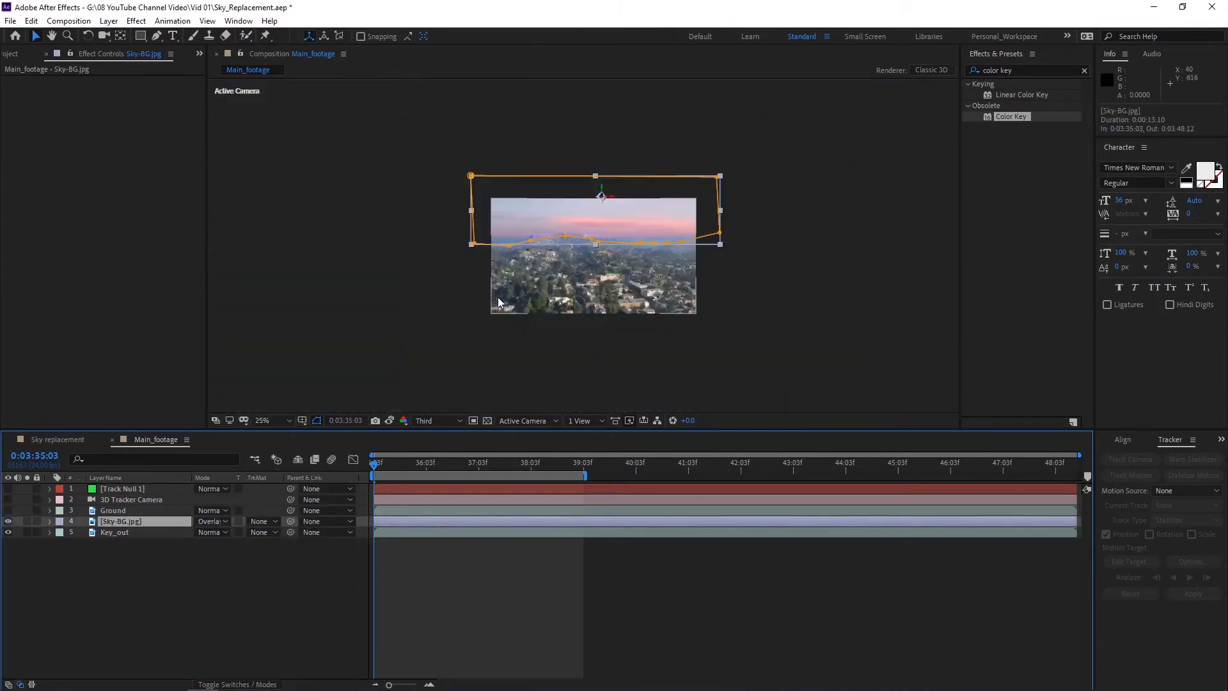
click(762, 282)
Show the Ground layer again and inspect the blended sky edge along the mountain ridge.
scroll(624, 254, up, 2)
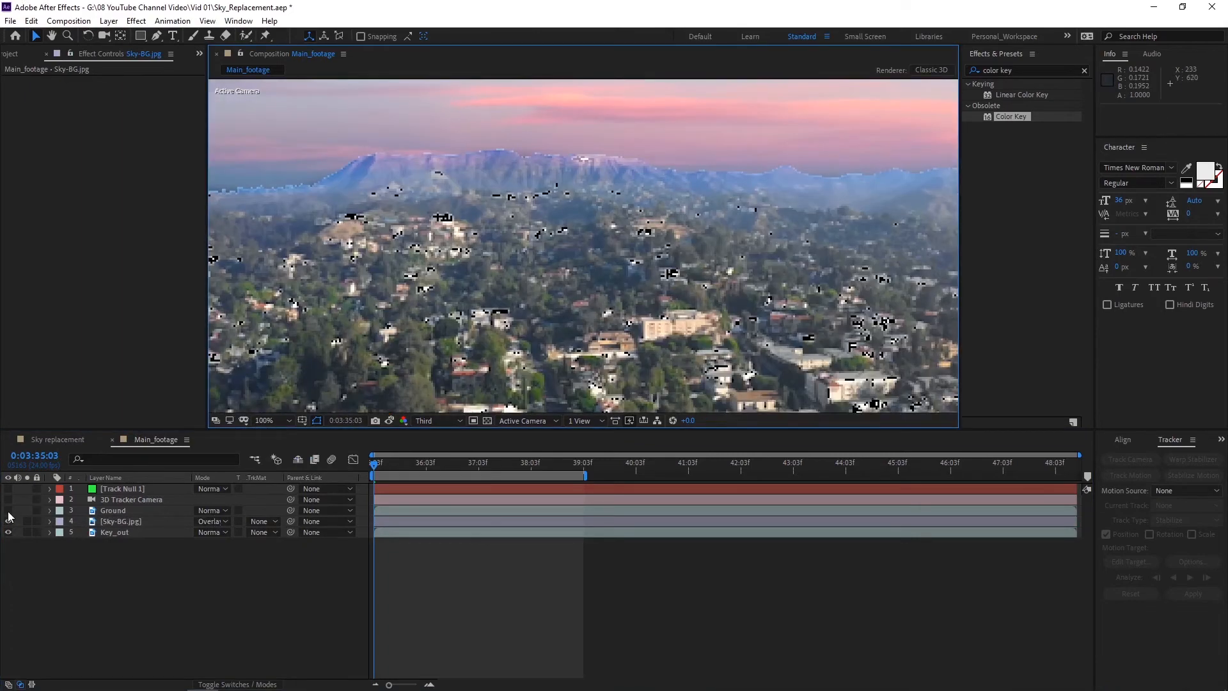
click(8, 512)
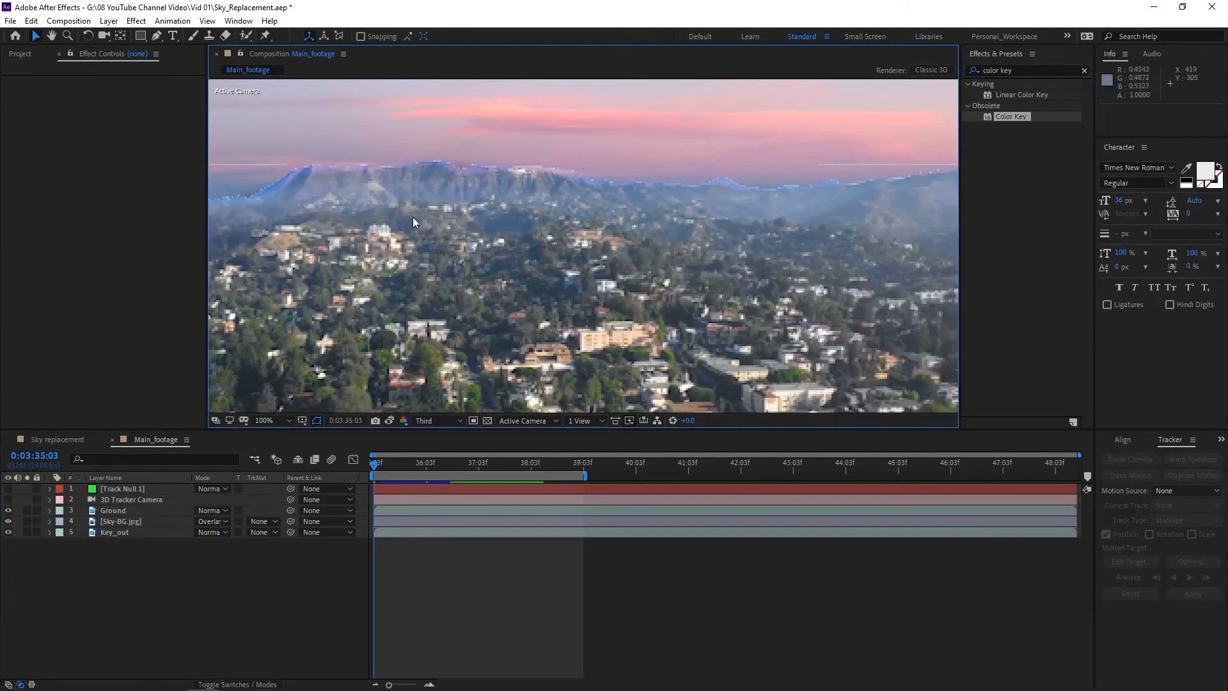
key(space)
drag(415, 217, 569, 244)
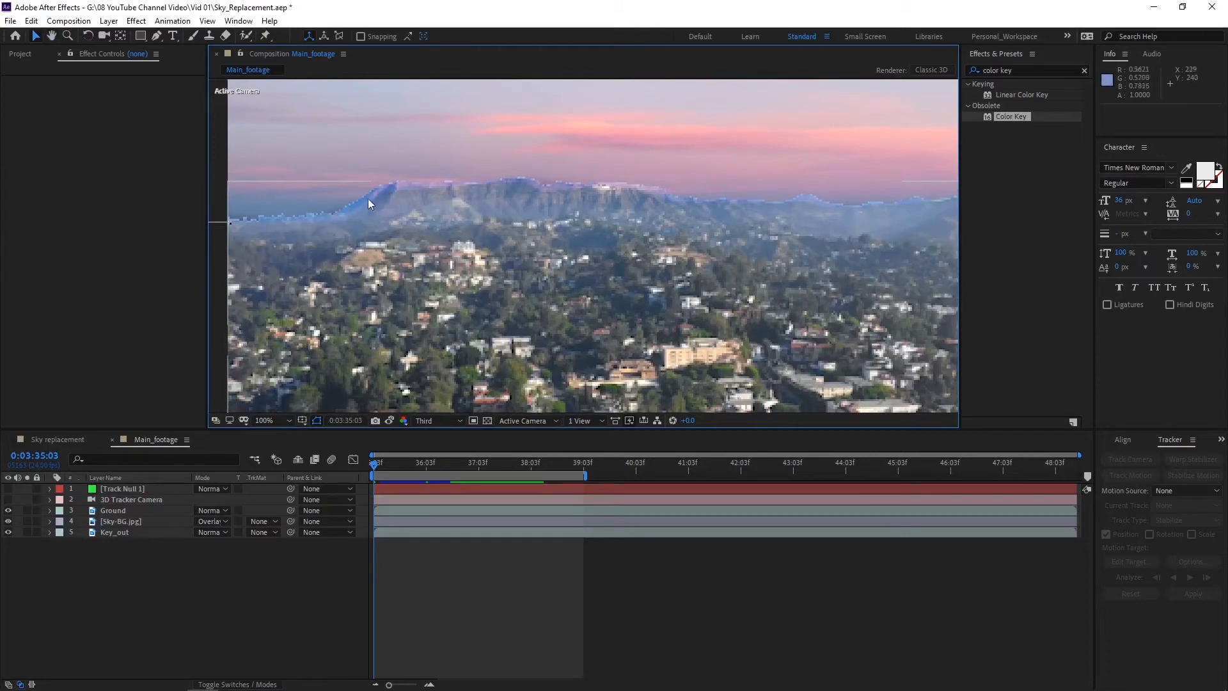
key(space)
drag(772, 225, 678, 210)
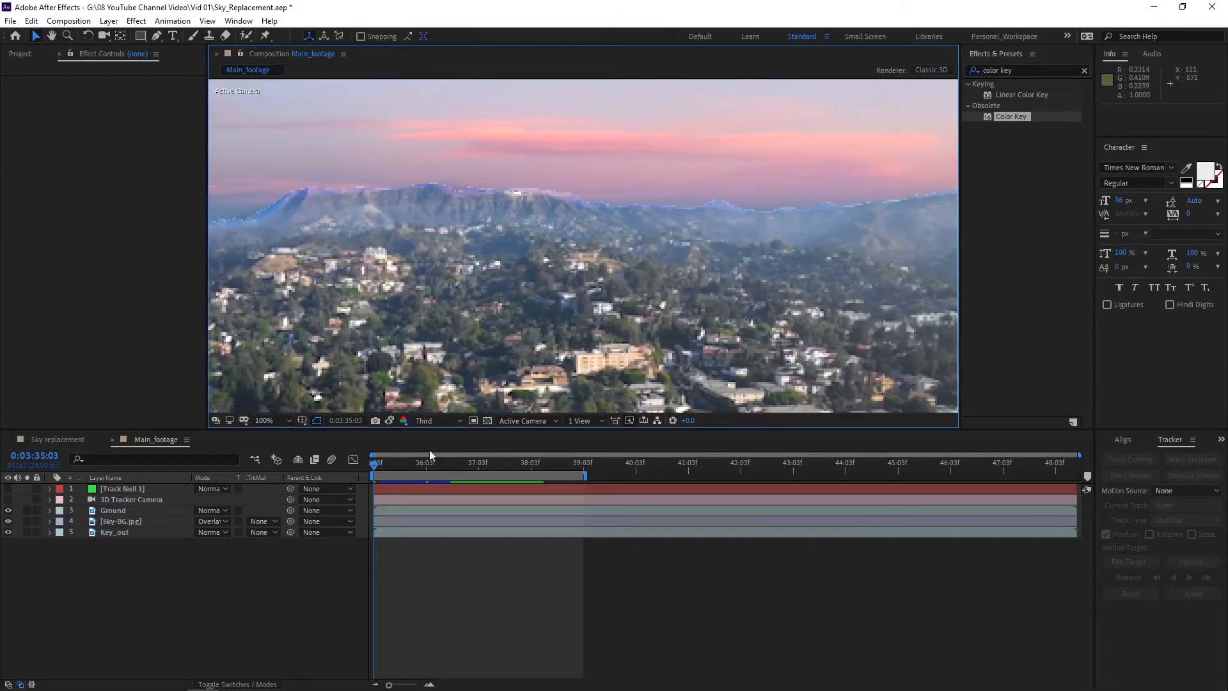
Set the Ground layer's mask feather to 75 pixels.
click(128, 513)
key(f)
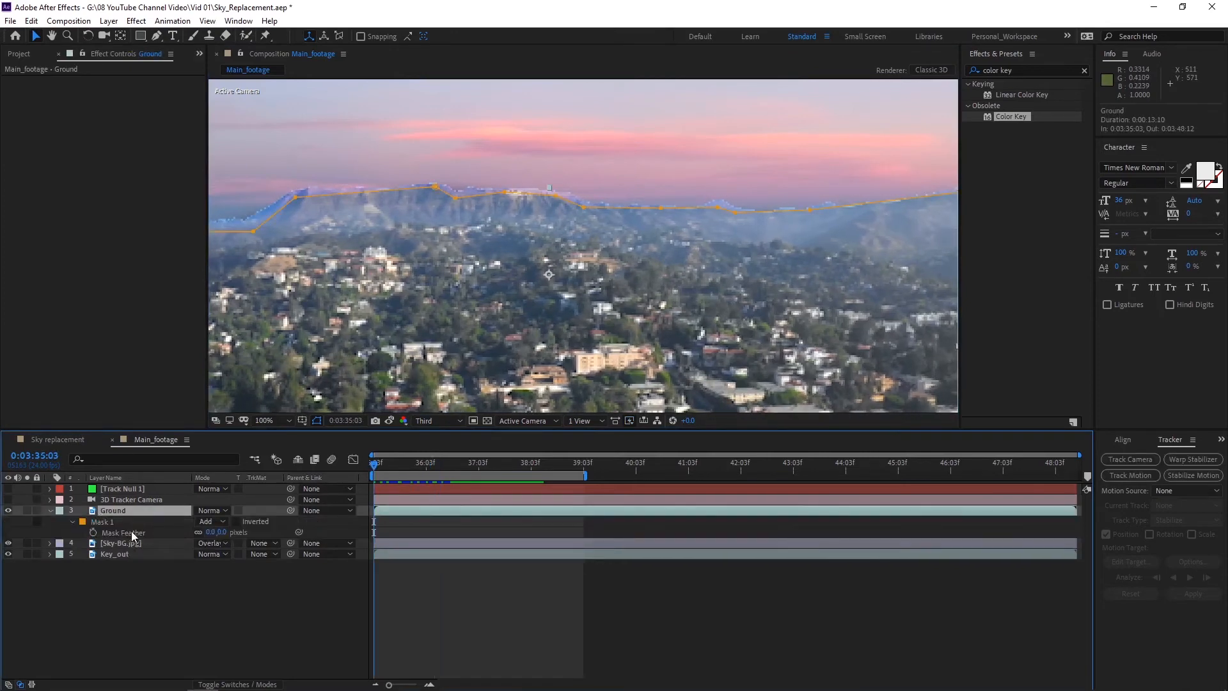
click(218, 532)
text(75)
key(Return)
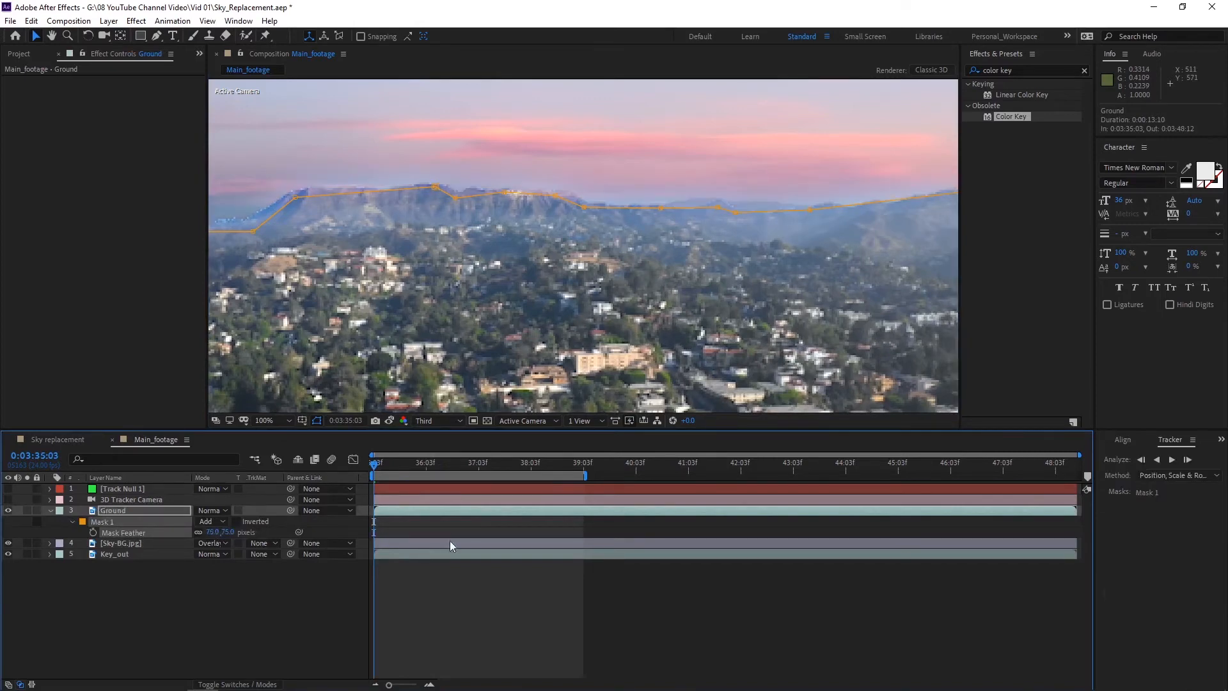
scroll(451, 236, down, 2)
click(849, 253)
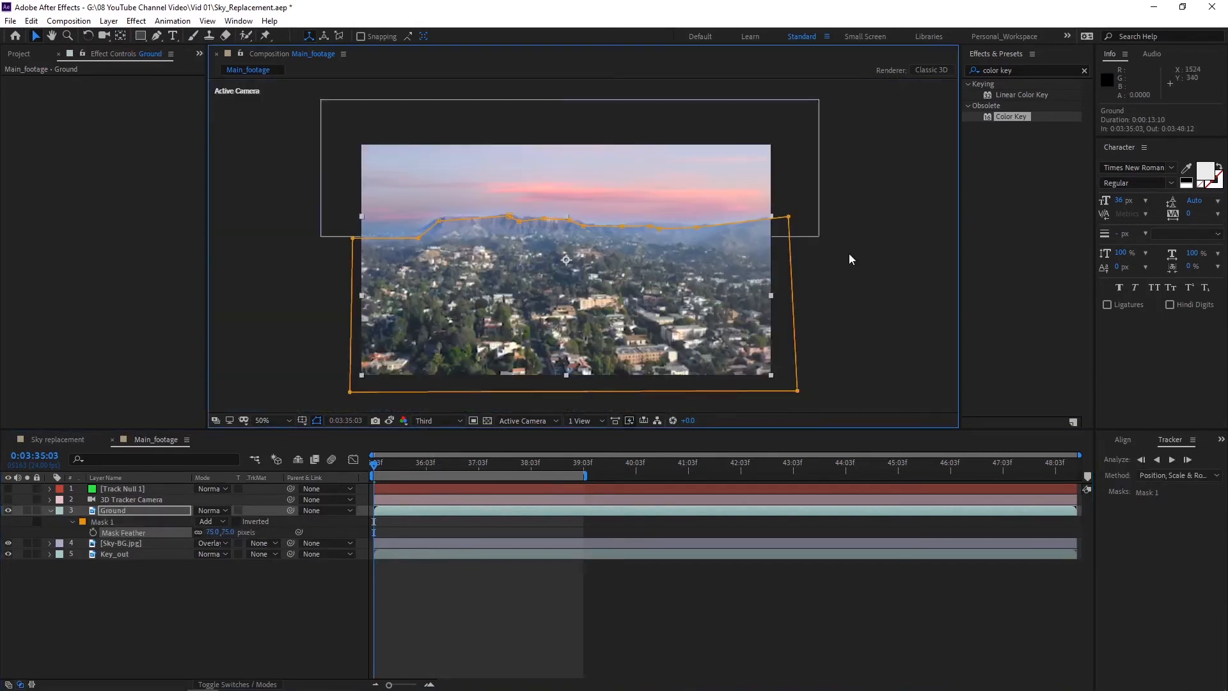
Set the Ground layer's mask feather to 100 pixels and inspect the blended edge along the mountain ridge.
click(229, 532)
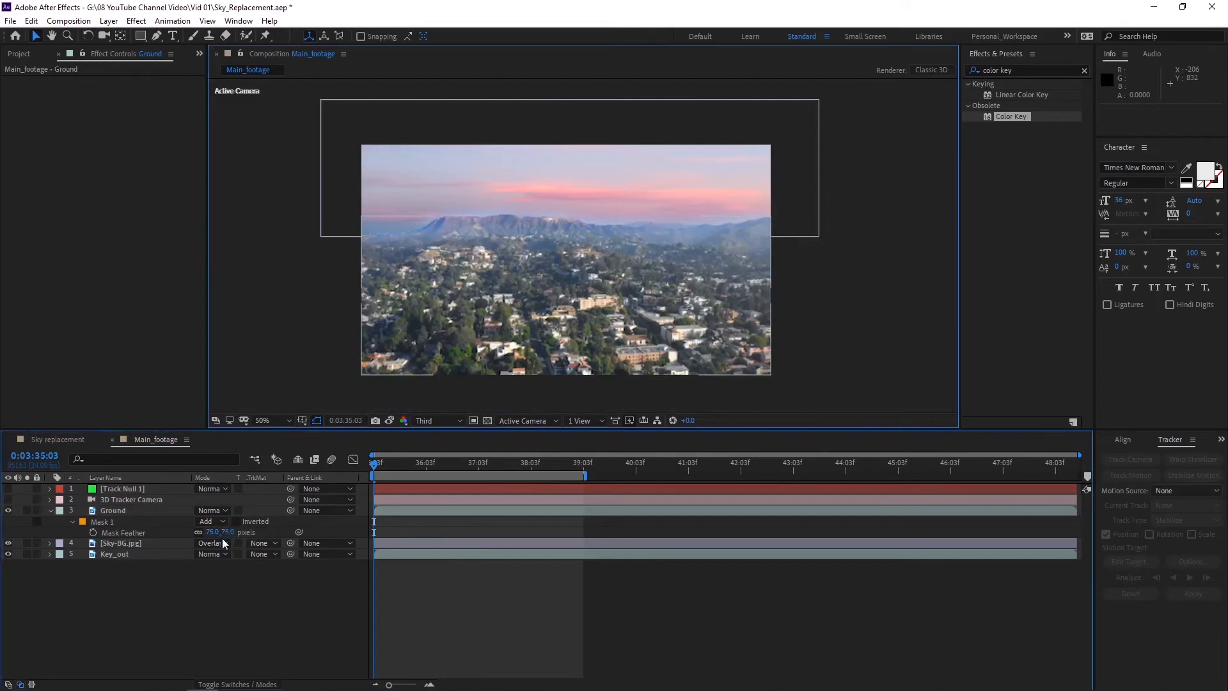
text(100)
key(Return)
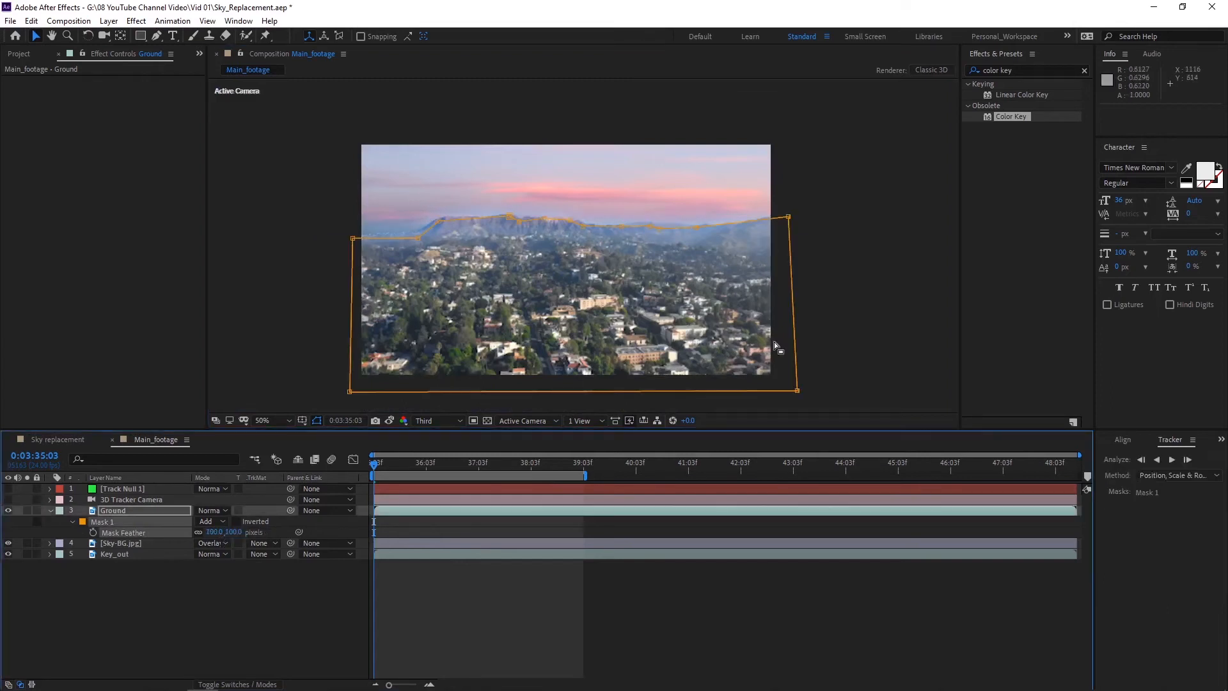
click(847, 333)
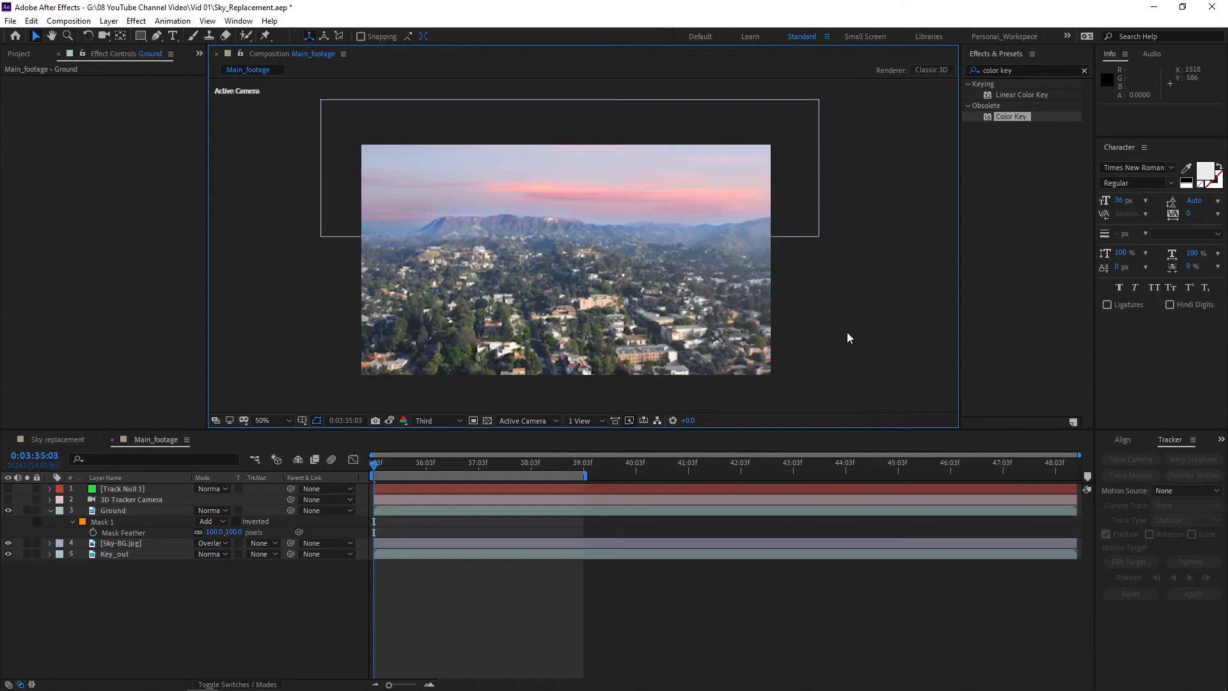
scroll(647, 228, up, 2)
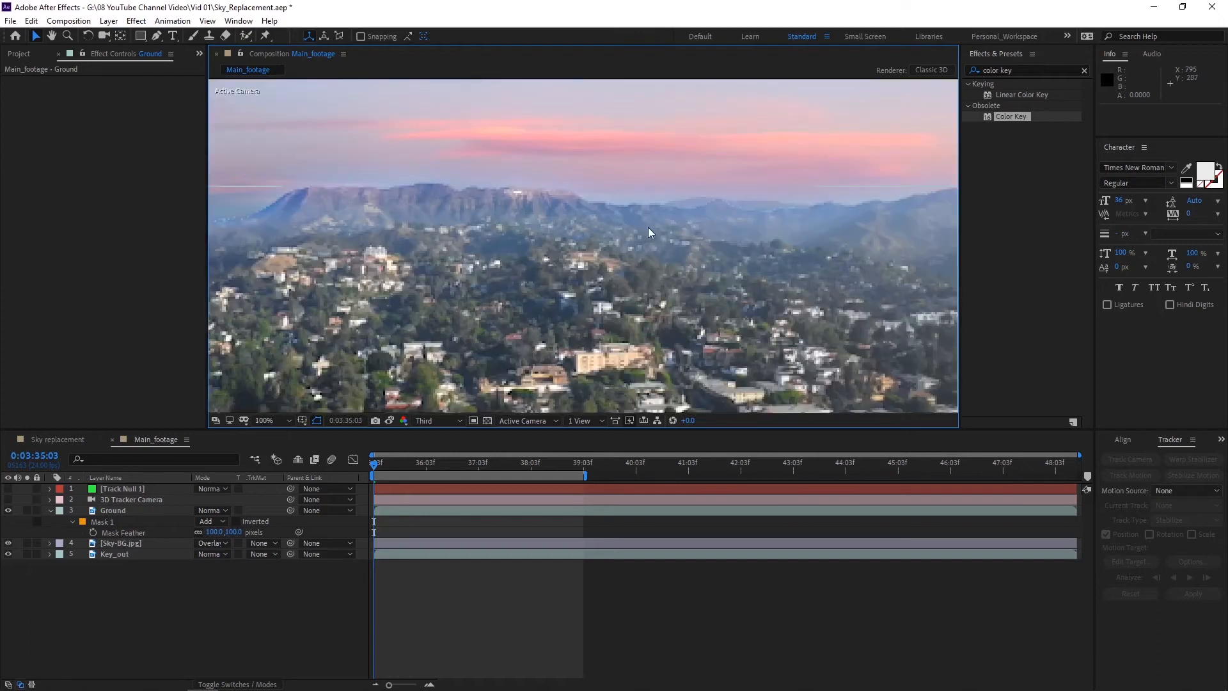
key(h)
drag(847, 184, 736, 219)
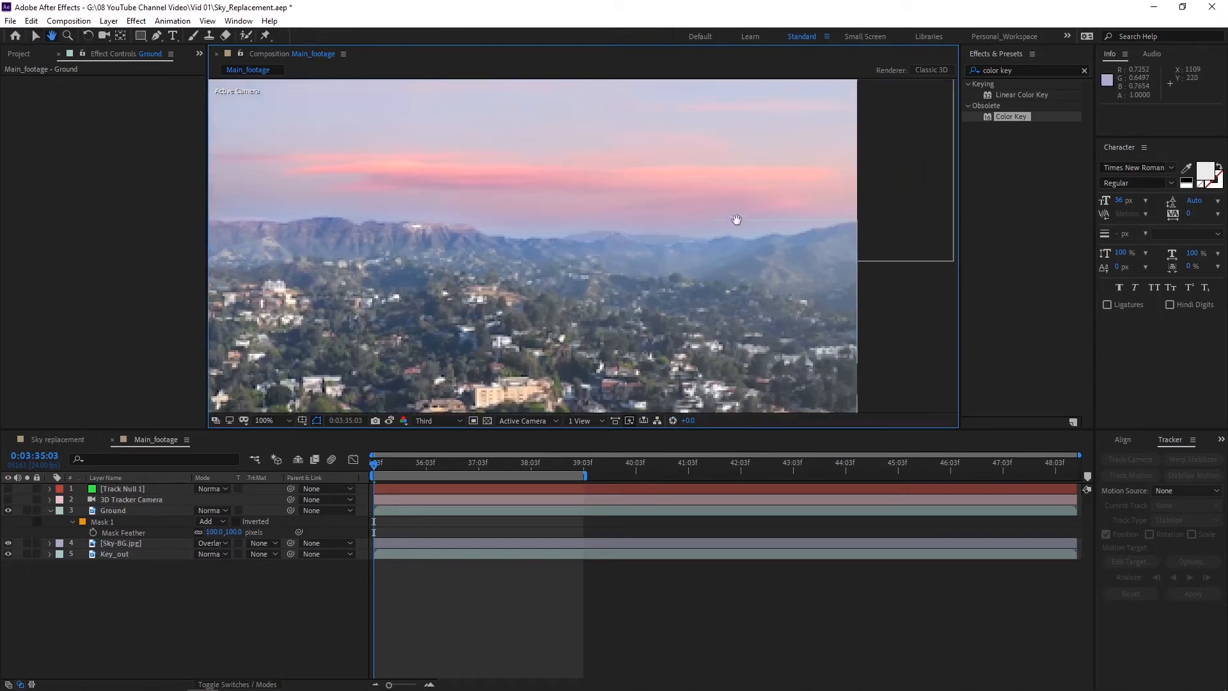
key(v)
scroll(620, 223, down, 2)
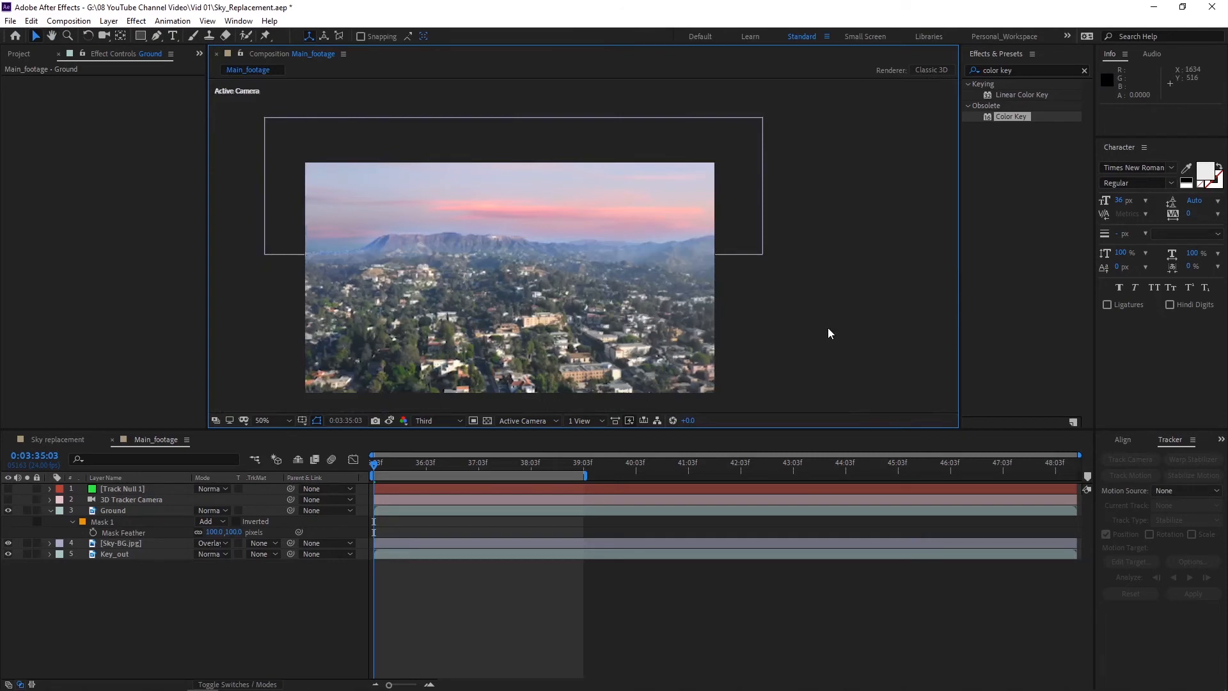
Find the Curves effect and apply it to the Ground layer.
click(742, 511)
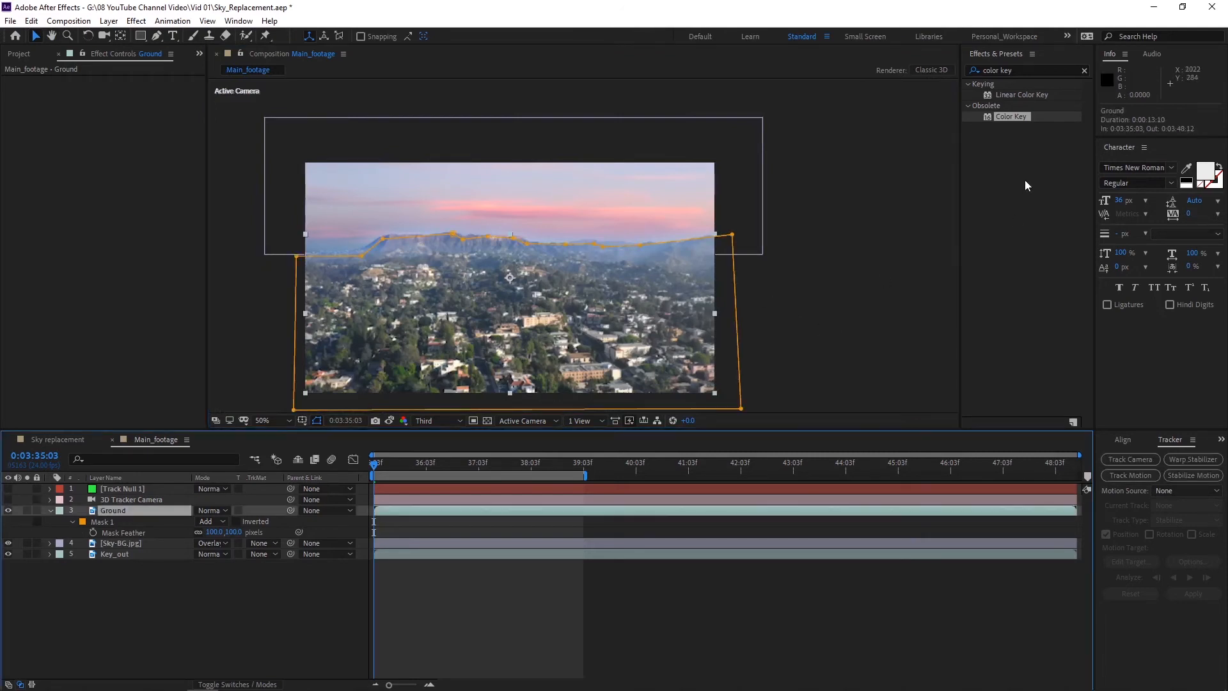
click(1032, 70)
text(cu)
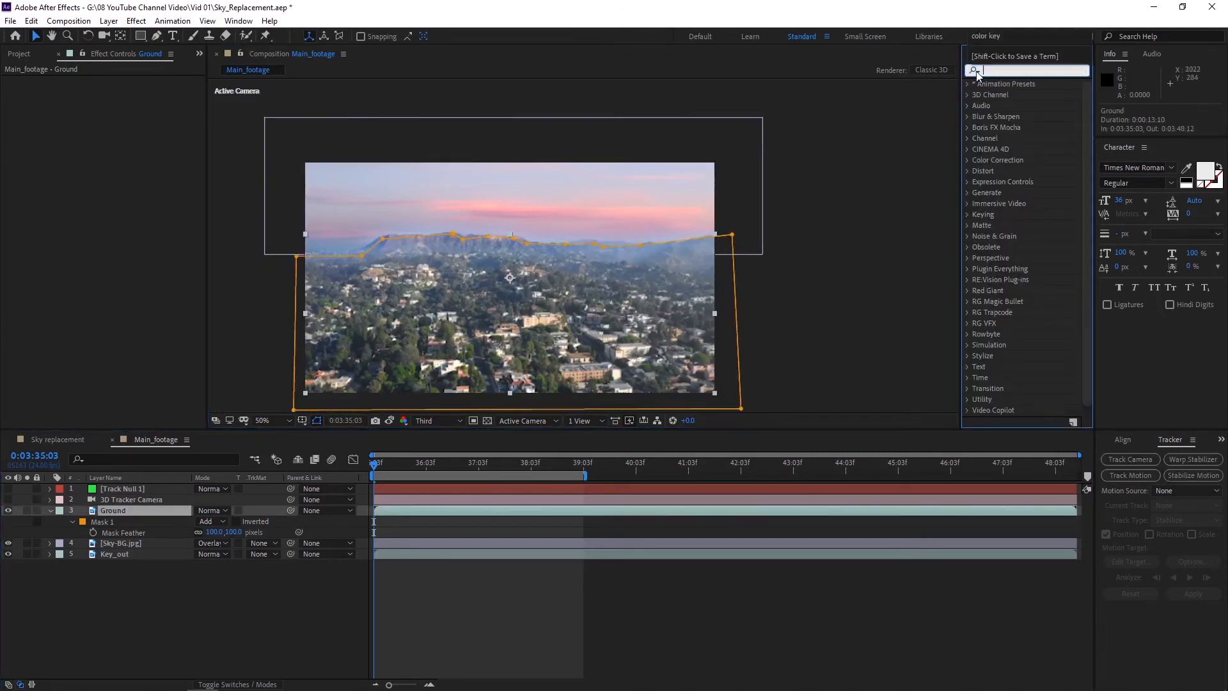
text(rves)
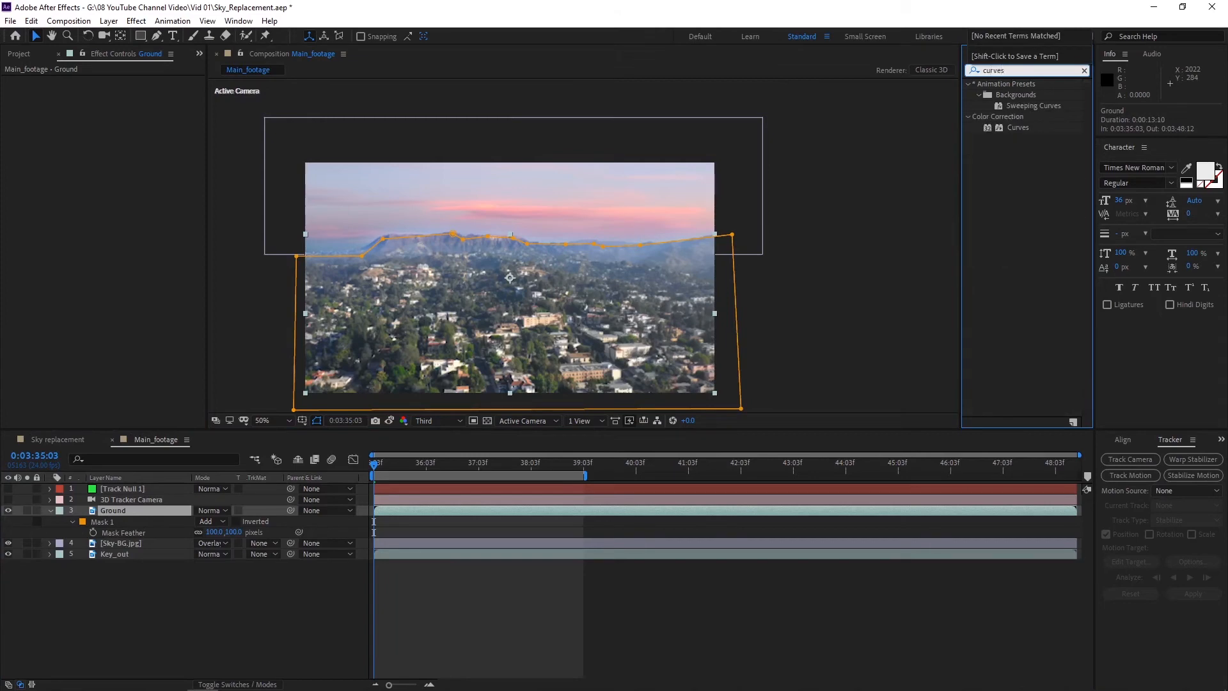
drag(1018, 129, 128, 515)
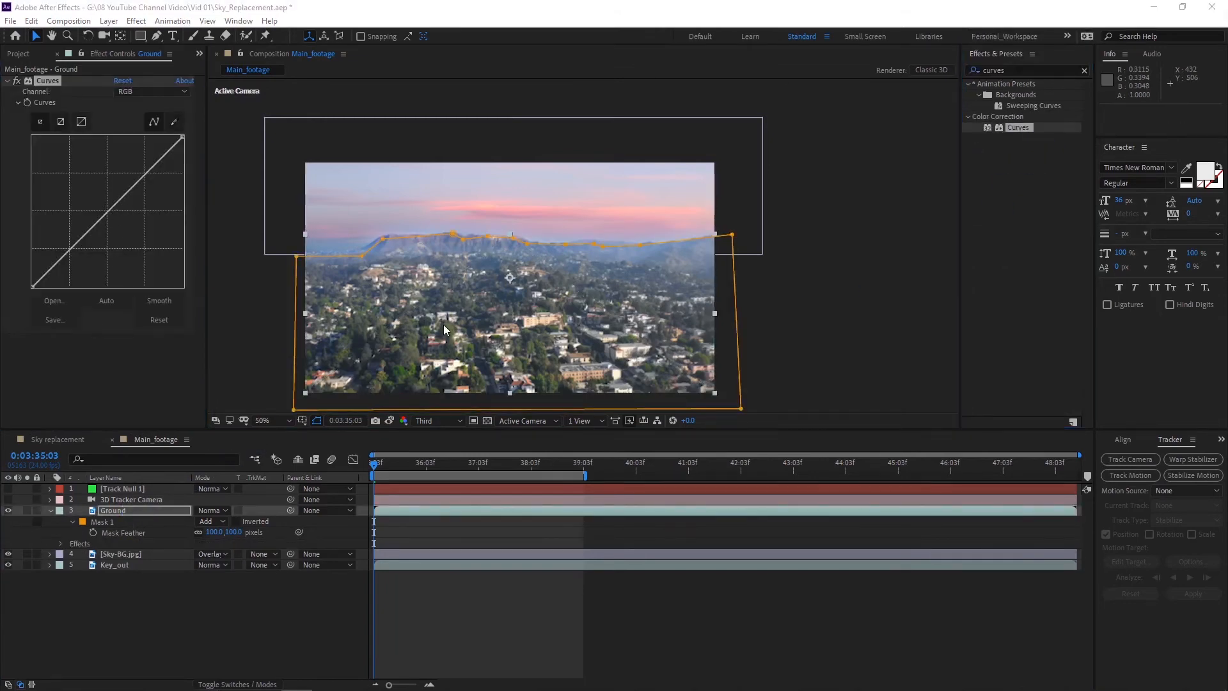
Set the preview resolution to Full and raise the midpoint of the Ground layer's red channel curve slightly.
click(162, 93)
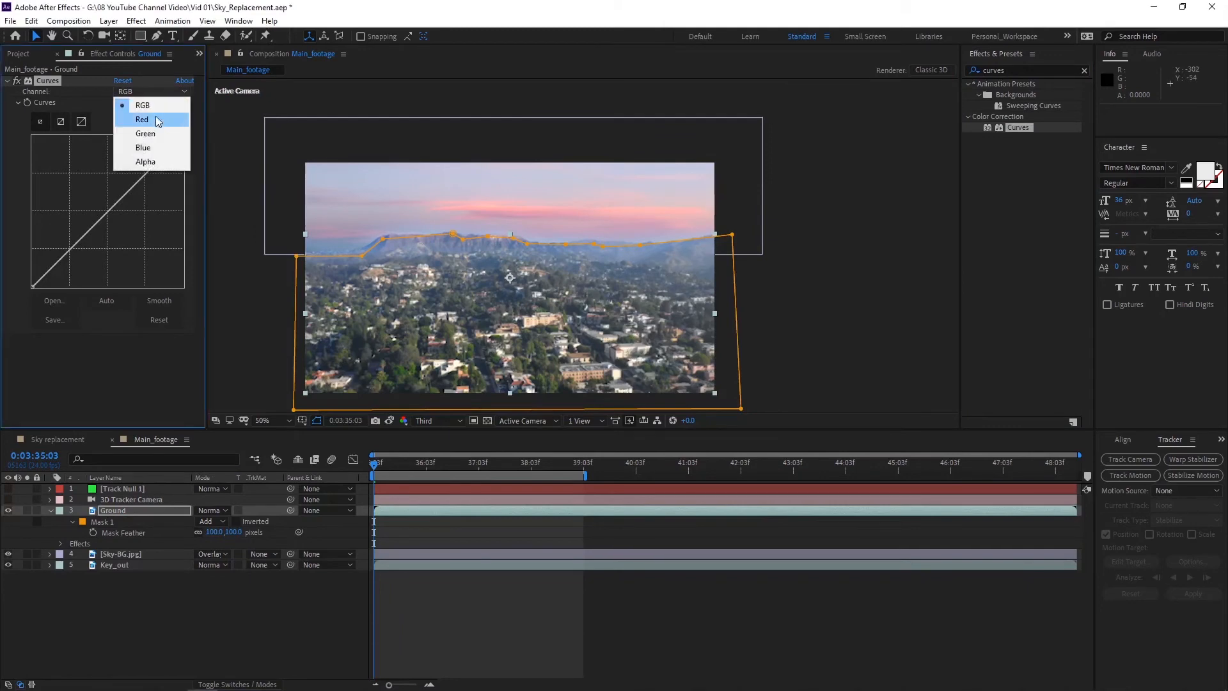
click(156, 118)
drag(511, 253, 545, 219)
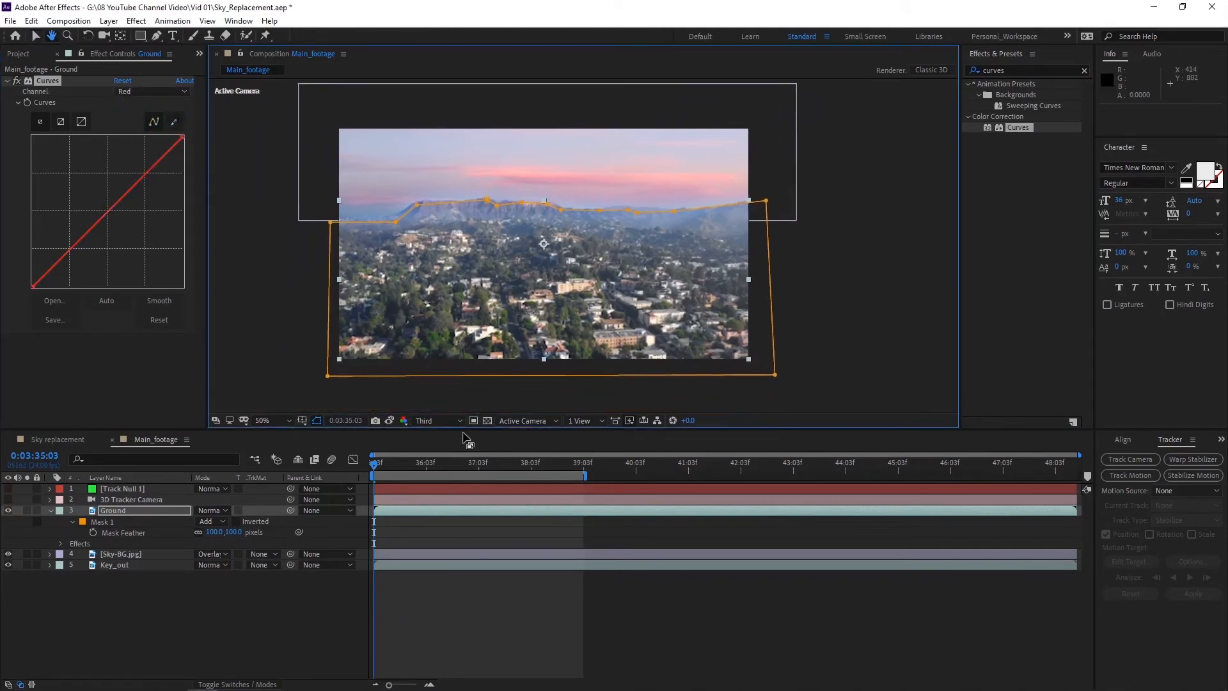
click(438, 420)
click(437, 453)
key(period)
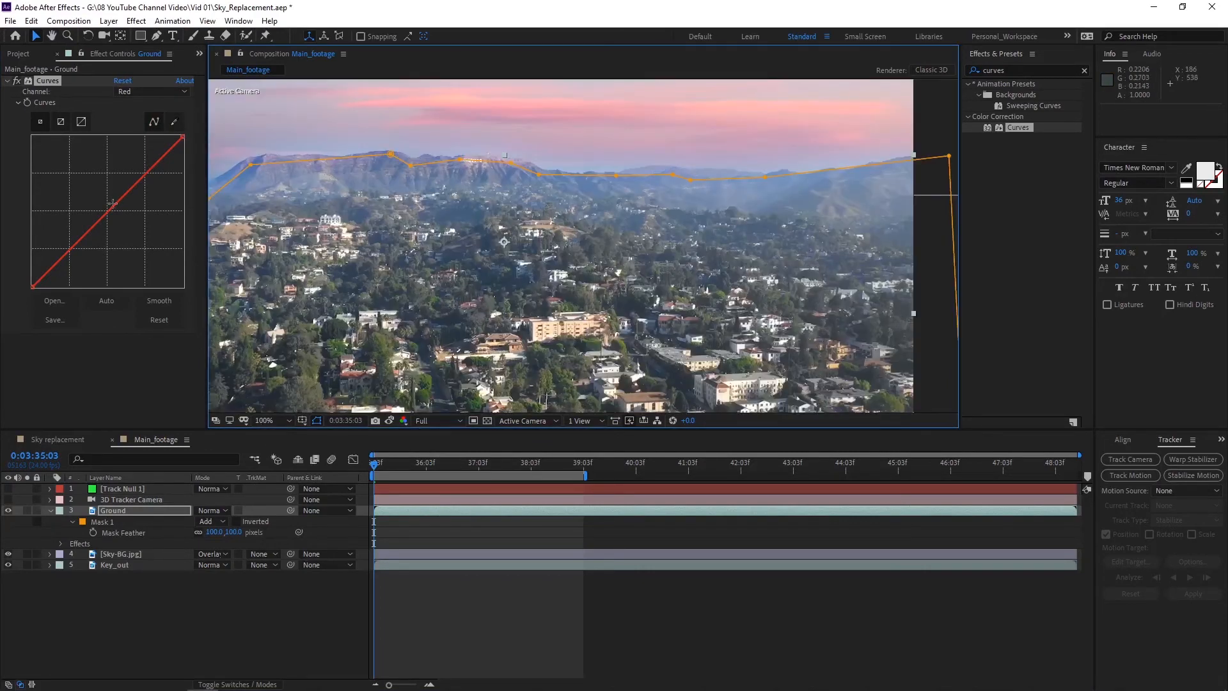
drag(107, 212, 102, 209)
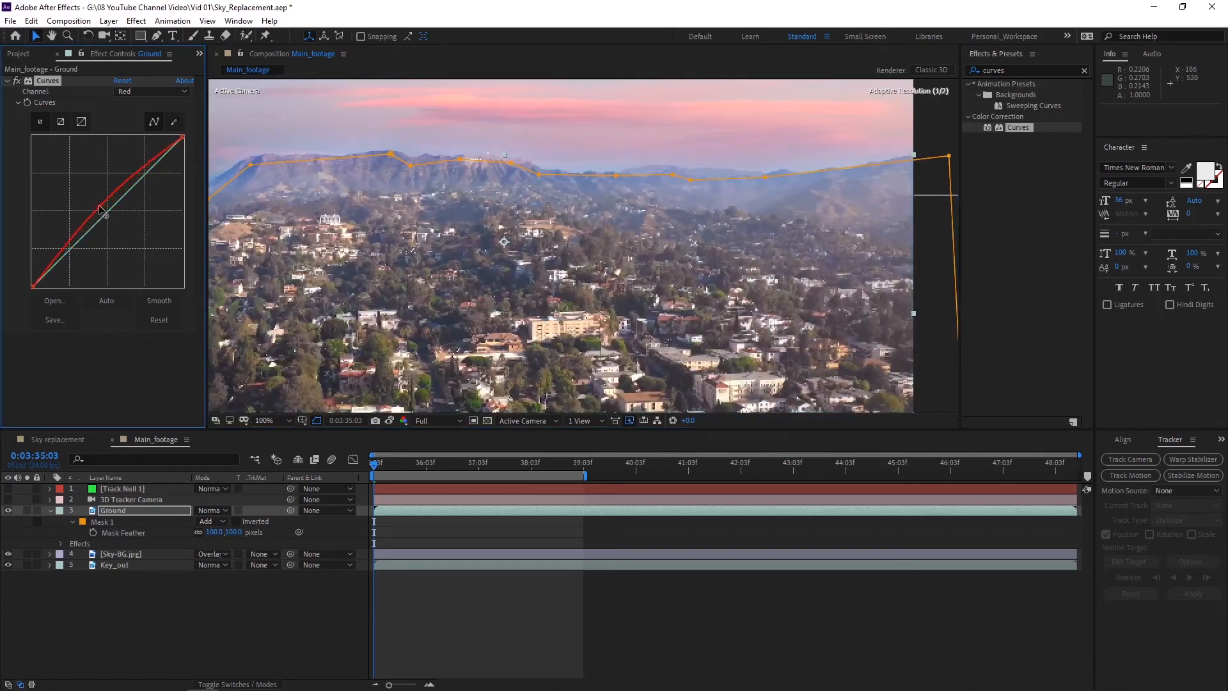
Lower the midpoint of the Ground layer's green channel curve slightly and nudge the midpoint of its blue channel curve.
key(shift+slash)
click(153, 92)
click(128, 126)
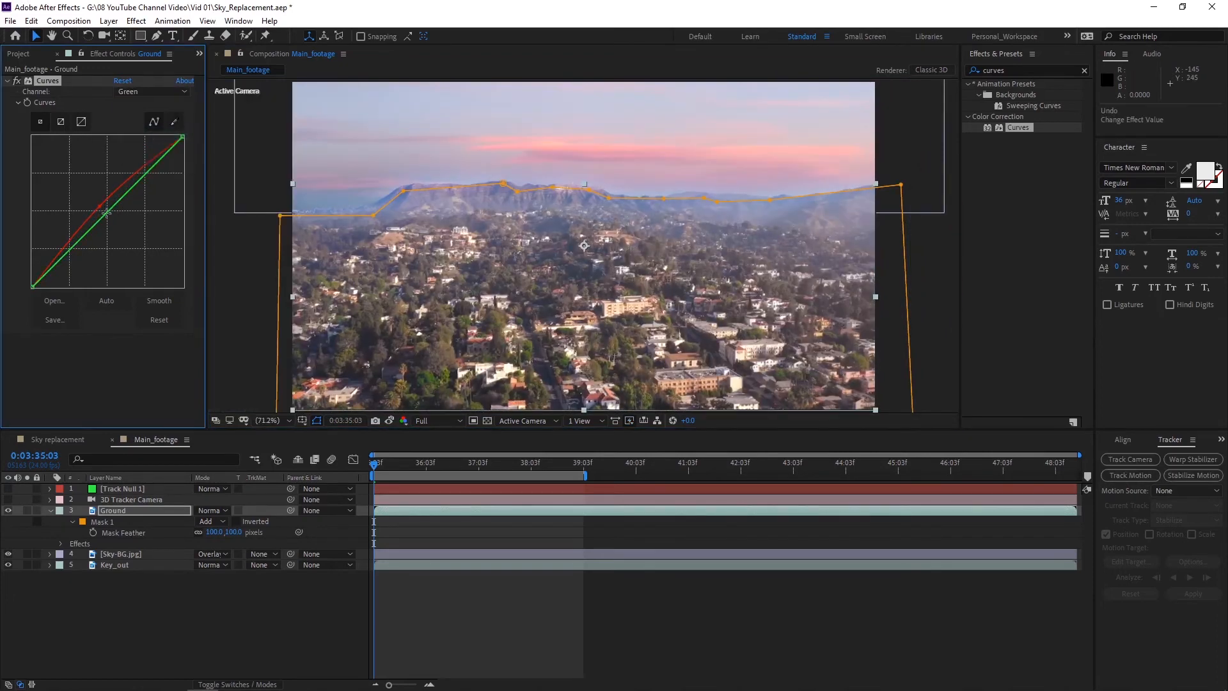
drag(107, 213, 109, 218)
click(171, 93)
click(156, 141)
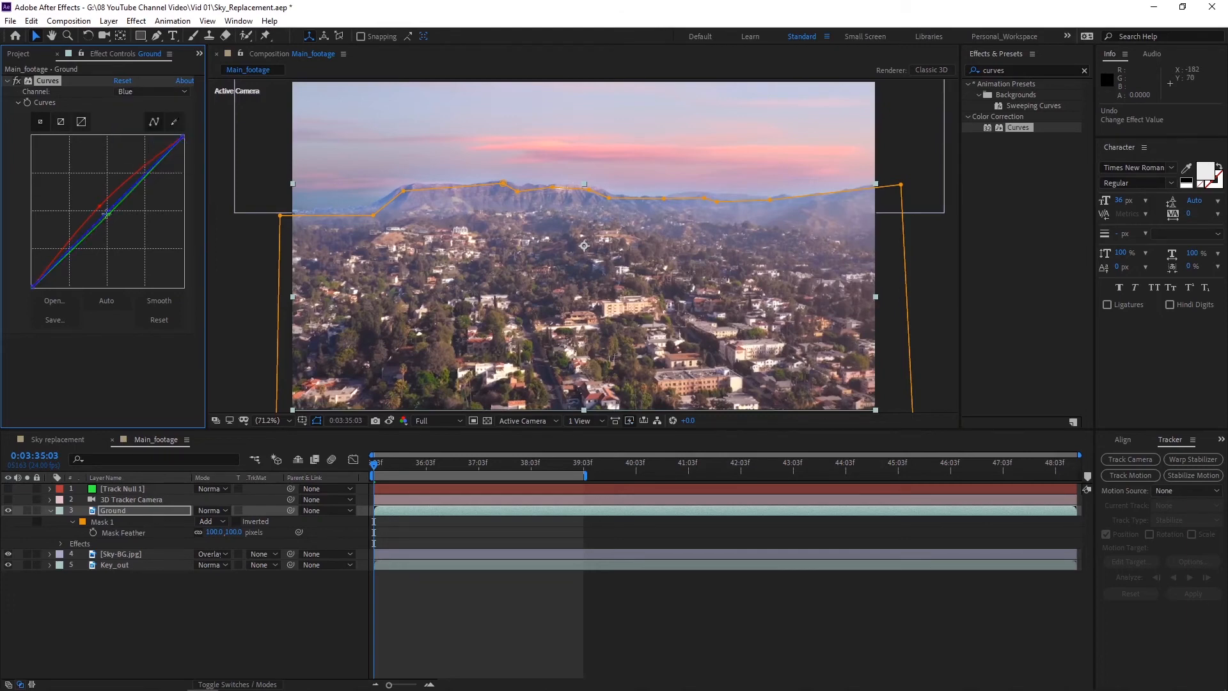
drag(108, 211, 106, 213)
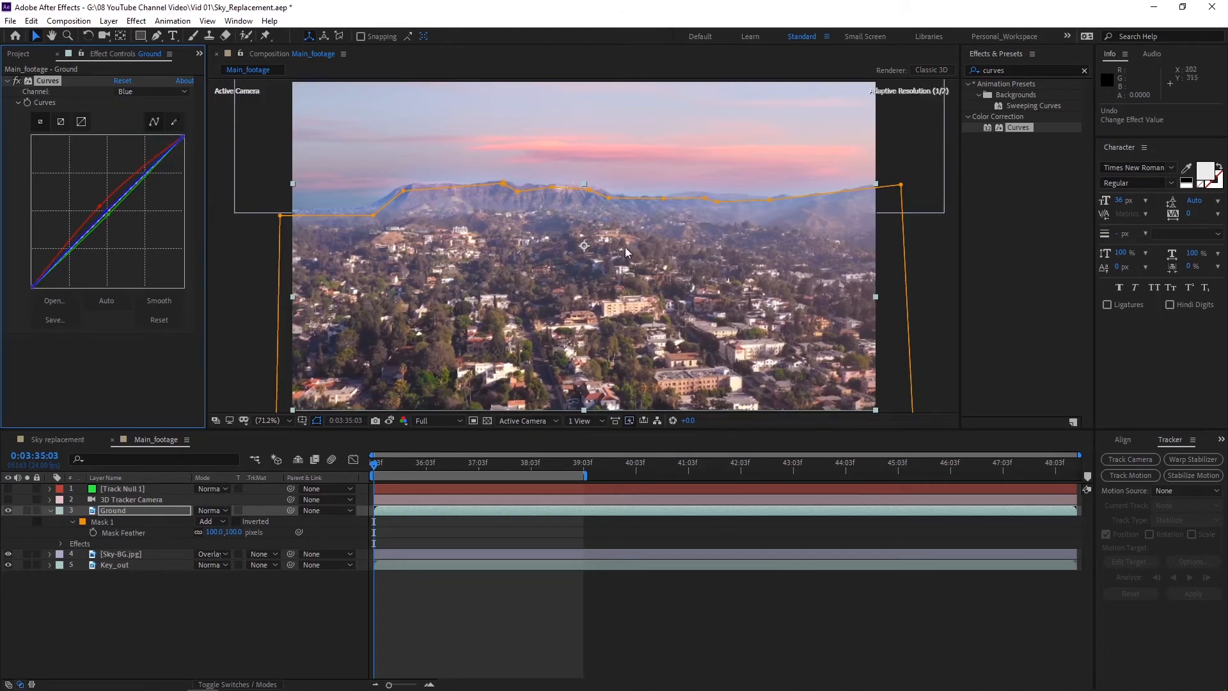
key(slash)
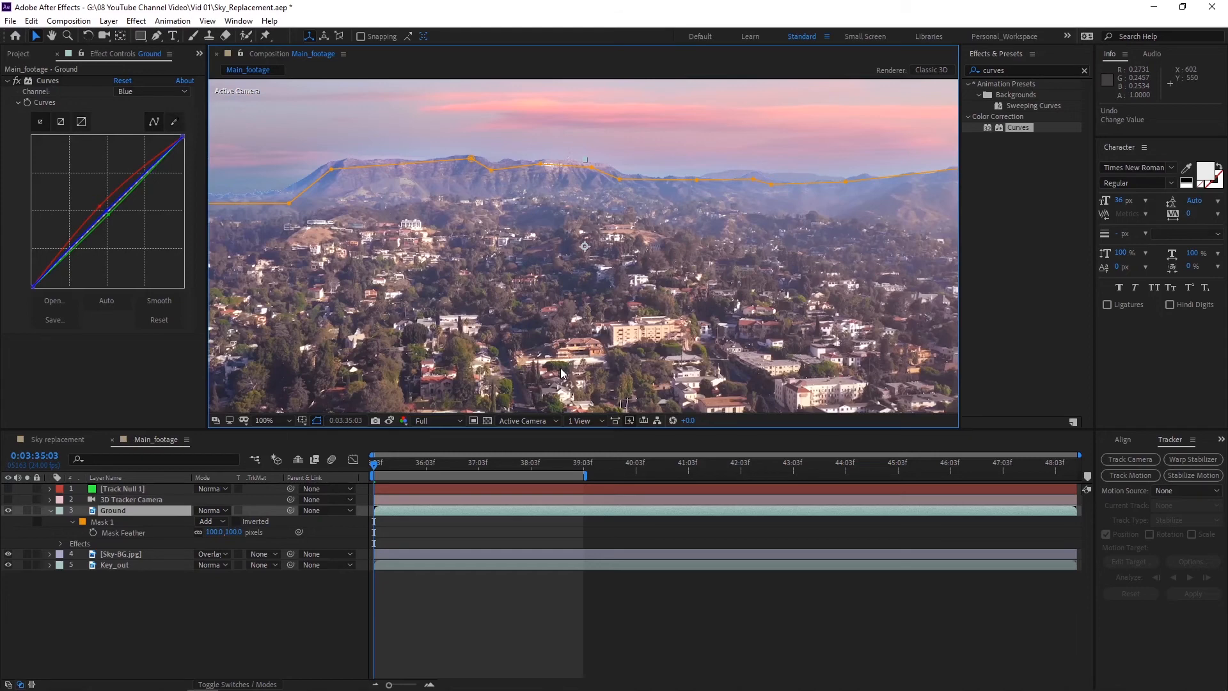
Find the Tint effect and apply it to the Ground layer below Curves.
click(1085, 71)
text(tint)
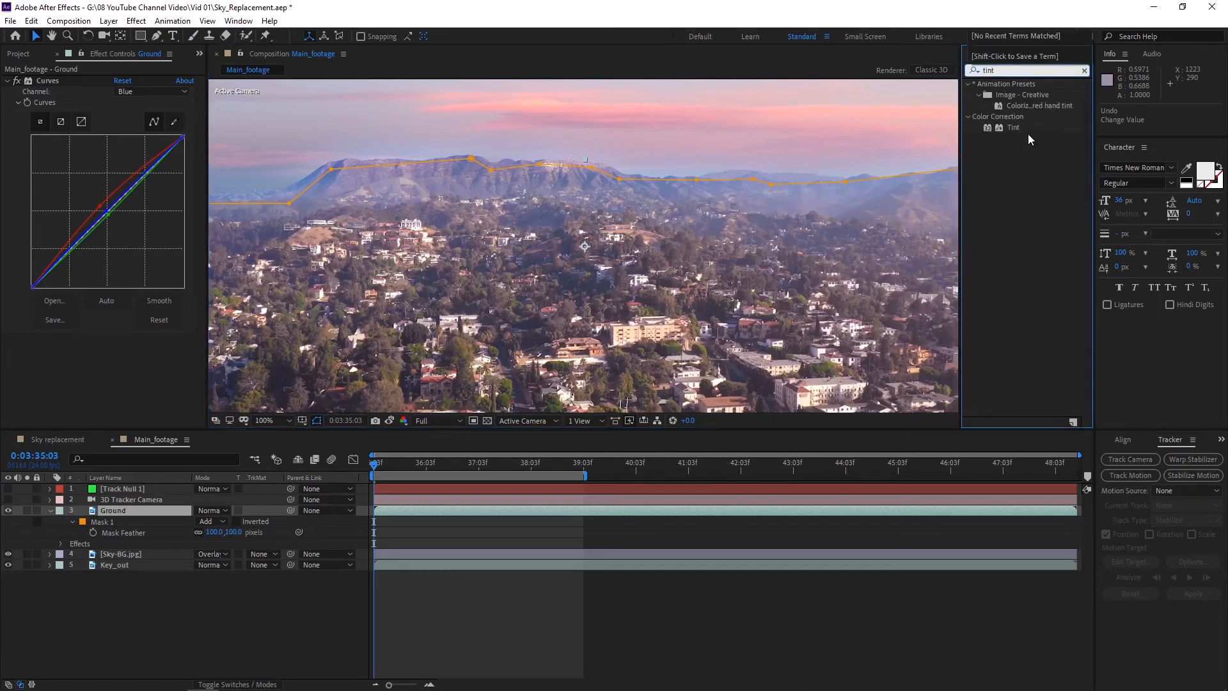
drag(1017, 128, 102, 345)
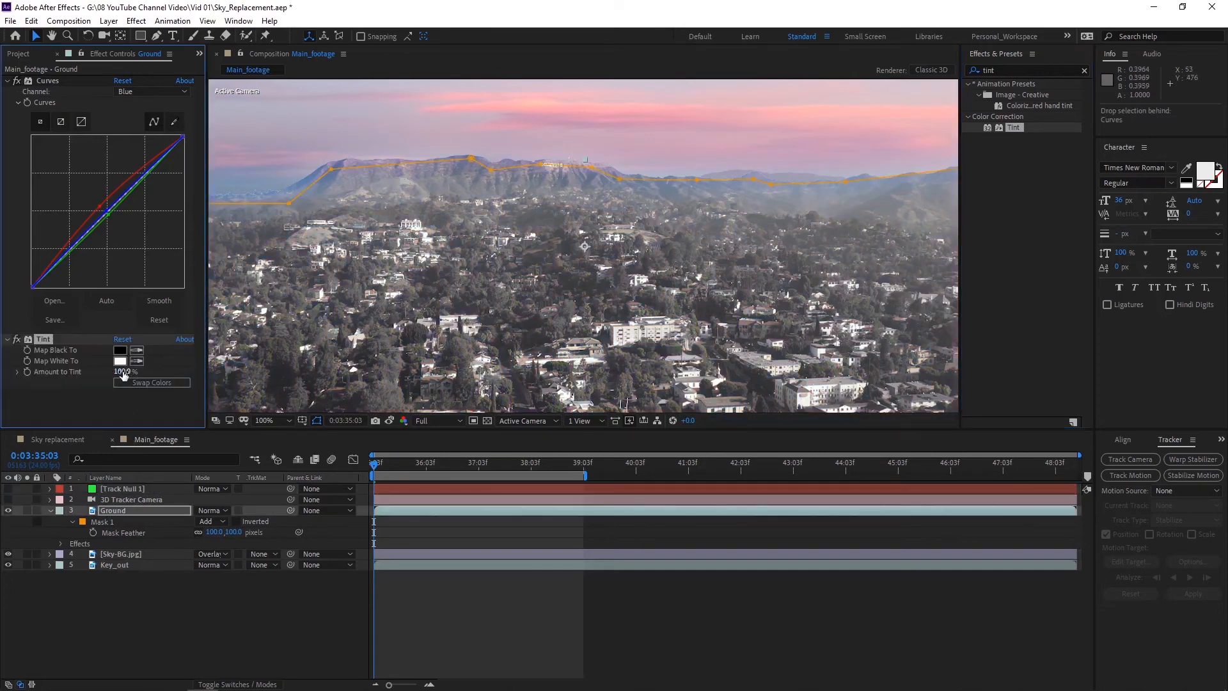
Sample a dark tone from the city footage as the Tint's Map Black To colour and set Amount to Tint to 15%.
drag(123, 374, 94, 364)
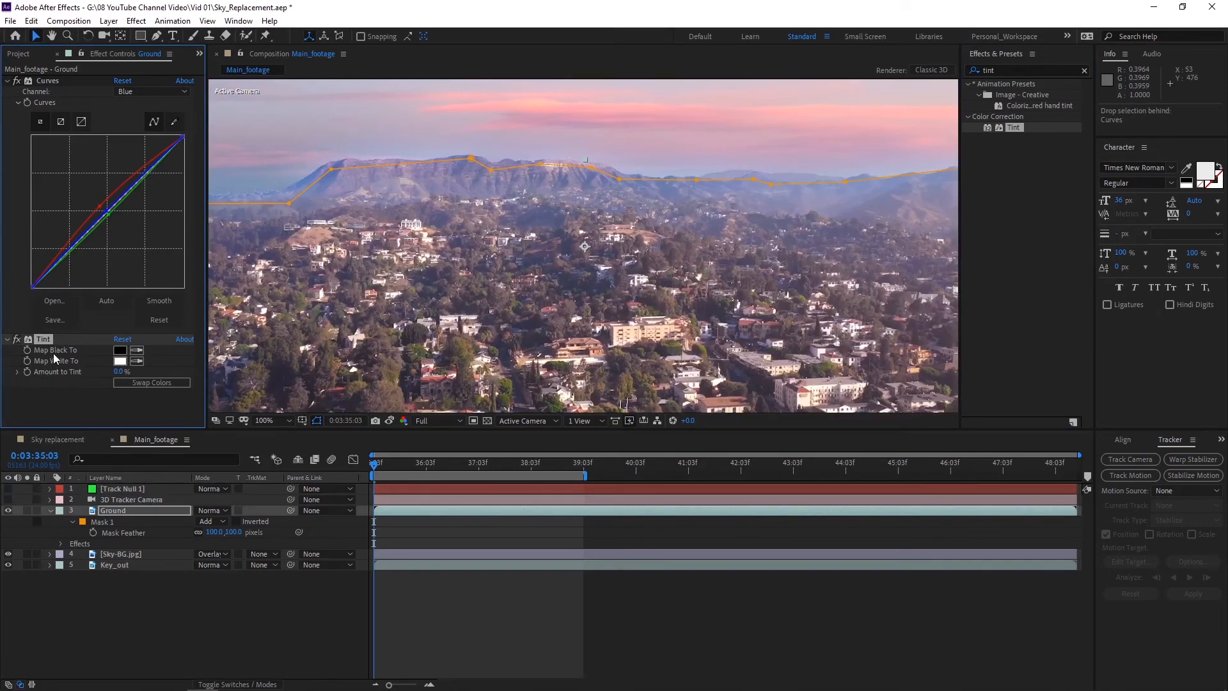
click(136, 352)
click(284, 369)
mouse_move(118, 373)
mouse_down()
mouse_move(147, 372)
mouse_move(116, 366)
mouse_up()
click(49, 393)
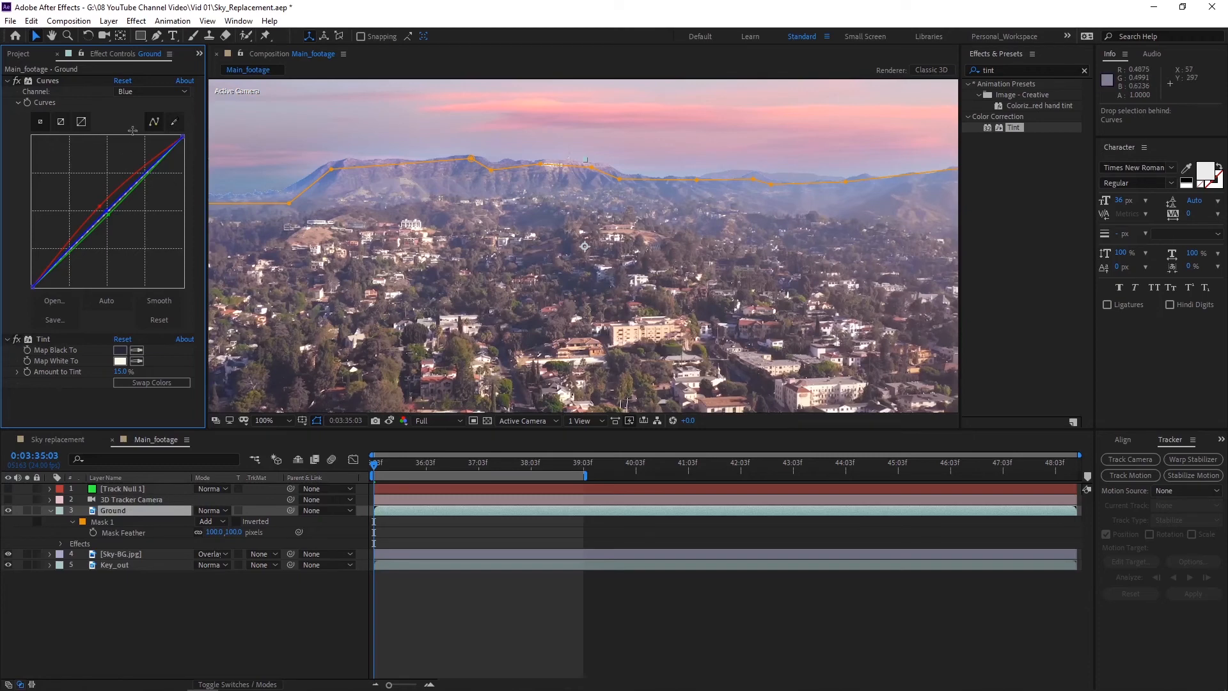
Pull the Ground layer's green channel curve slightly further down at its midpoint.
click(151, 94)
click(147, 135)
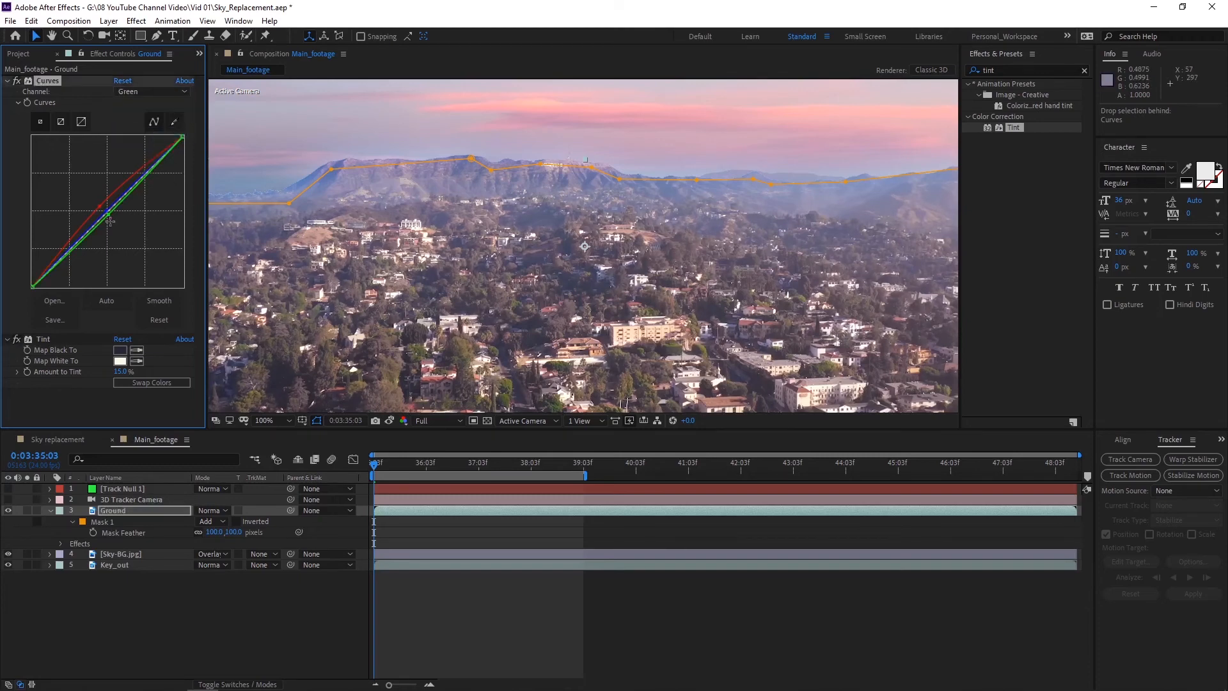
drag(108, 215, 111, 221)
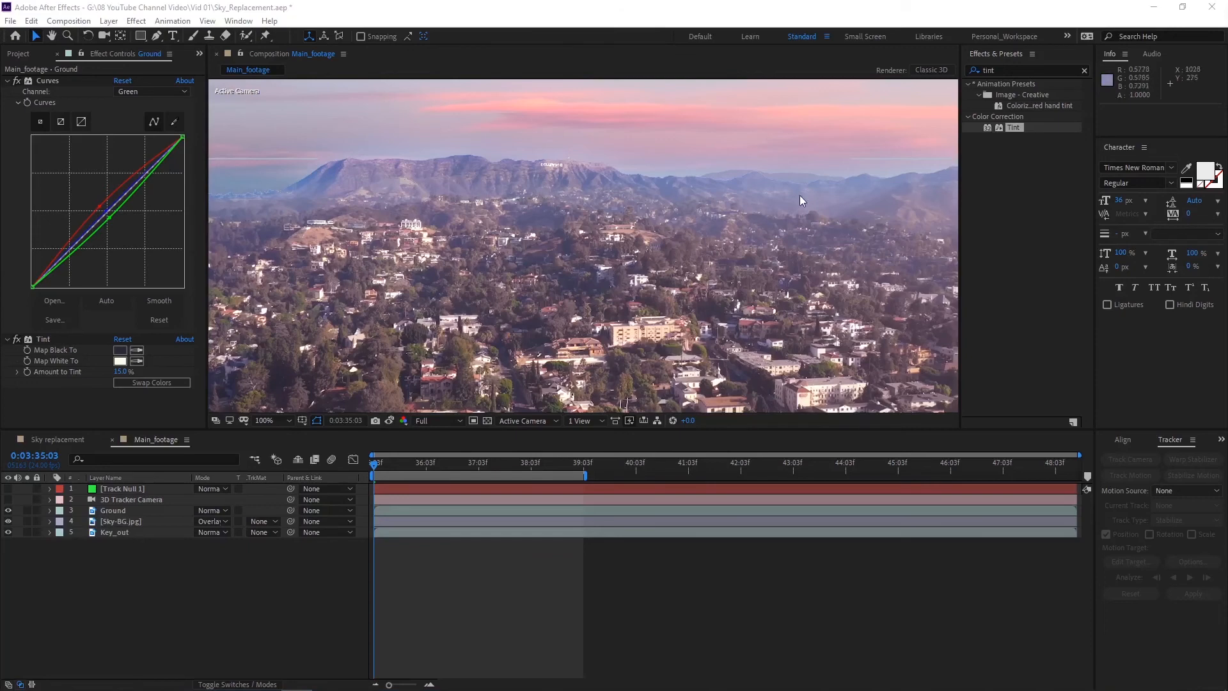
Copy the Curves and Tint effects from the Ground layer and paste them onto the Key_out layer.
click(8, 81)
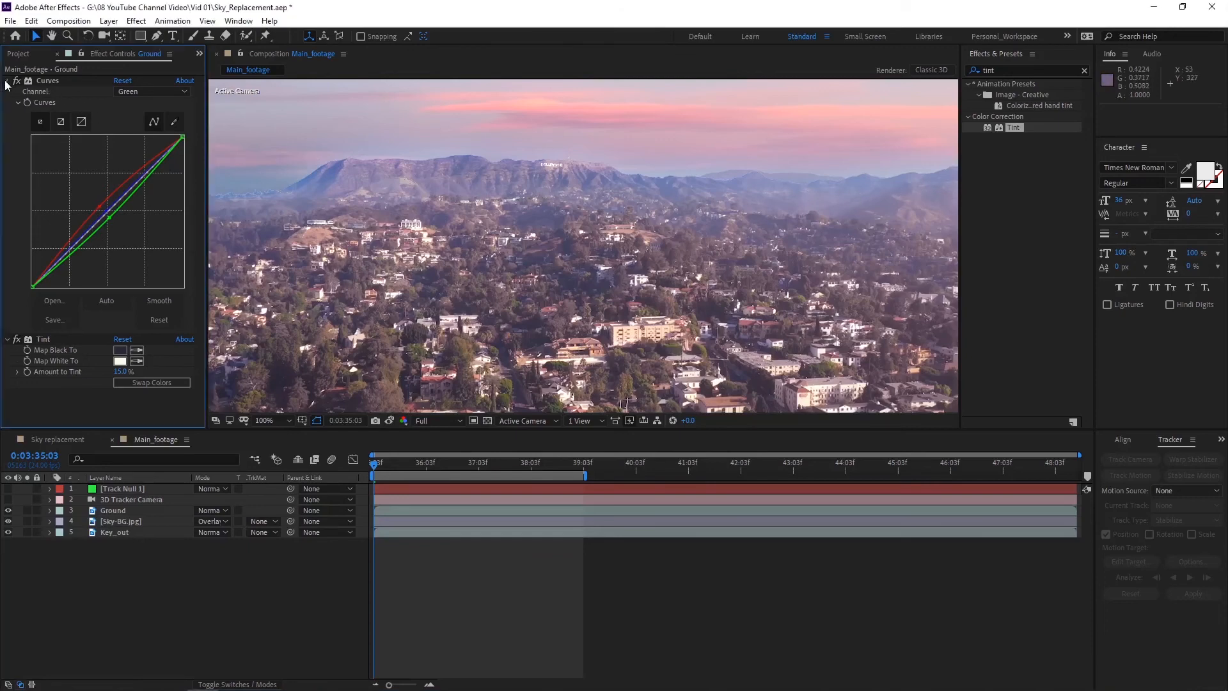
click(49, 81)
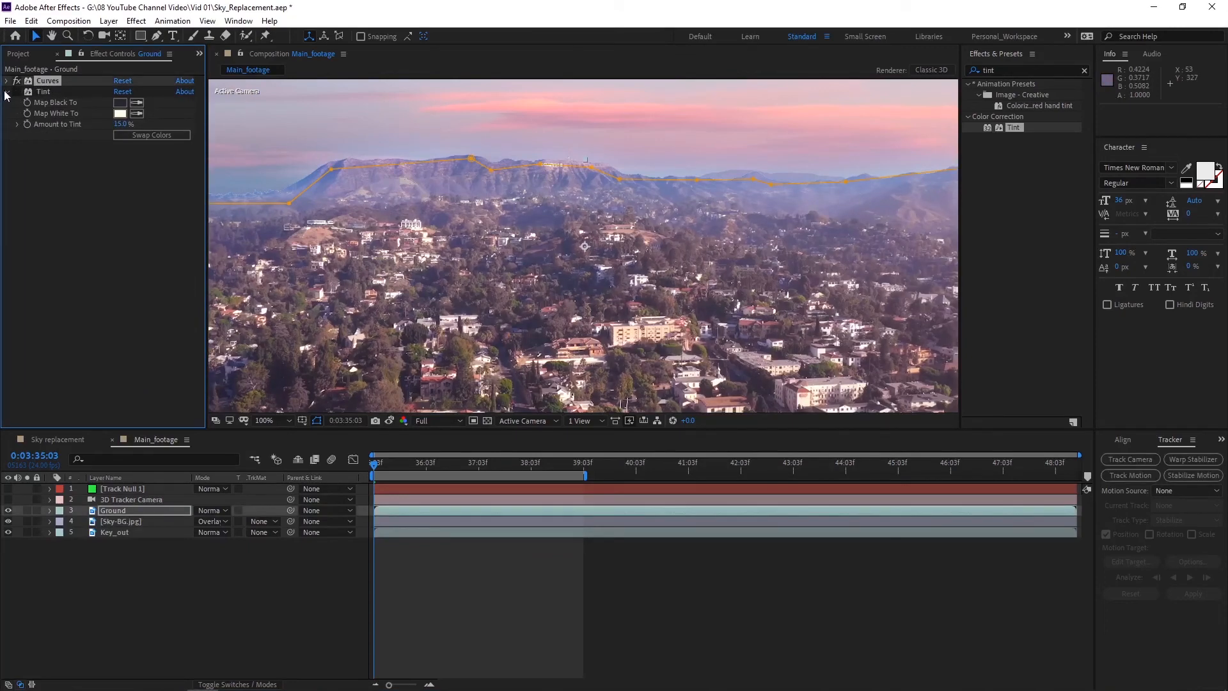
click(6, 92)
click(18, 91)
click(42, 92)
ctrl+click(45, 82)
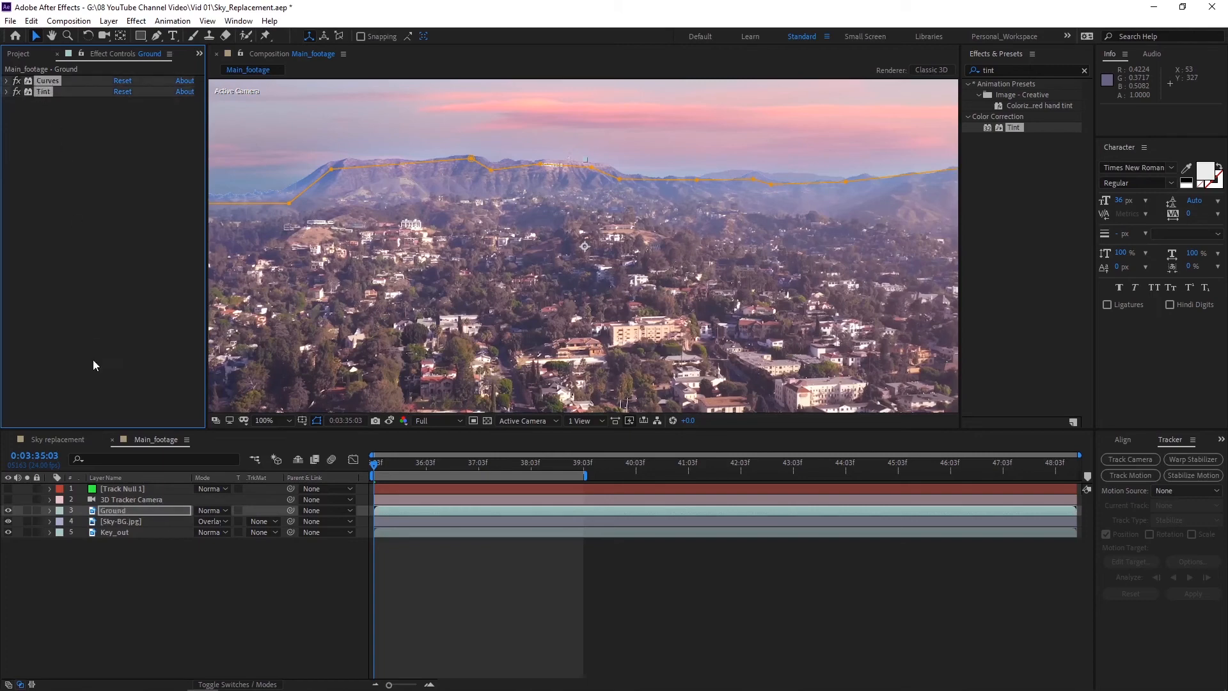
click(118, 532)
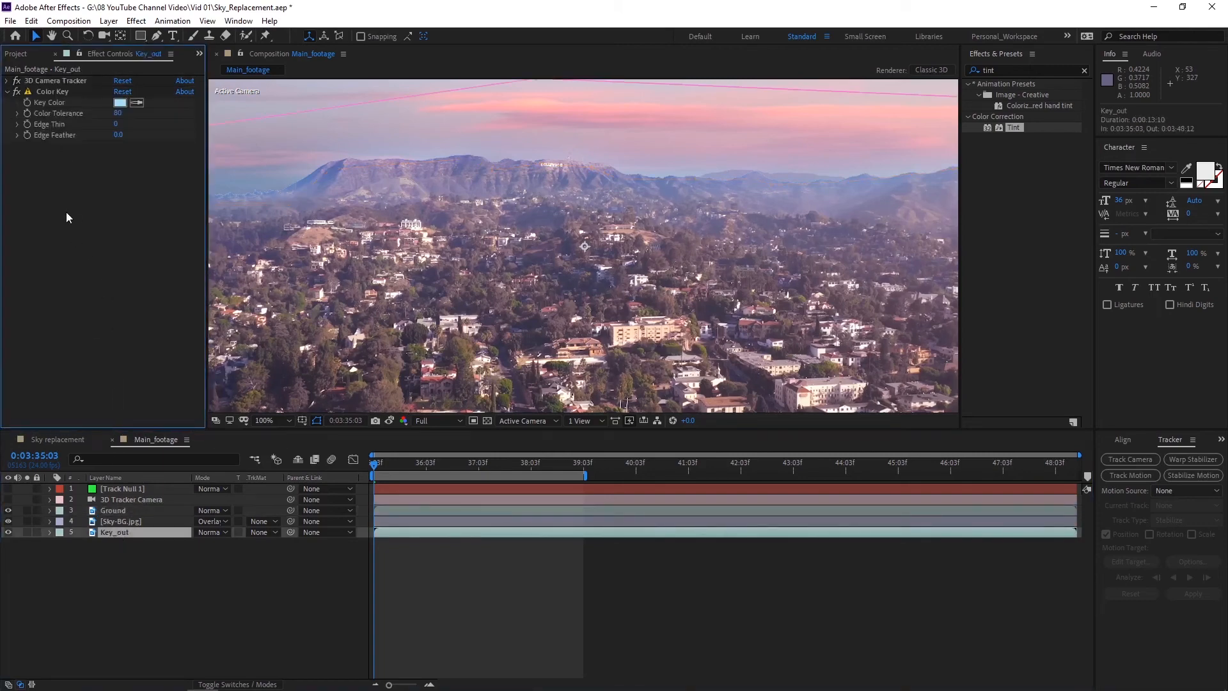
key(ctrl+v)
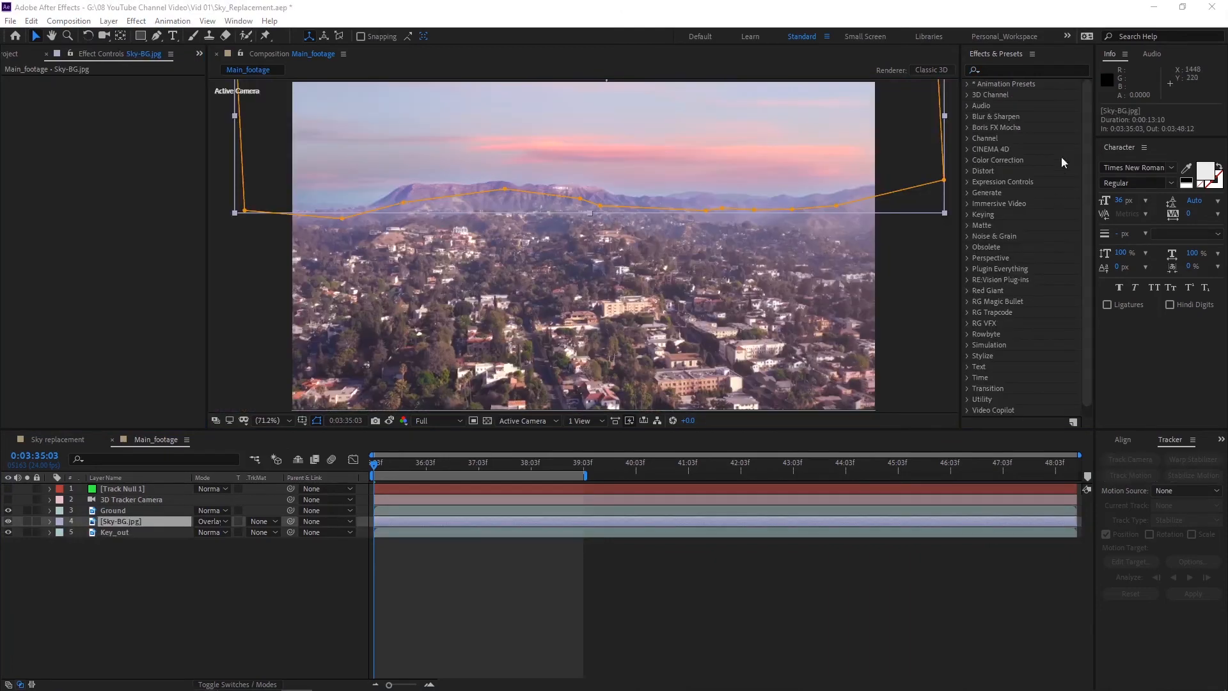
click(161, 559)
Find the Curves effect and apply it to the Sky-BG.jpg layer.
click(128, 518)
click(1002, 70)
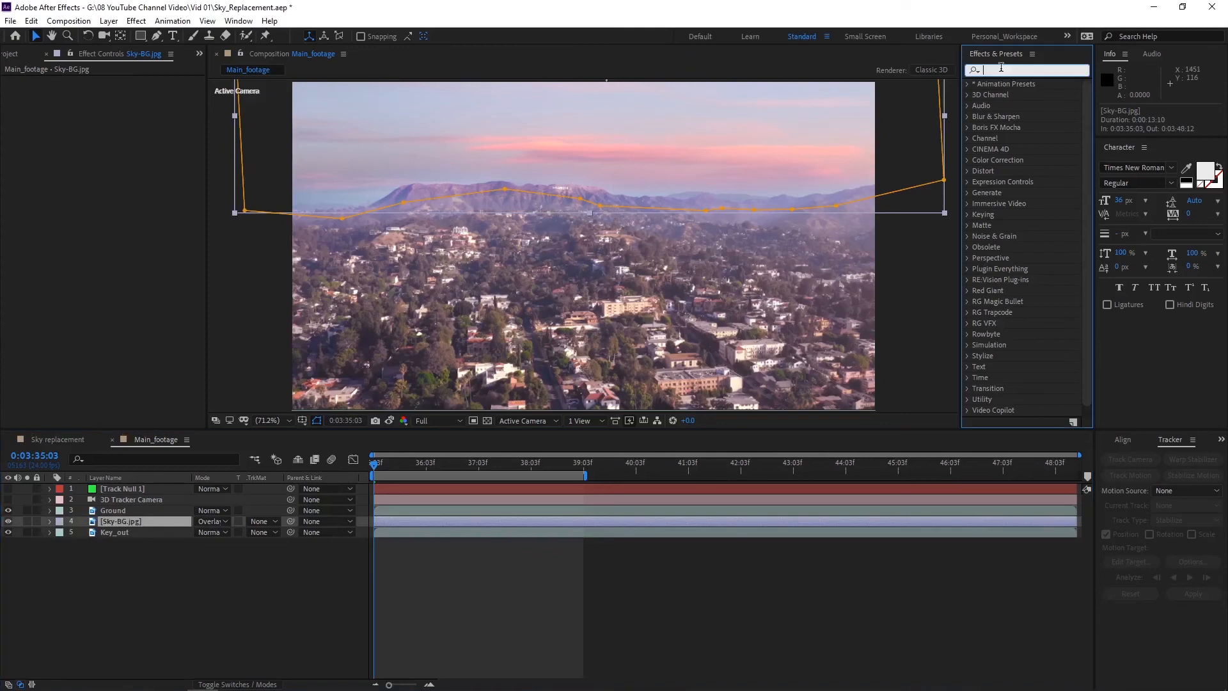
text(curves)
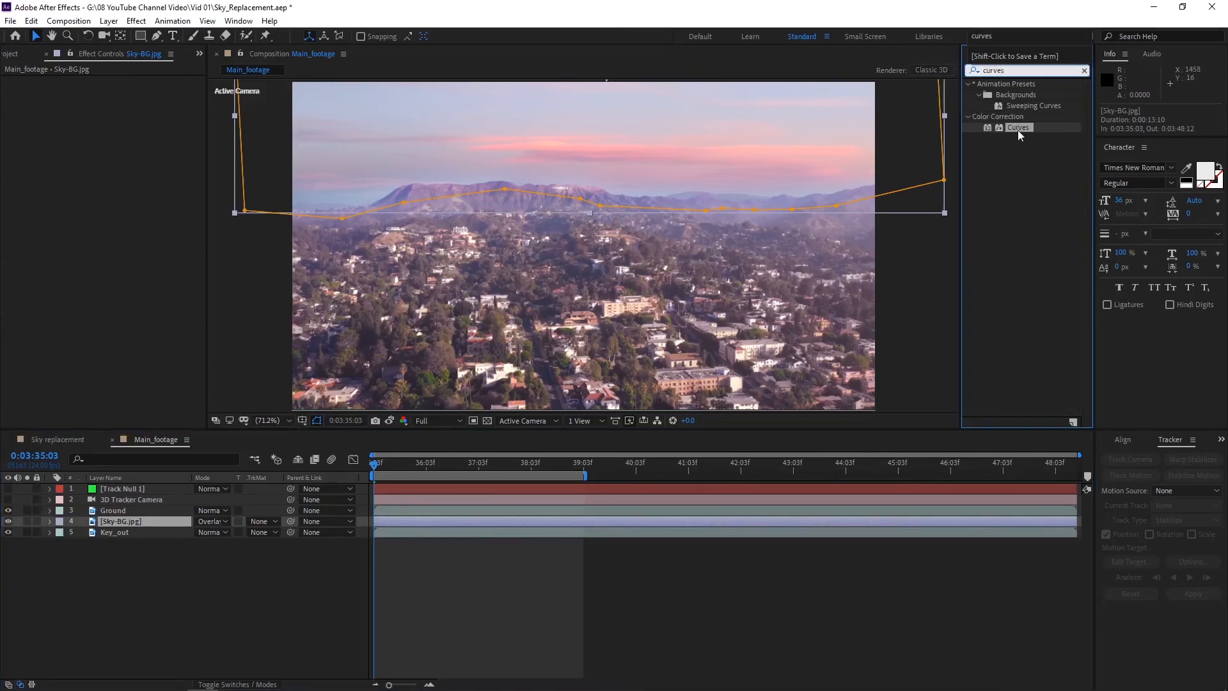
drag(1020, 135, 149, 520)
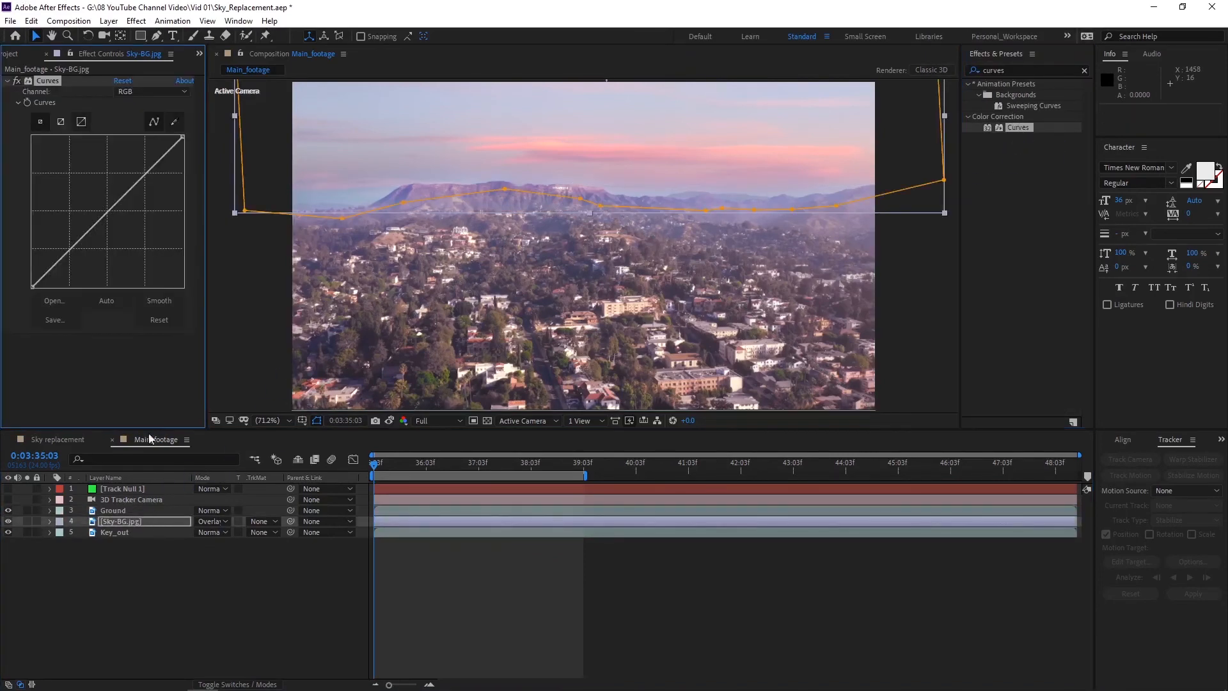
On the Sky-BG.jpg Curves, raise the red channel slightly at its midpoint and pull the blue channel slightly down.
click(156, 93)
click(128, 120)
drag(108, 211, 106, 209)
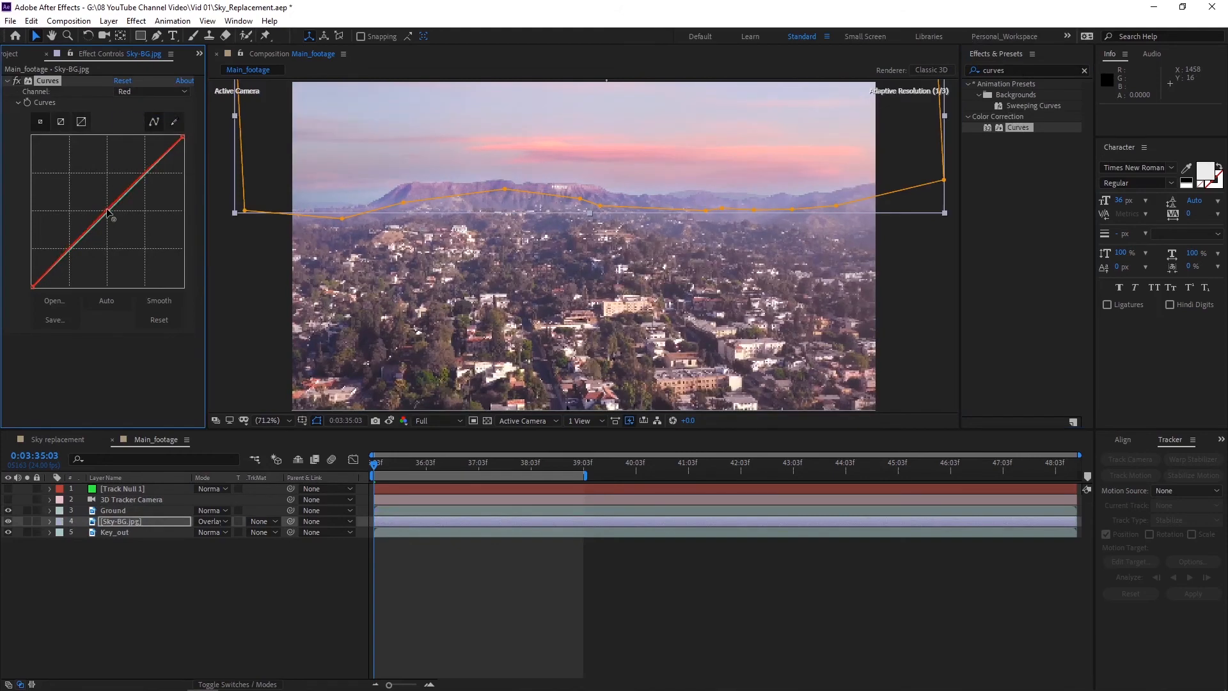
click(155, 91)
click(138, 148)
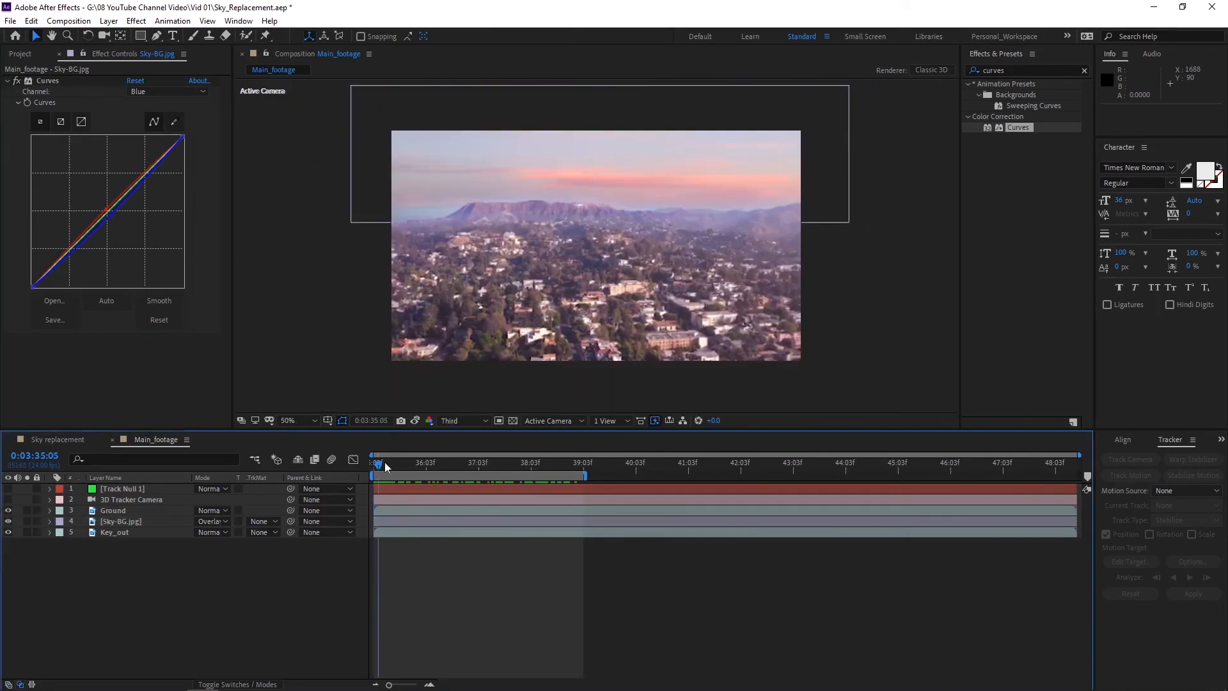
Parent the Sky-BG.jpg layer to Track Null 1 and turn on the 3D Tracker Camera's visibility.
drag(386, 462, 441, 473)
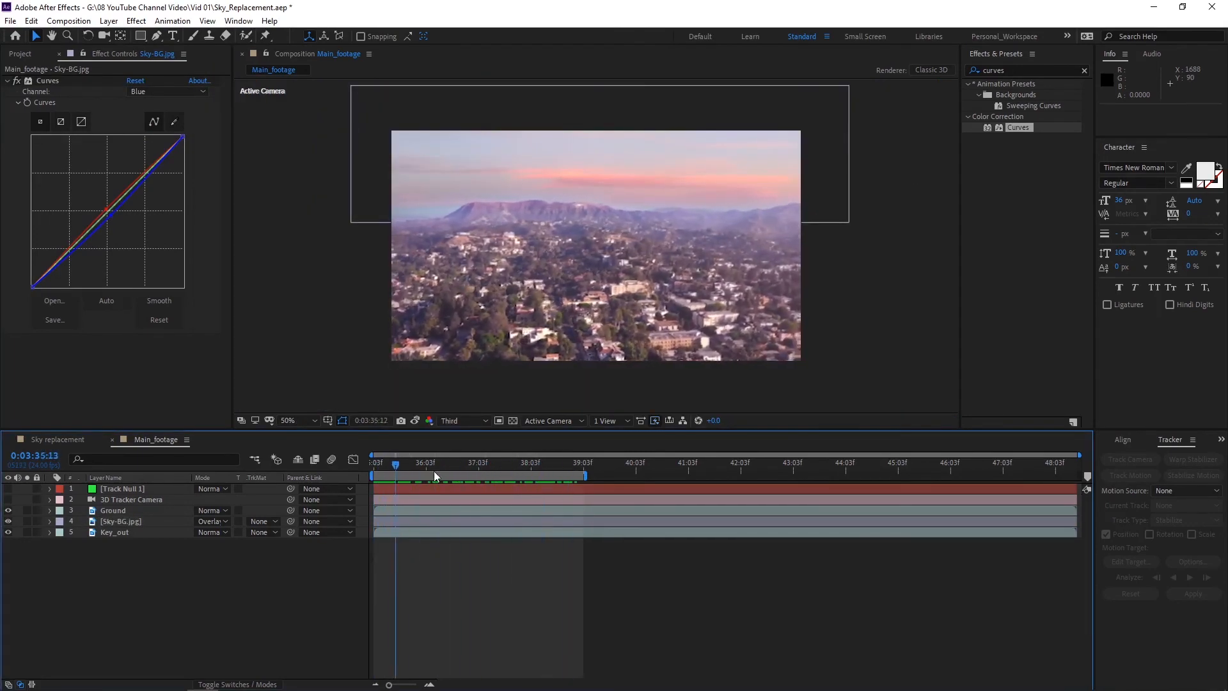
drag(431, 471, 189, 562)
click(173, 521)
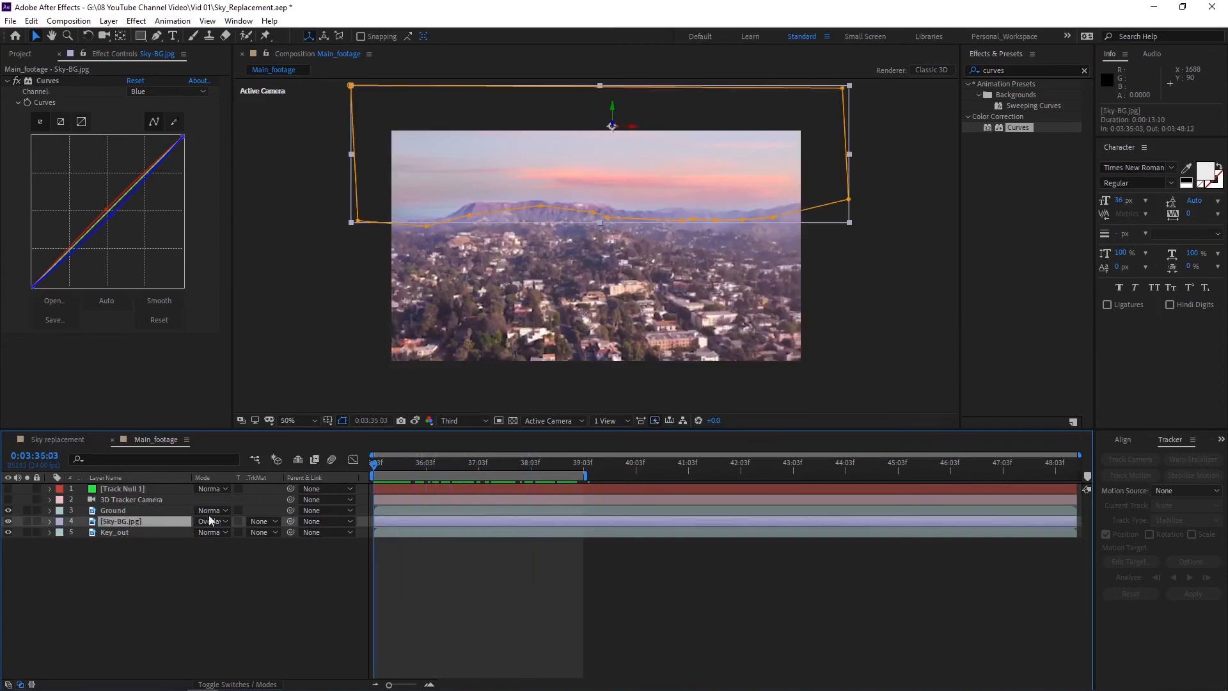
drag(290, 521, 136, 488)
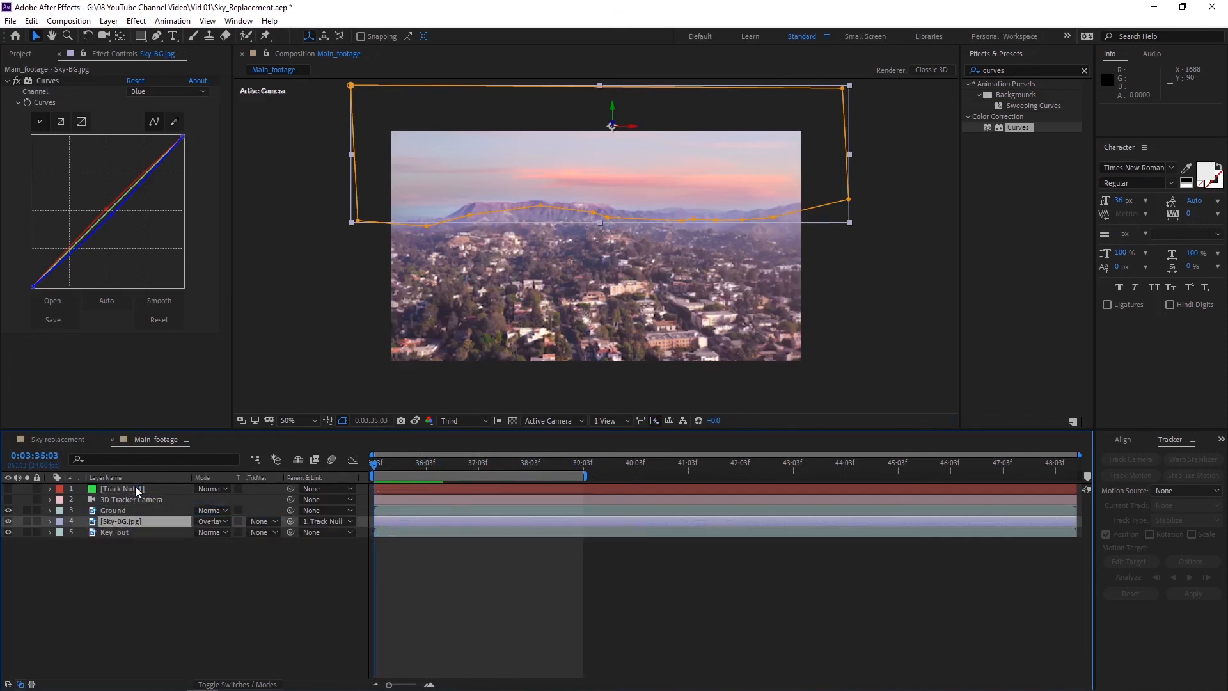
click(9, 499)
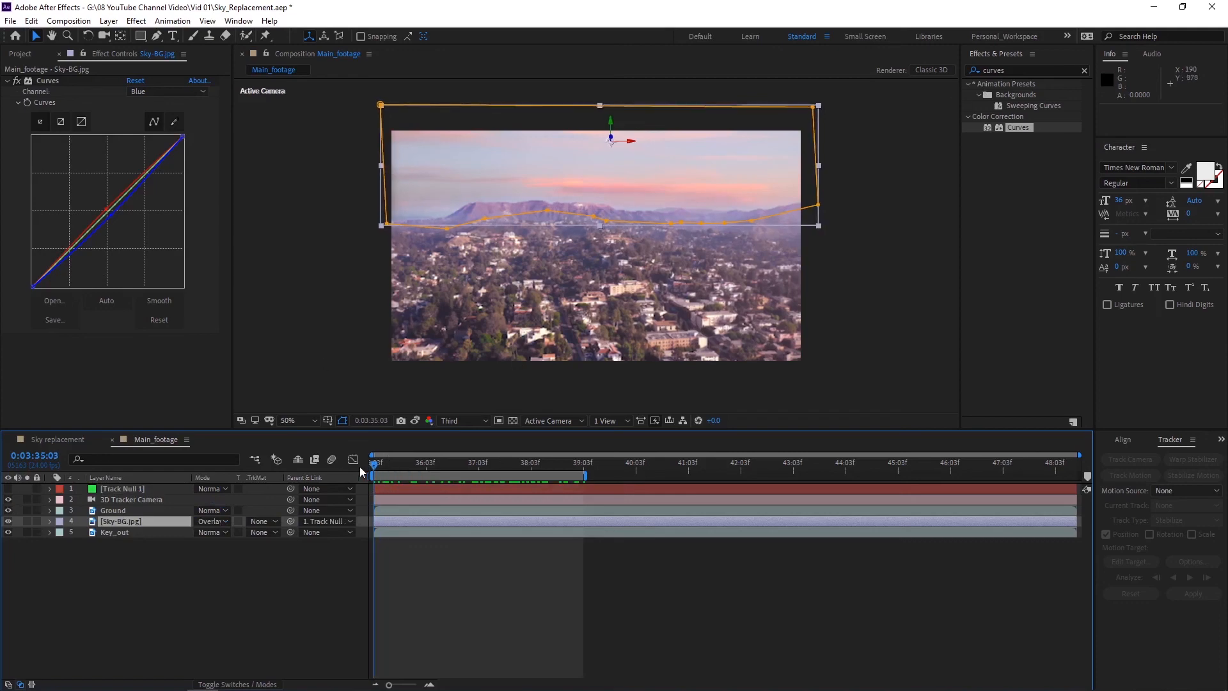
At 0:03:39:01, widen the Sky-BG.jpg layer's horizontal scale by about 15 percentage points to cover the frame edge, and check the motion.
drag(374, 463, 580, 473)
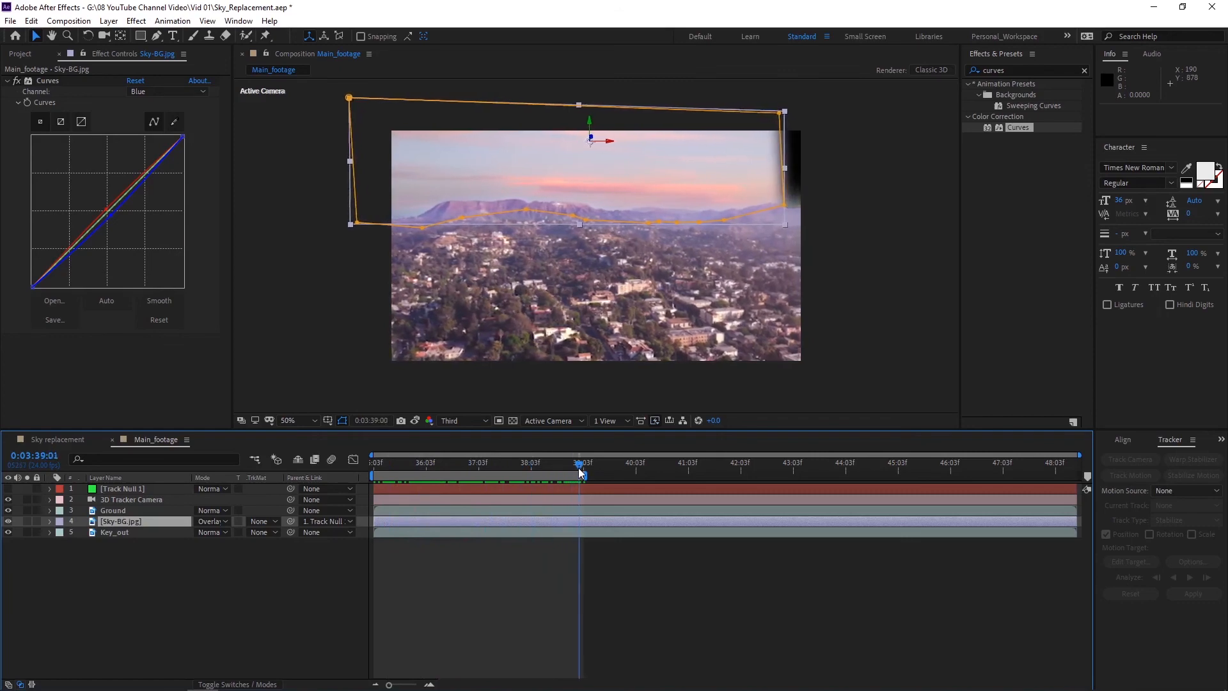
drag(786, 168, 807, 168)
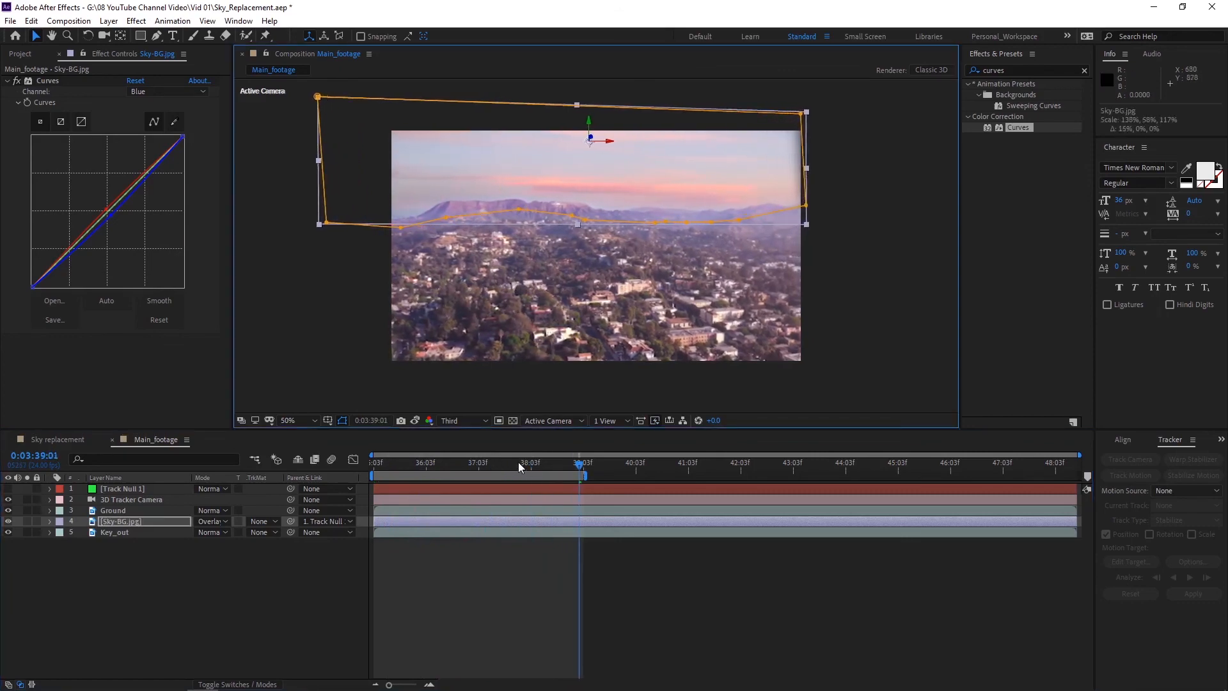
drag(519, 462, 476, 470)
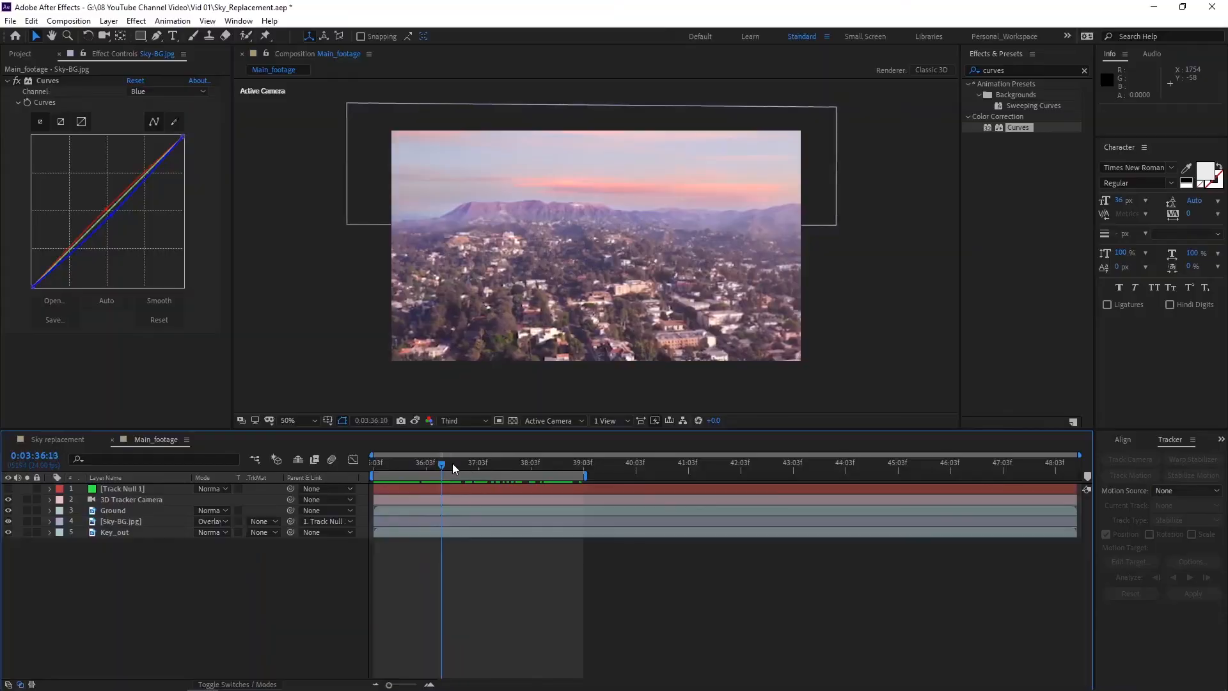
drag(451, 463, 560, 472)
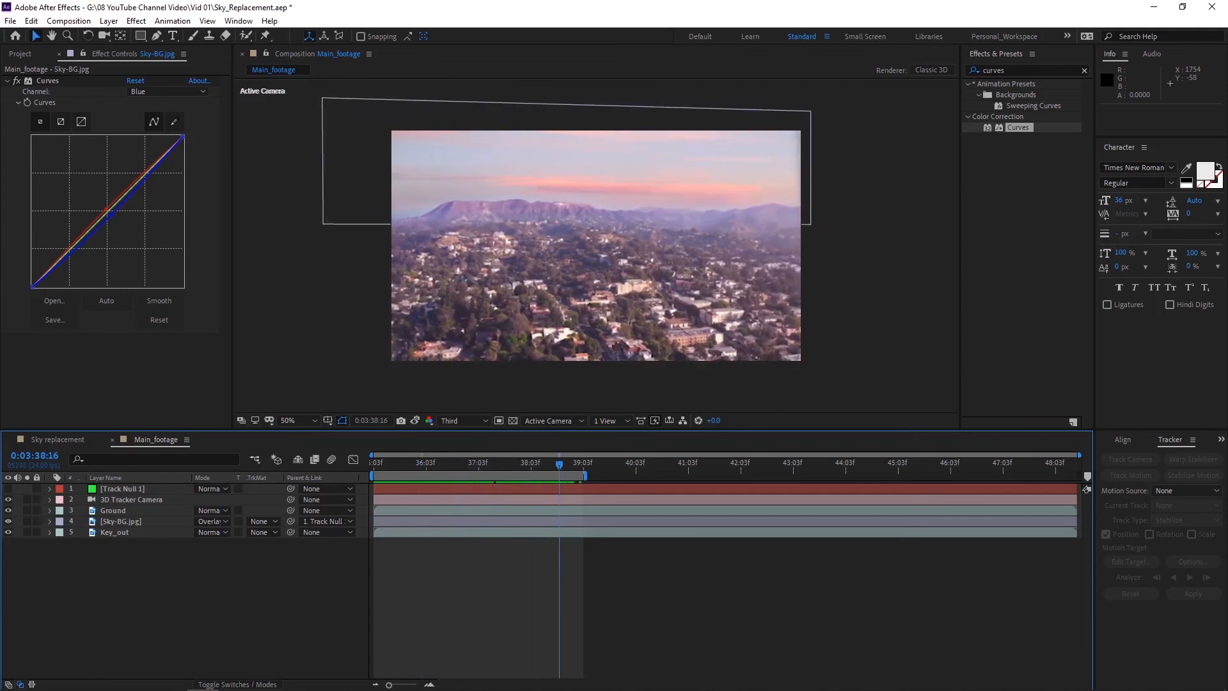